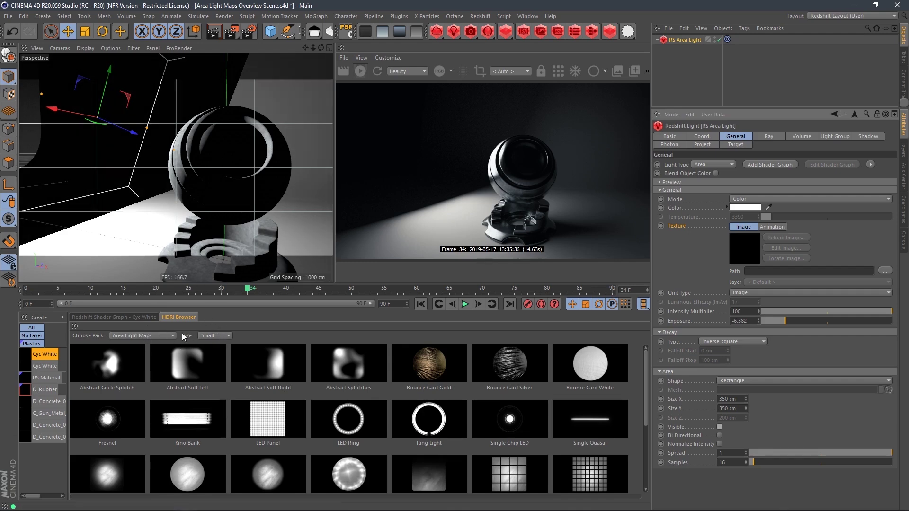
- Show the Area Light Maps pack in the HDRI Browser
left_click(167, 337)
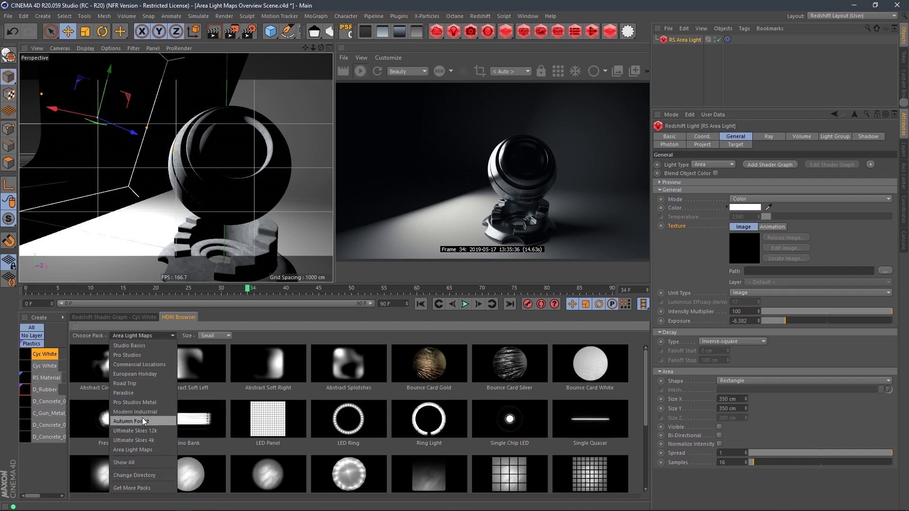
left_click(137, 450)
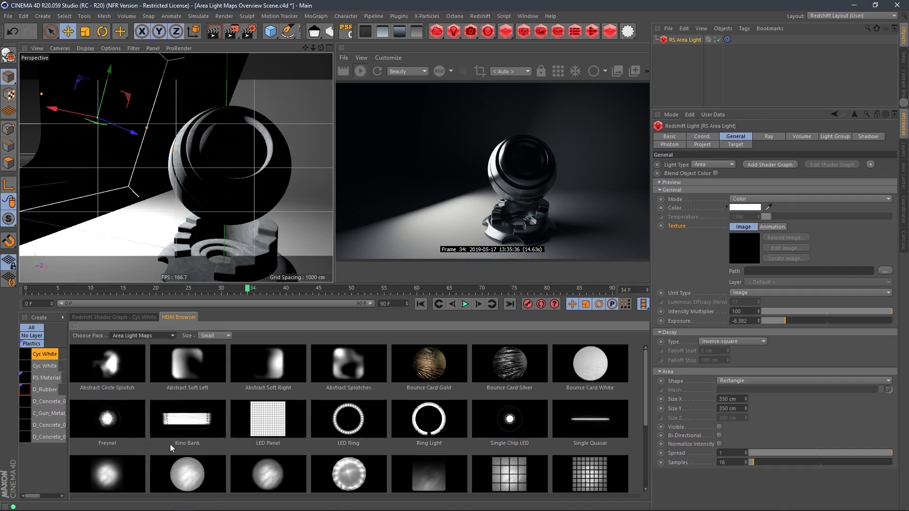
mouse_move(646, 381)
left_mouse_down()
mouse_move(643, 429)
mouse_move(644, 381)
left_mouse_up()
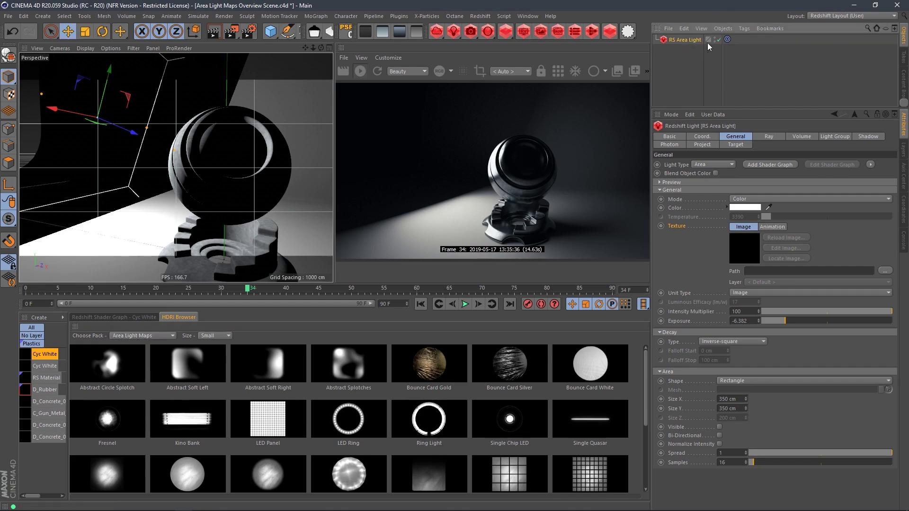
- Add an HDRI Link tag to RS Area Light and link the light's Texture parameter to it
left_click(747, 29)
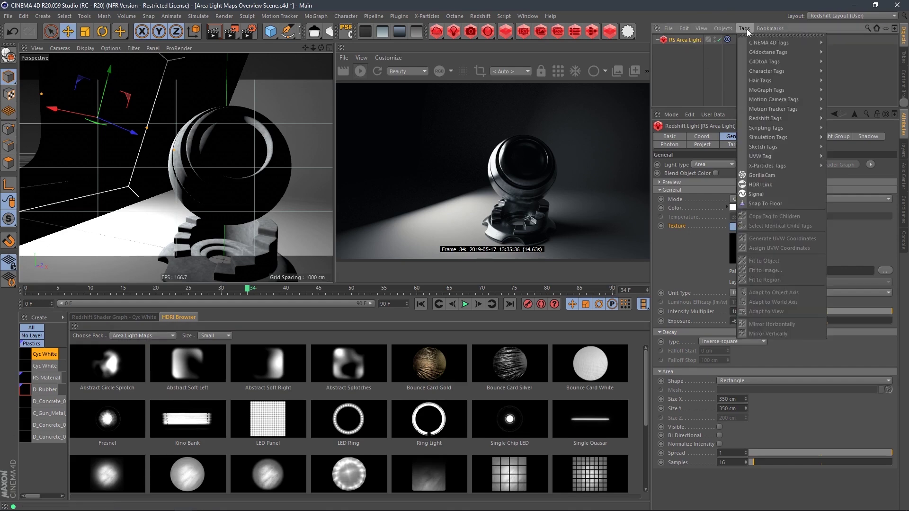
left_click(745, 185)
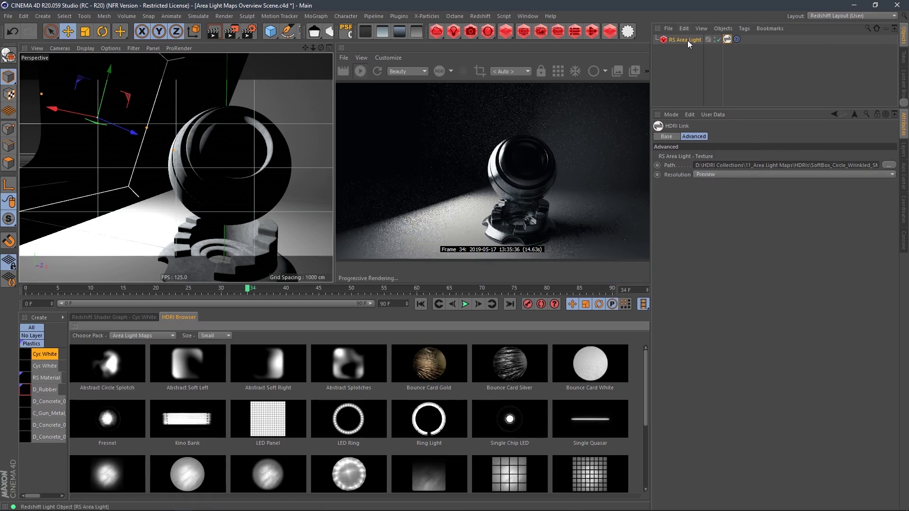
left_click(688, 40)
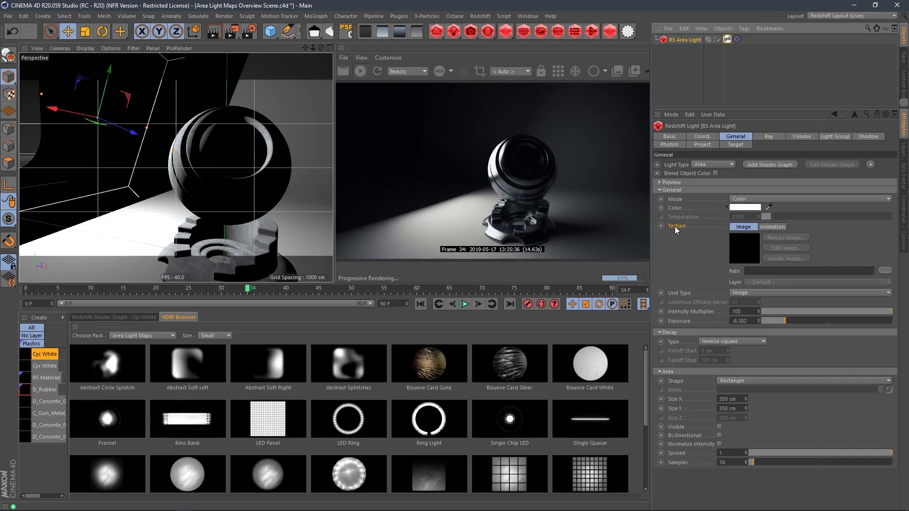
left_click_drag(676, 226, 729, 40)
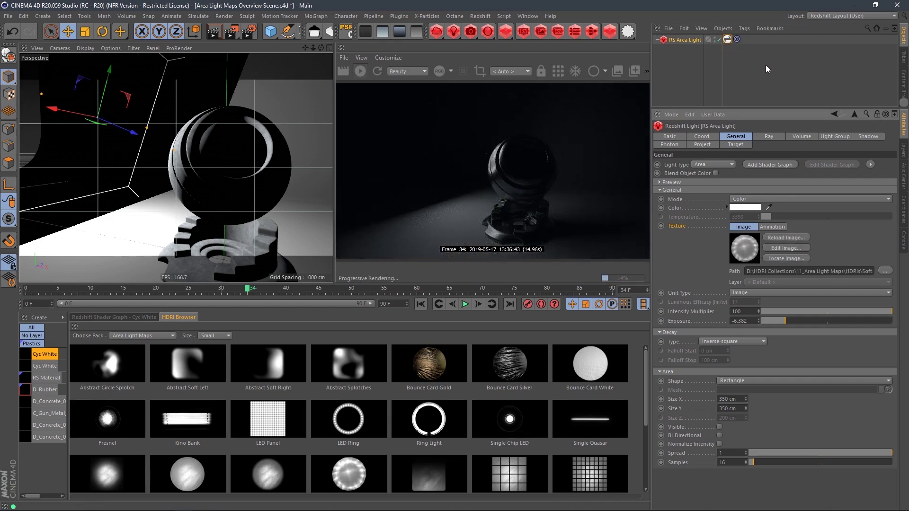
- Make RS Area Light visible in the render by enabling its Visible option
left_click(685, 61)
left_click(687, 40)
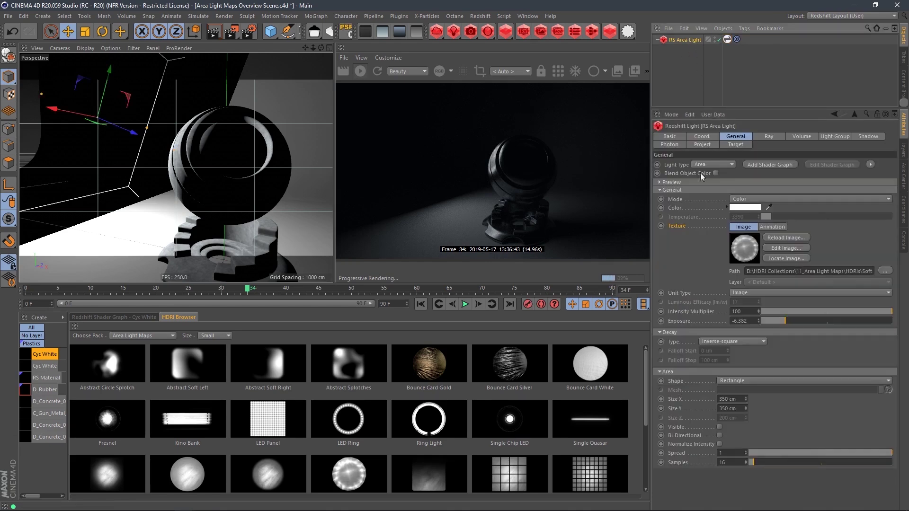
left_click(719, 427)
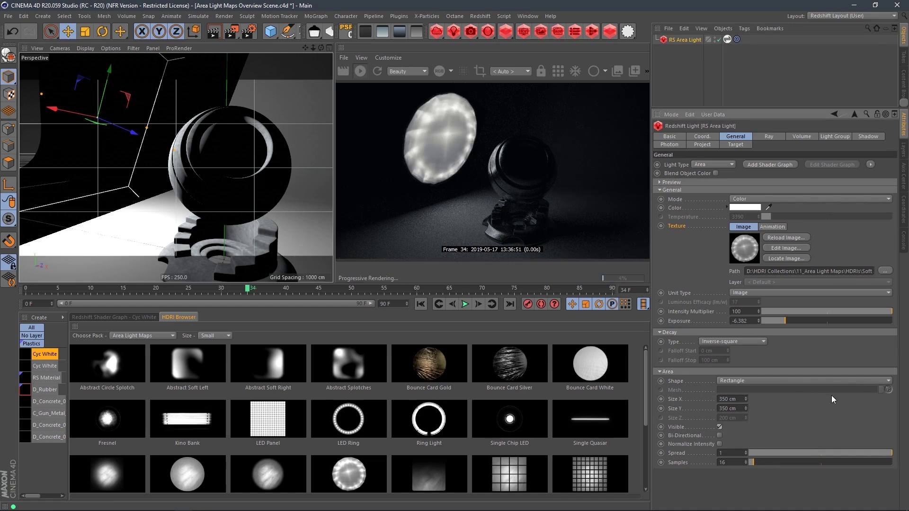
- Select the HDRI Link tag and try the four Abstract maps and the Gold, Silver and White Bounce Card maps on the light
left_click(727, 39)
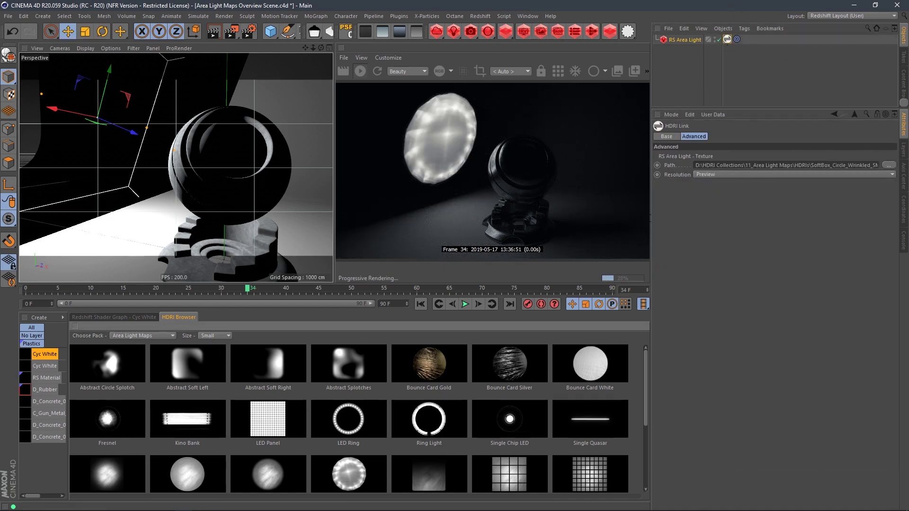
left_click(132, 360)
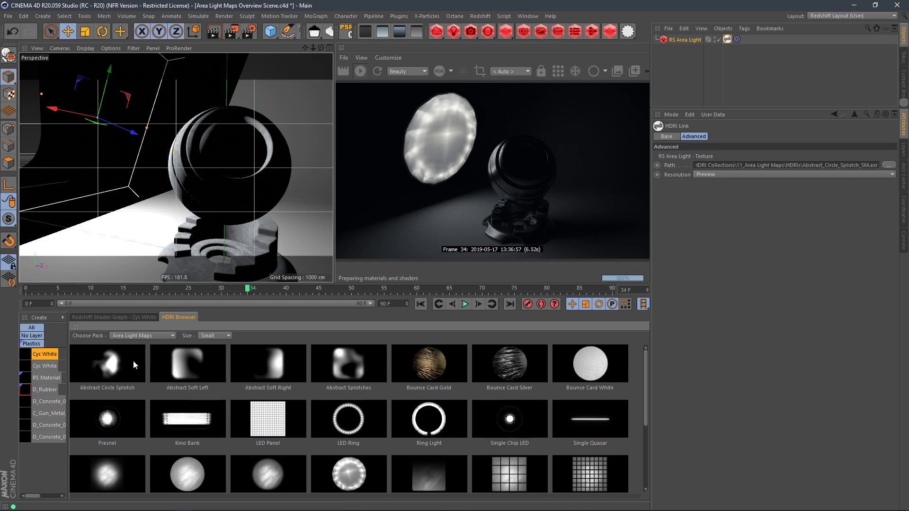
left_click(194, 367)
left_click(283, 360)
left_click(348, 367)
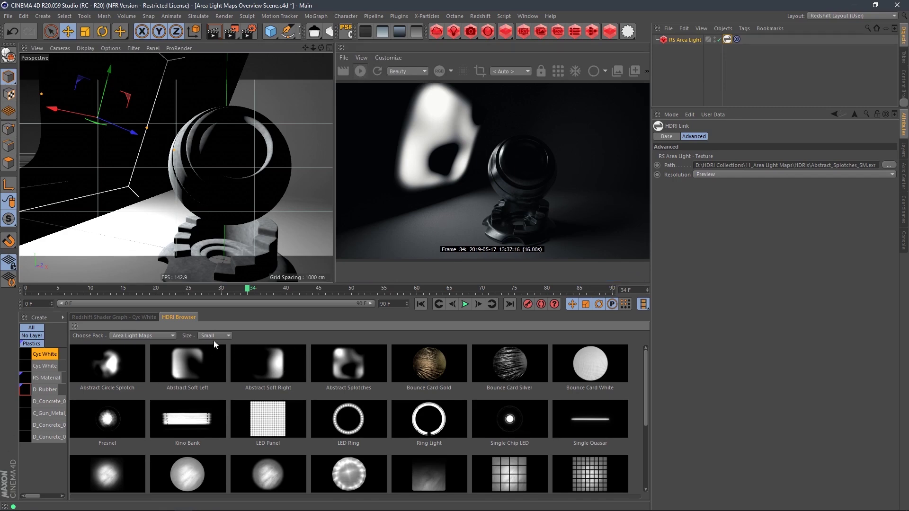
left_click(443, 368)
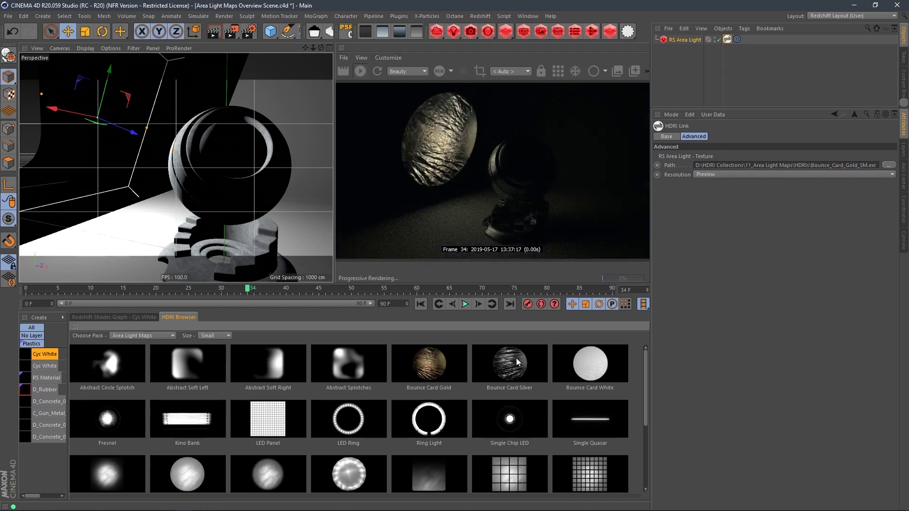
left_click(516, 358)
left_click(595, 364)
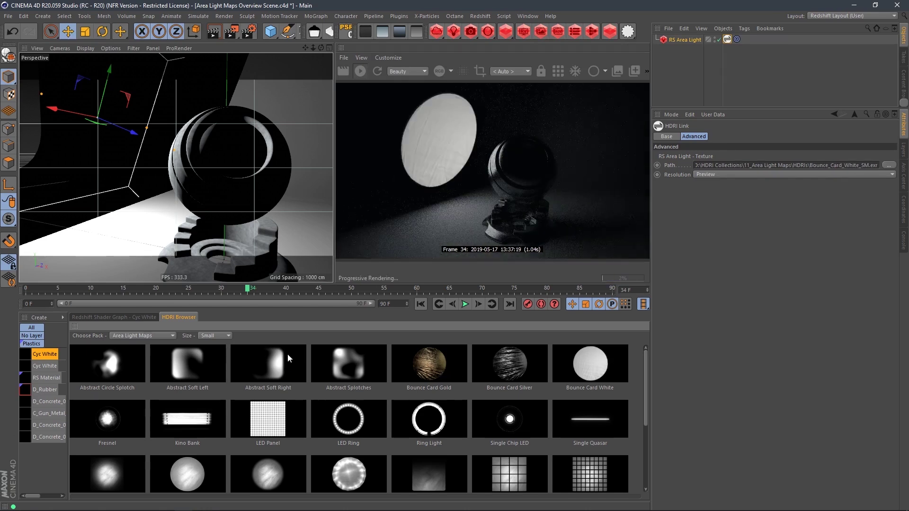
- Try the Fresnel, LED Ring, Ring Light, Single Chip LED and Single Quasar maps on the light
left_click(125, 425)
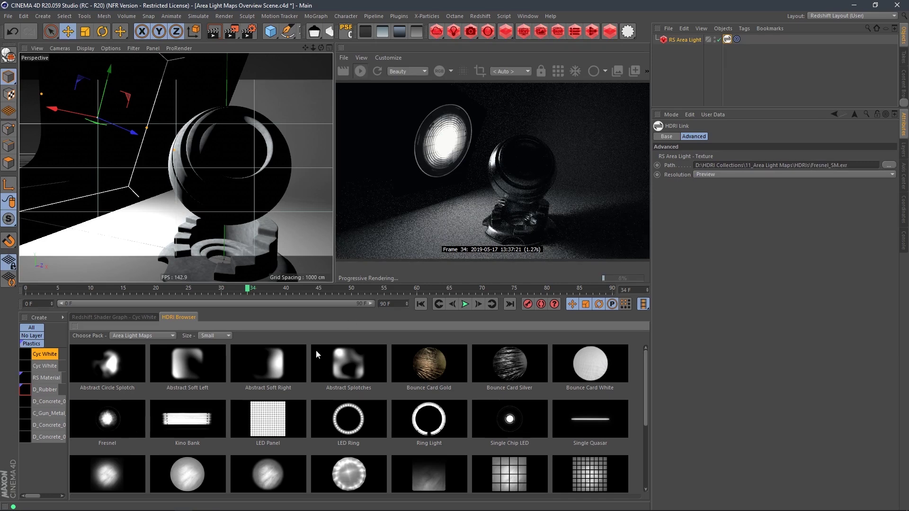
left_click(360, 419)
left_click(429, 417)
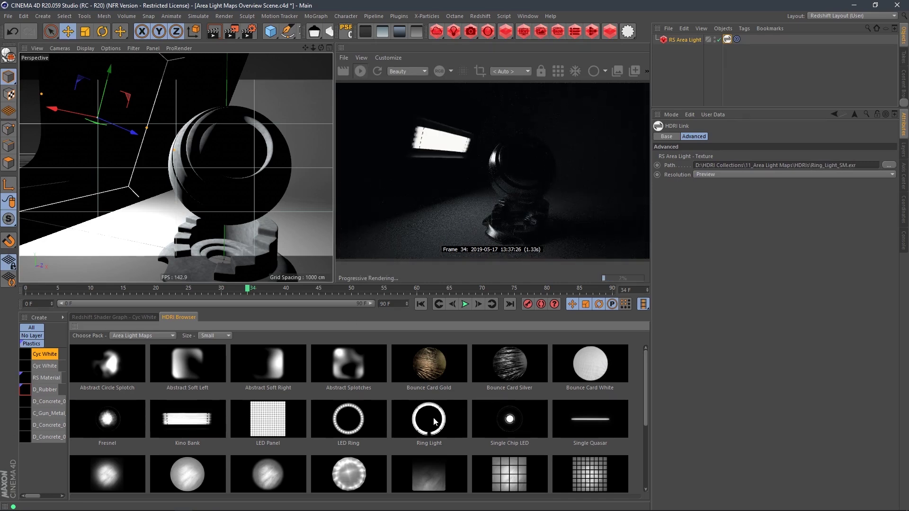
left_click(525, 421)
left_click(612, 417)
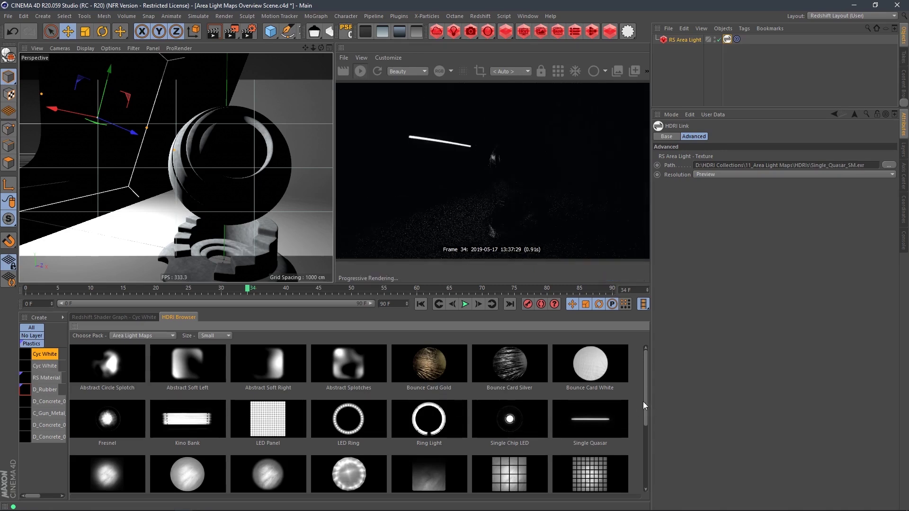
- Try the last umbrella map and SoftBox Octagon on the light, ending with the Umbrella Diffuse map
left_click_drag(646, 394, 660, 439)
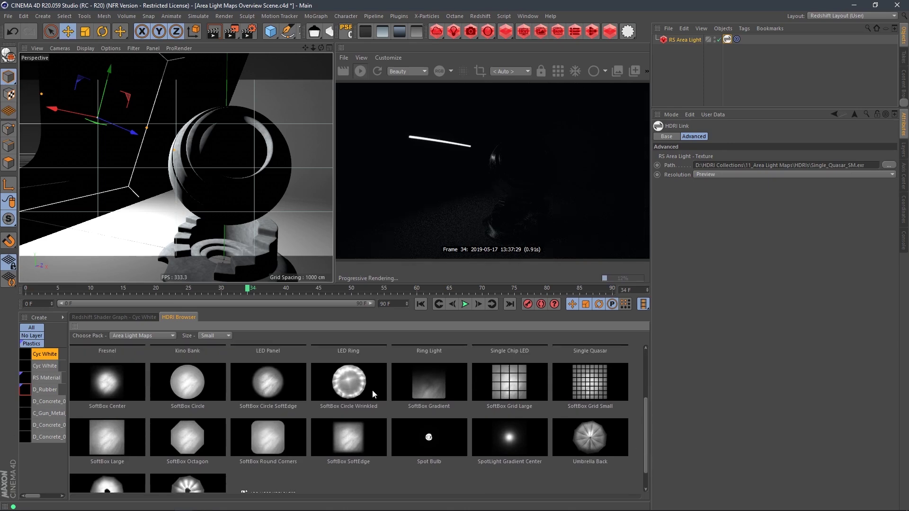
left_click(189, 486)
left_click(194, 439)
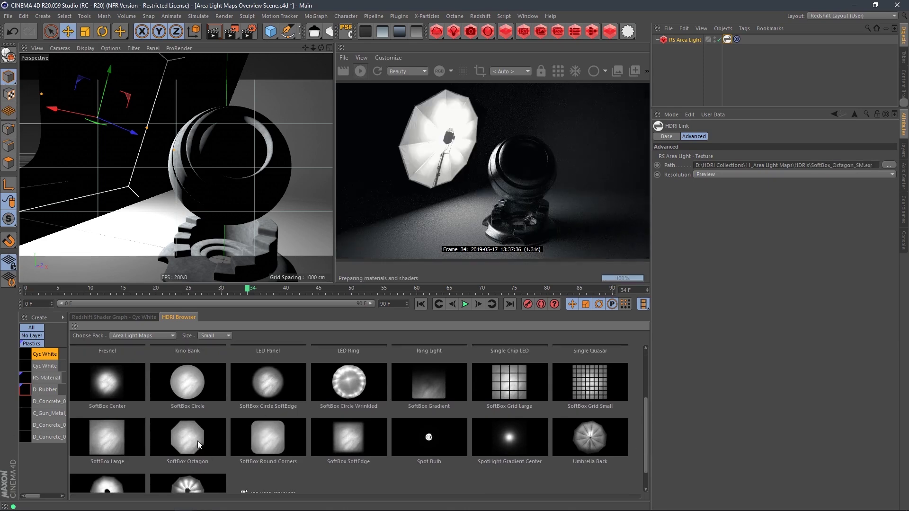
left_click(122, 479)
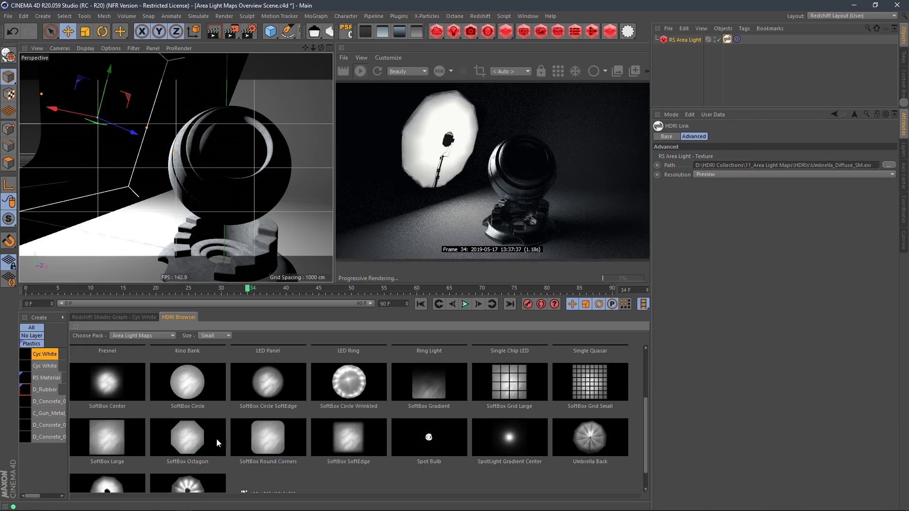
scroll(646, 374, "up", 3)
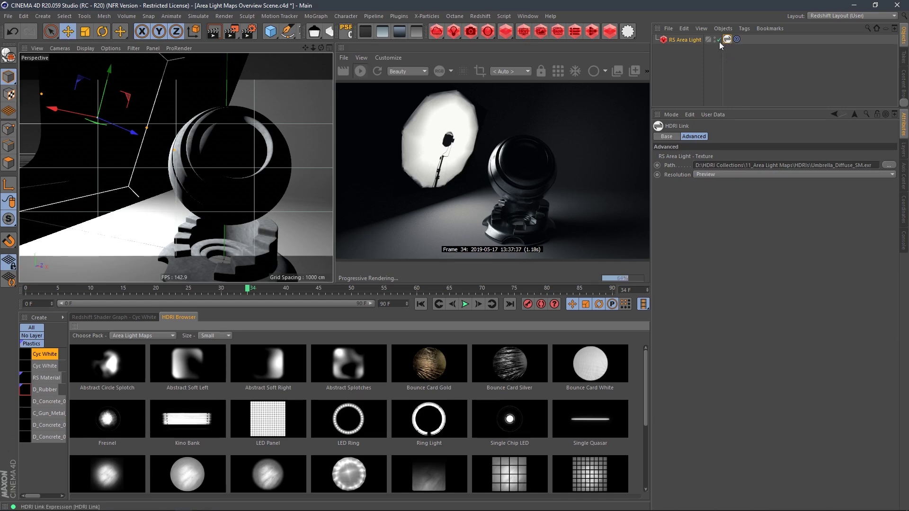
- Switch the HDRI Link tag's resolution to Full and back to Preview
left_click(665, 136)
left_click(693, 136)
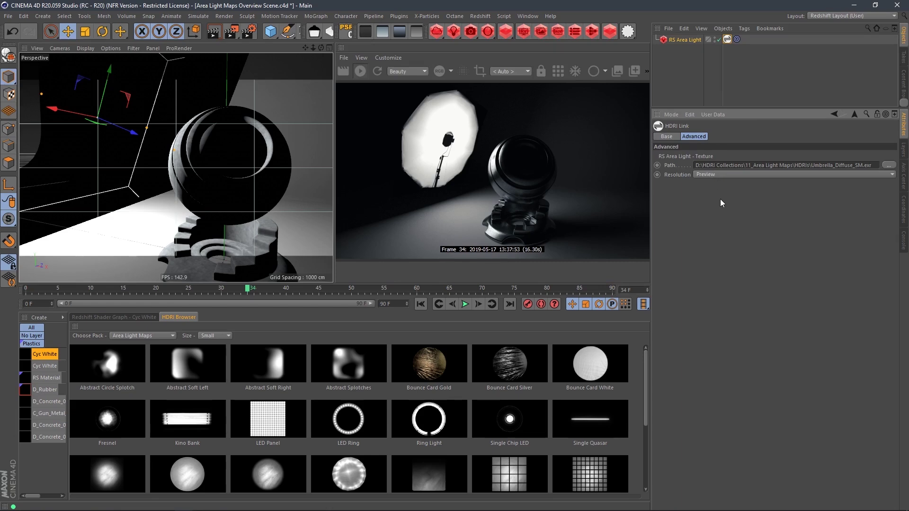
left_click(710, 176)
left_click(710, 180)
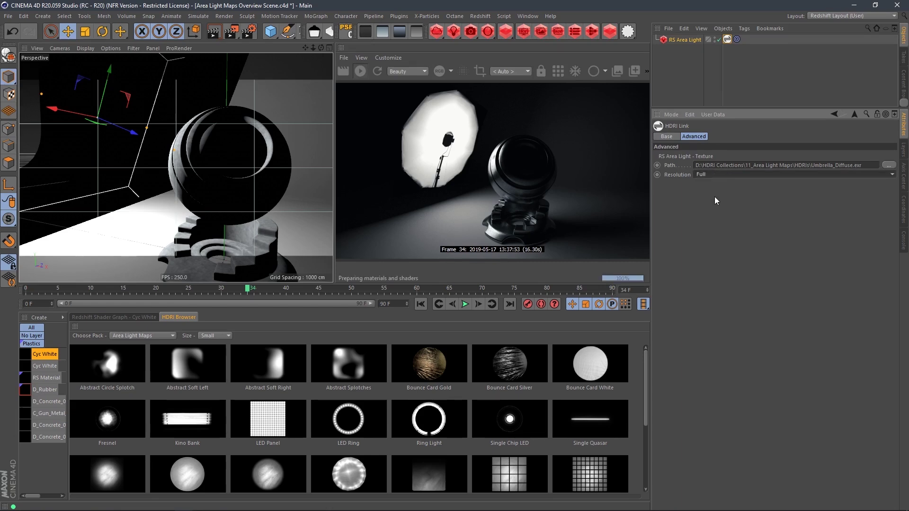
left_click(713, 175)
left_click(714, 192)
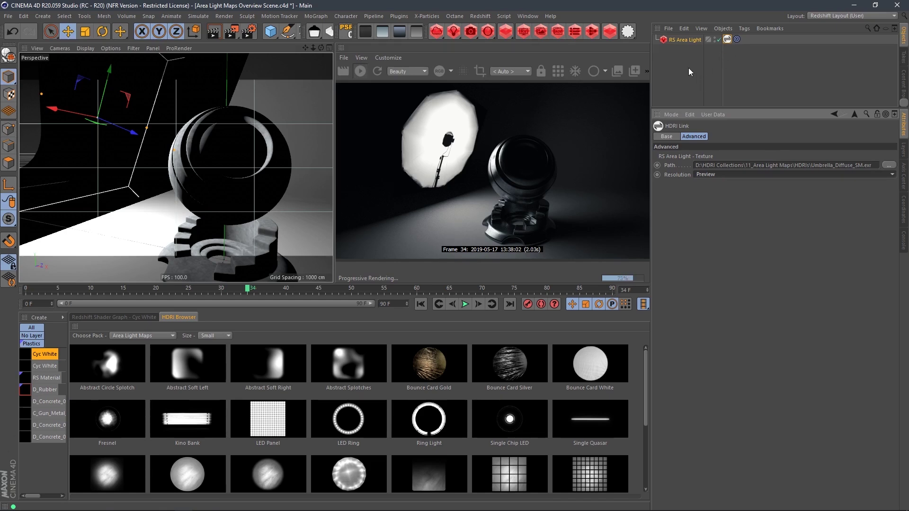
- Set RS Area Light's color mode to Temperature and Color with a temperature of 4563
left_click(694, 38)
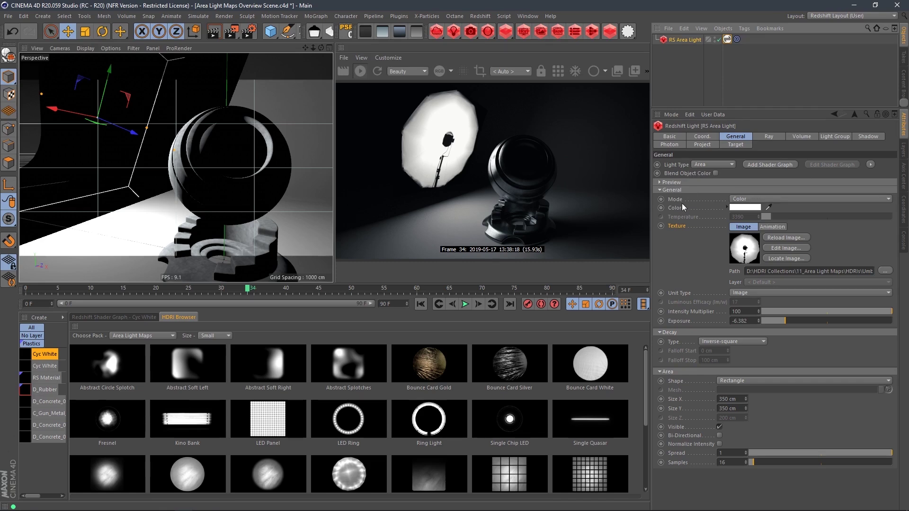
left_click(751, 199)
left_click(755, 222)
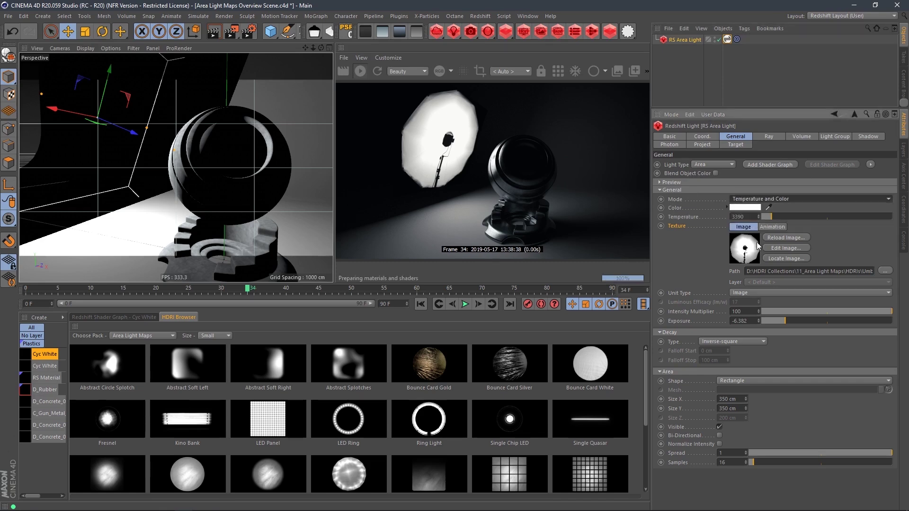
mouse_move(771, 217)
left_mouse_down()
mouse_move(836, 218)
mouse_move(744, 226)
mouse_move(777, 218)
left_mouse_up()
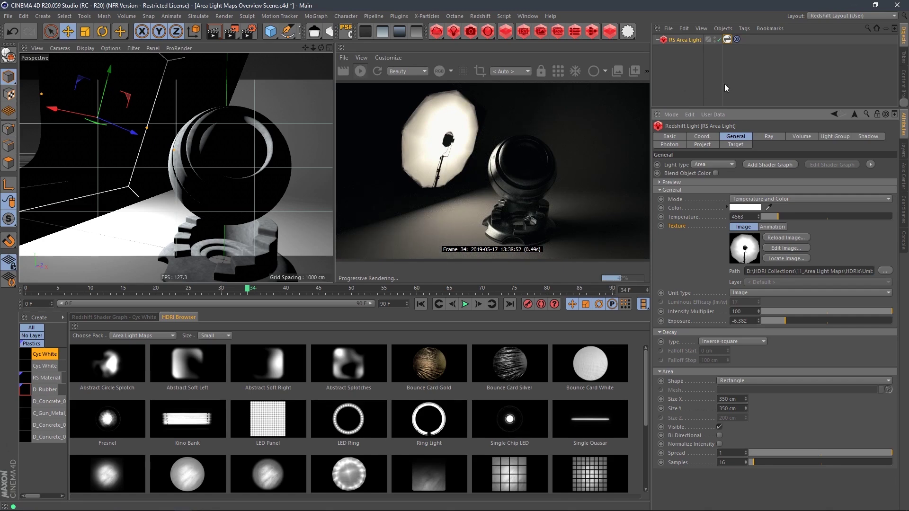
- Duplicate RS Area Light with its HDRI Link tag and place the copy on the opposite side of the shader ball
scroll(235, 154, "down", 5)
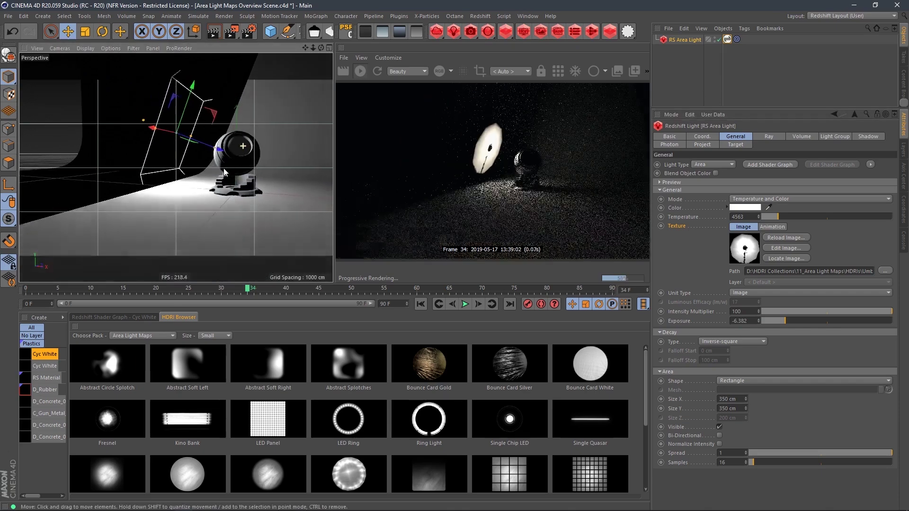
left_click_drag(228, 155, 307, 134, "alt")
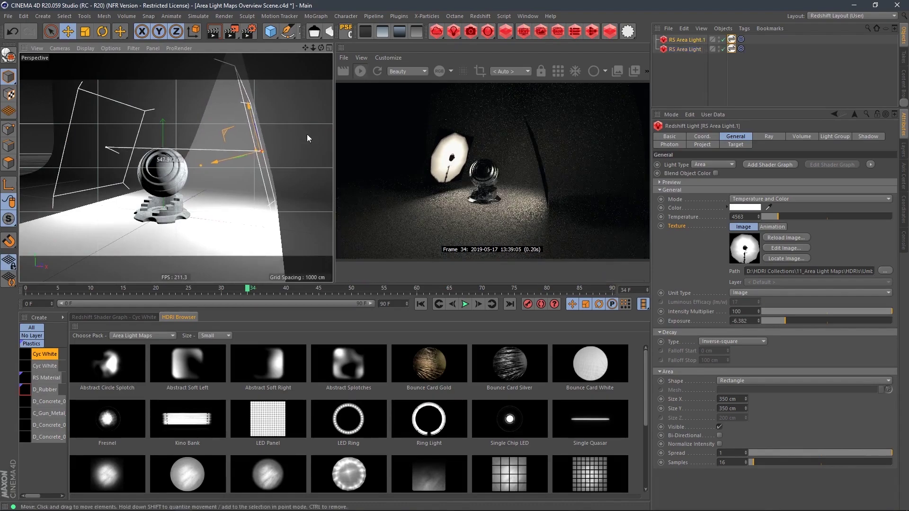
left_click_drag(250, 167, 223, 172, "alt")
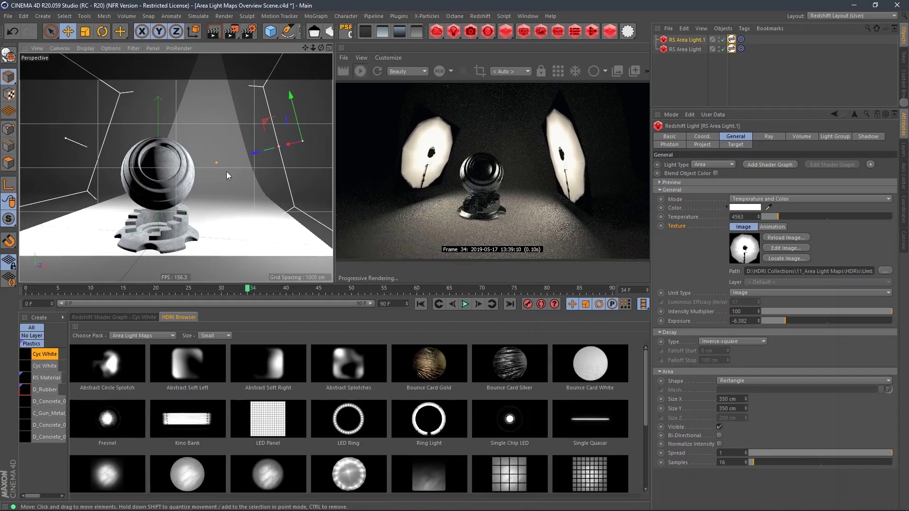
- Select both lights' HDRI Link tags together and switch their maps through Abstract Soft Right and Ring Light to SoftBox Circle Wrinkled
left_click_drag(732, 55, 727, 29)
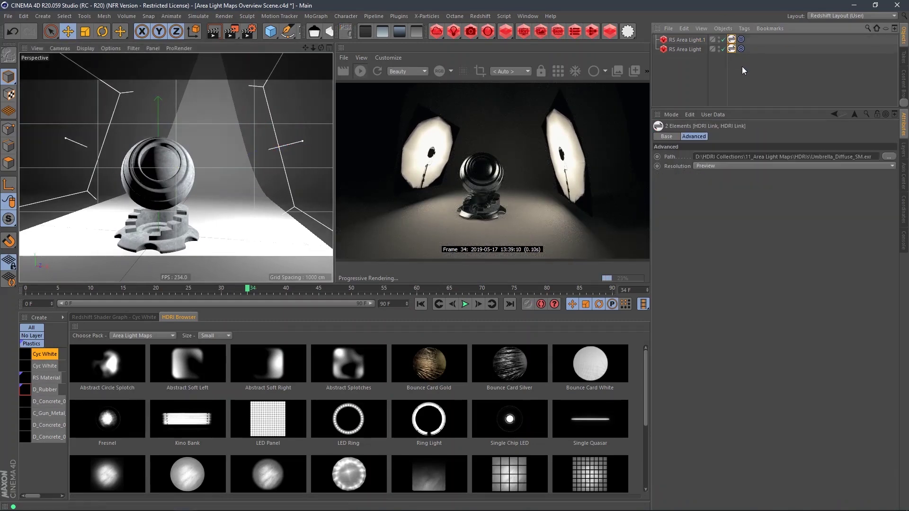
left_click(271, 365)
left_click(345, 417)
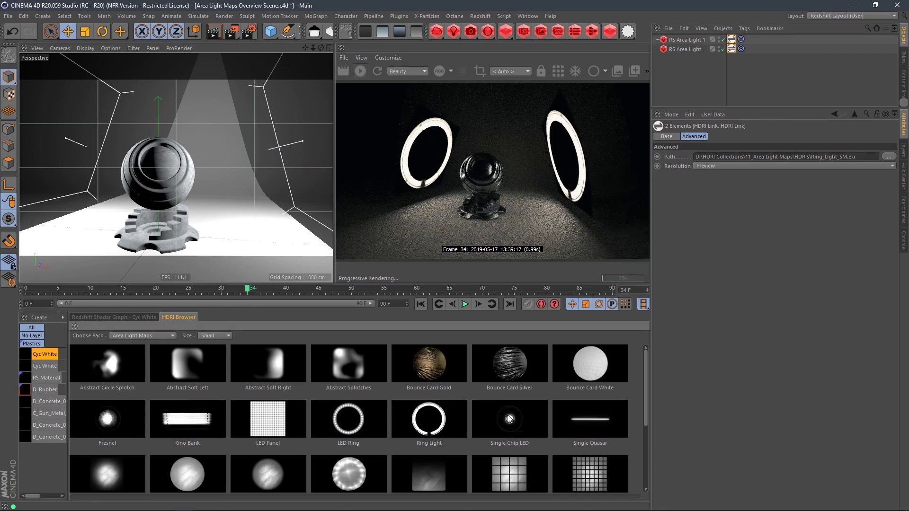
left_click(350, 472)
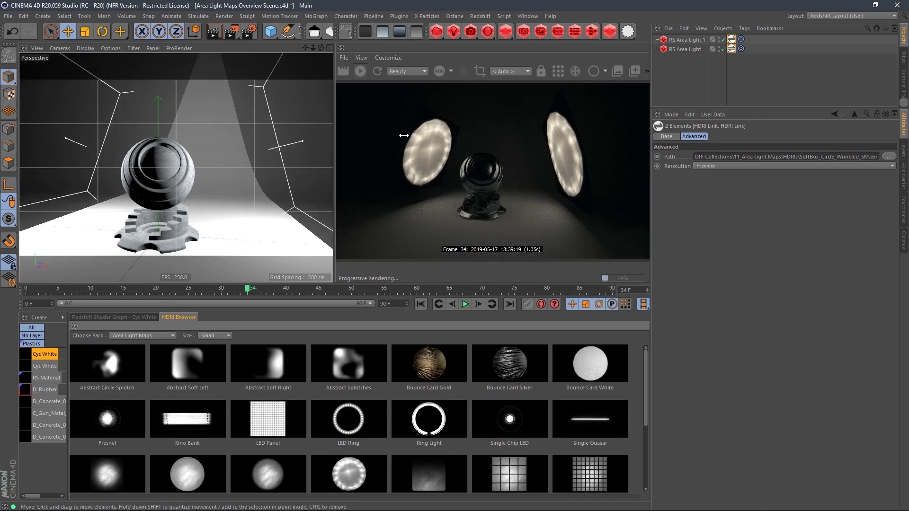
- Switch only RS Area Light.1's HDRI Link map to Kino Bank
left_click(732, 43)
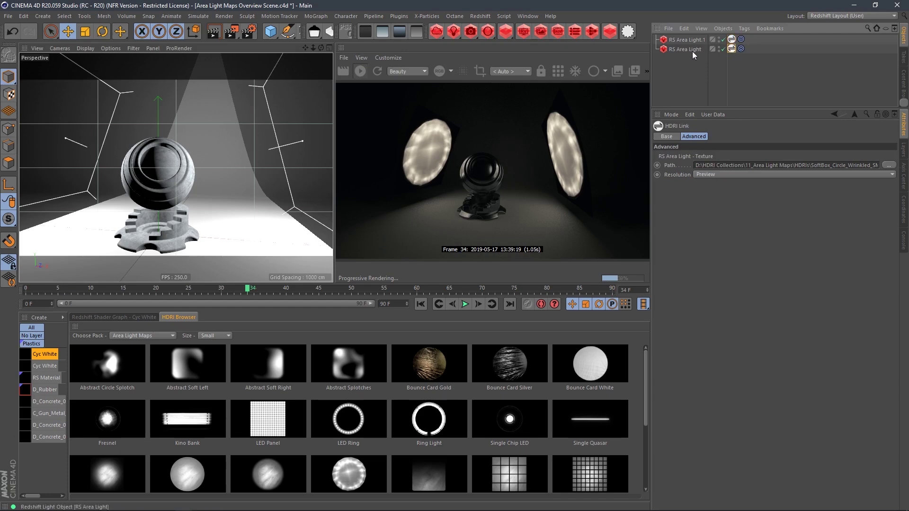
left_click(692, 41)
left_click(731, 40)
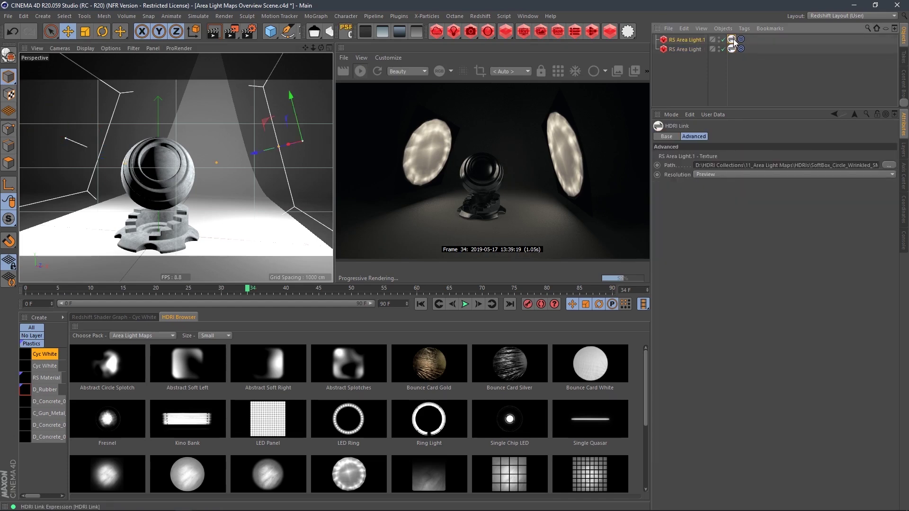
left_click(208, 420)
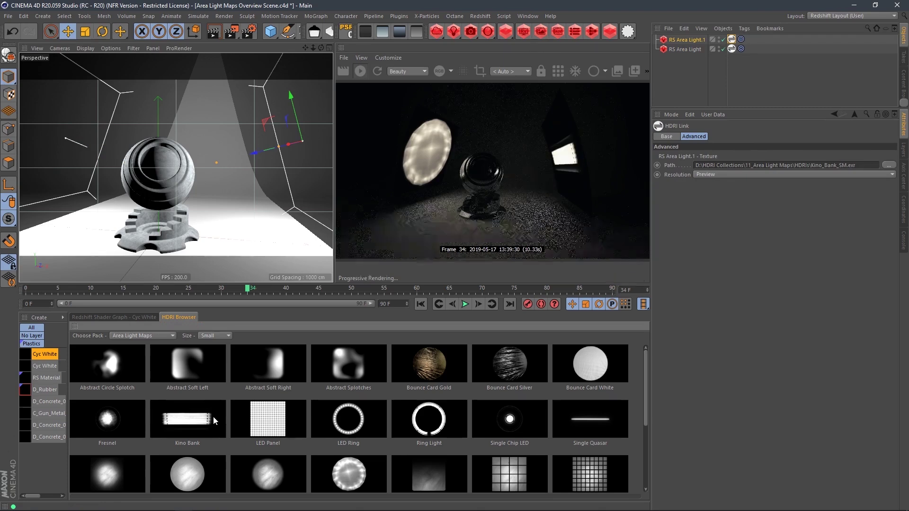
- Set RS Area Light.1's exposure to -3.633 and its temperature to 12872
left_click(692, 40)
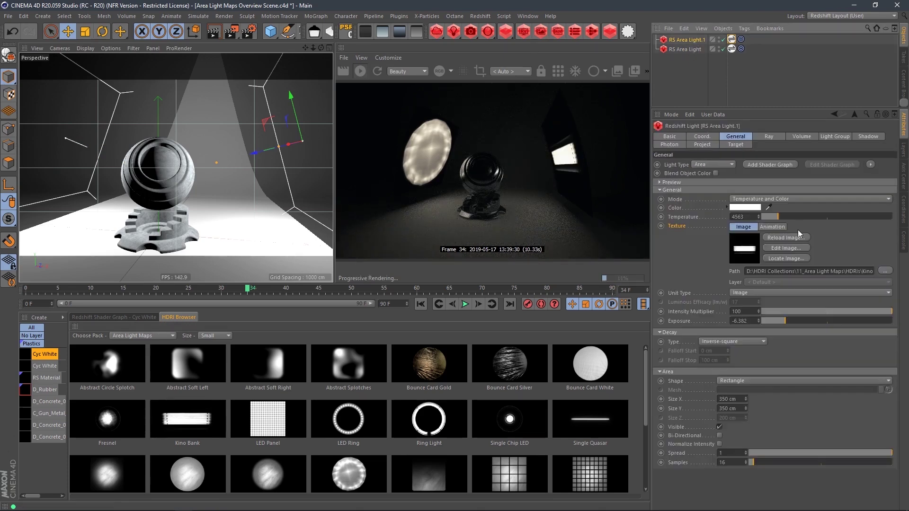
left_click(803, 321)
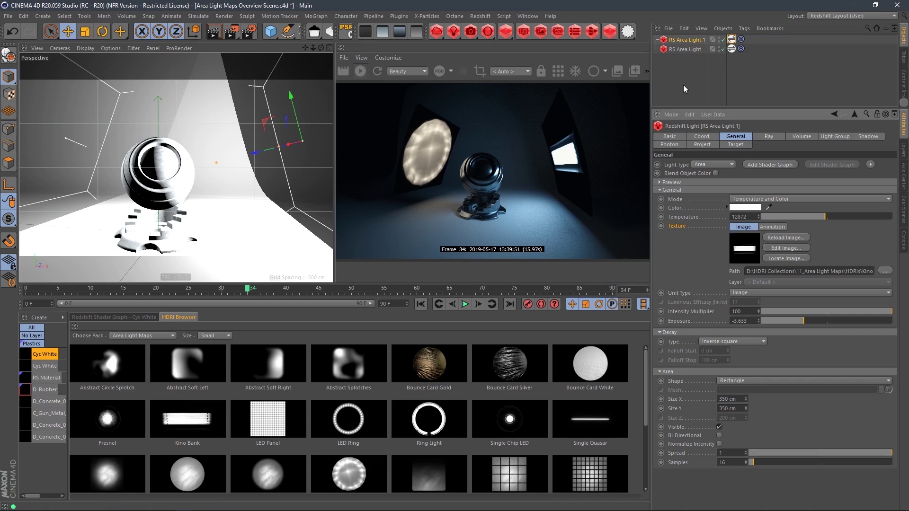
- Duplicate RS Area Light.1, place the copy above the shader ball and switch the copy's map to LED Panel
left_click_drag(271, 125, 142, 44, "ctrl")
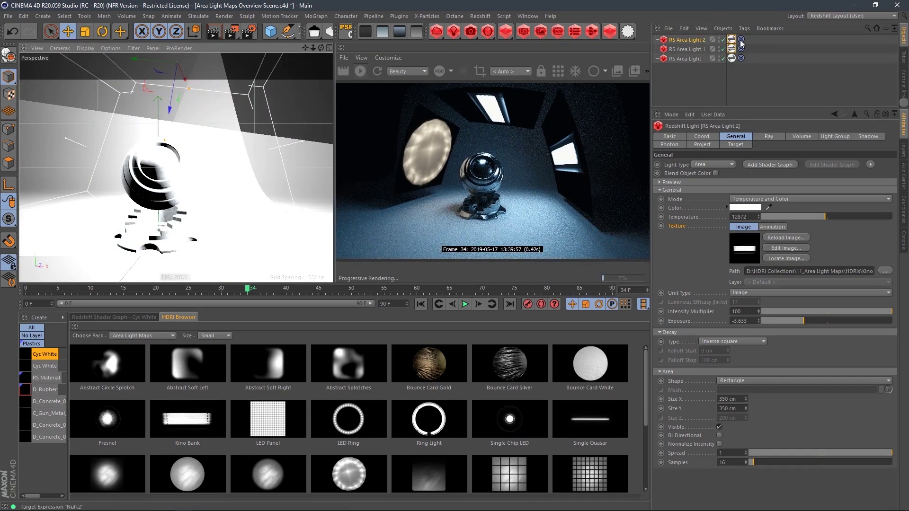
left_click(732, 40)
left_click(267, 417)
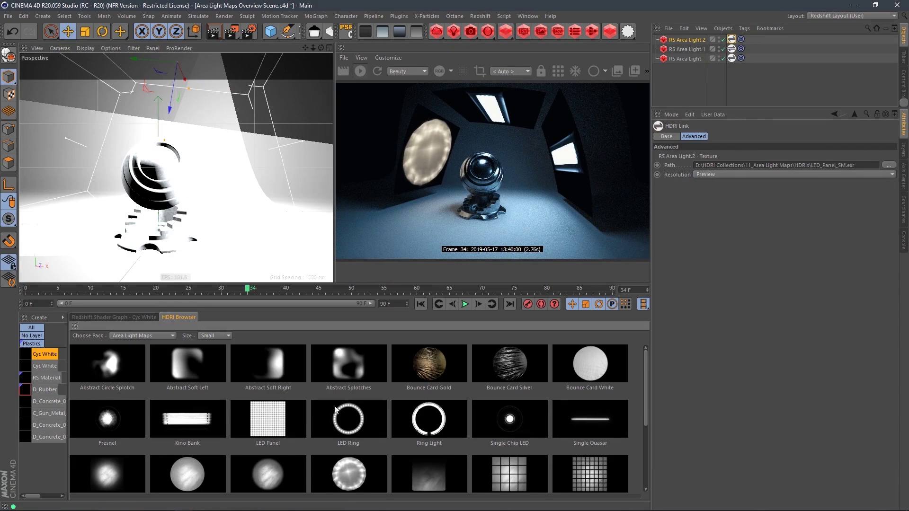
- Set the exposure of the overhead RS Area Light.2 to -6.151
left_click(686, 40)
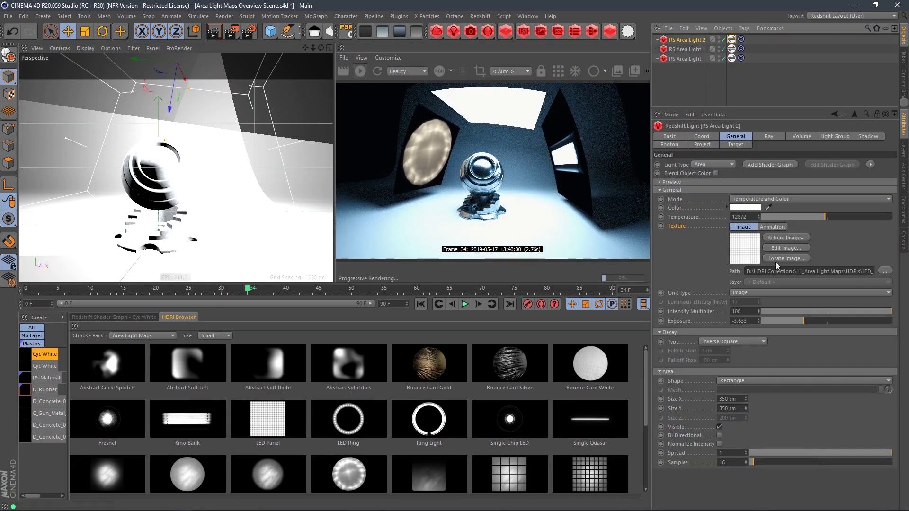
left_click_drag(810, 322, 787, 323)
scroll(196, 208, "up", 3)
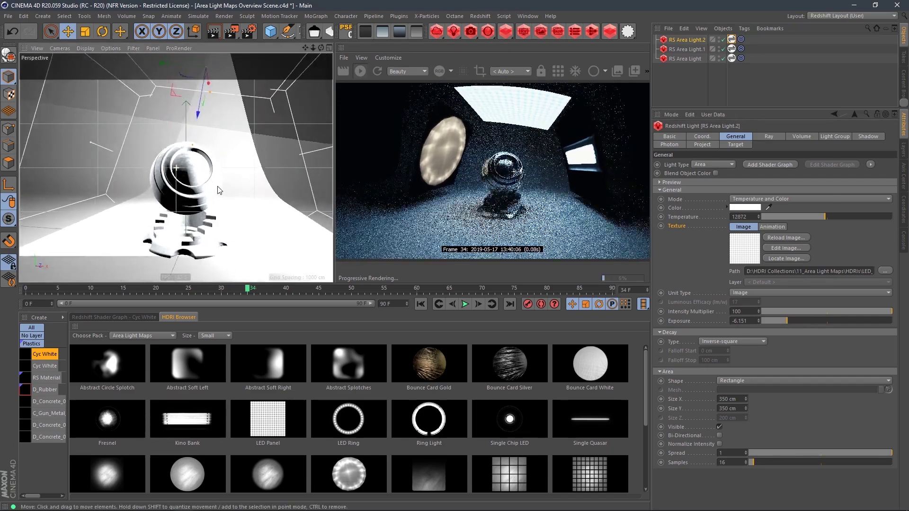
scroll(195, 208, "up", 3)
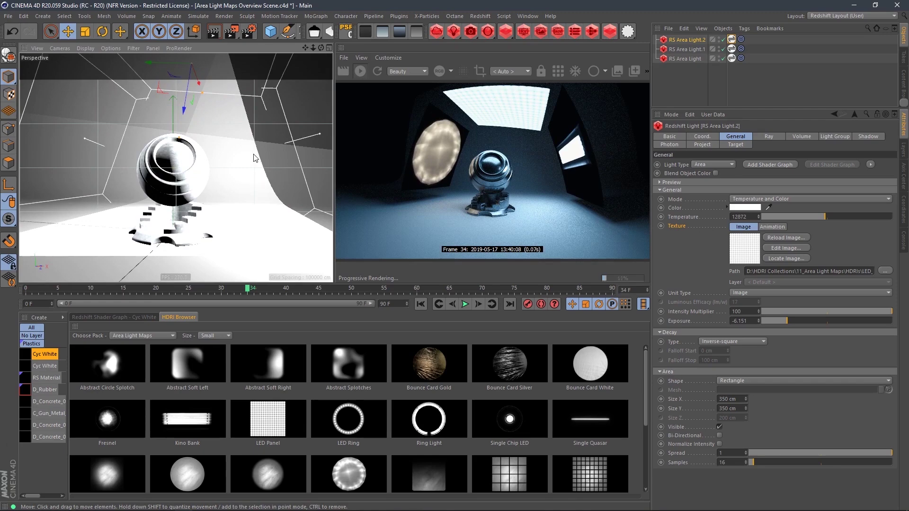
- Switch RS Area Light.1's HDRI Link map to Abstract Splotches
left_click_drag(242, 175, 270, 127, "alt")
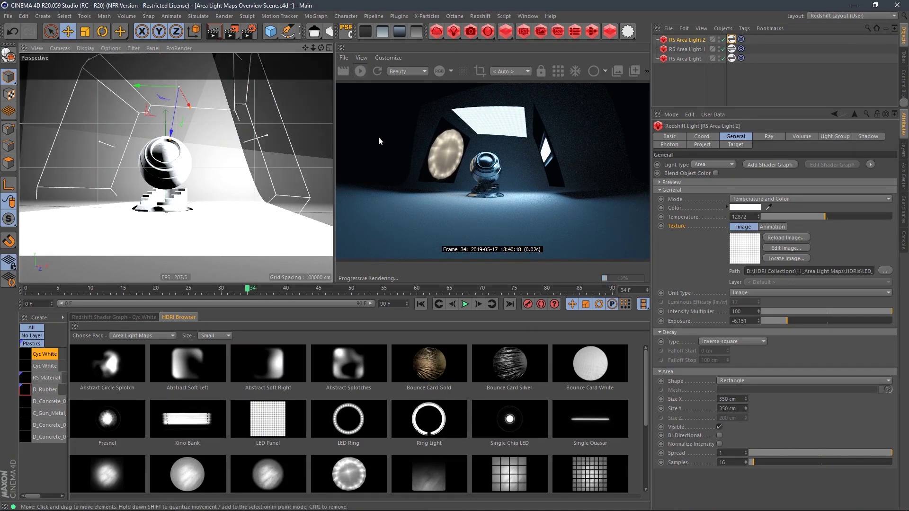
left_click_drag(213, 161, 257, 202, "alt")
scroll(257, 202, "up", 8)
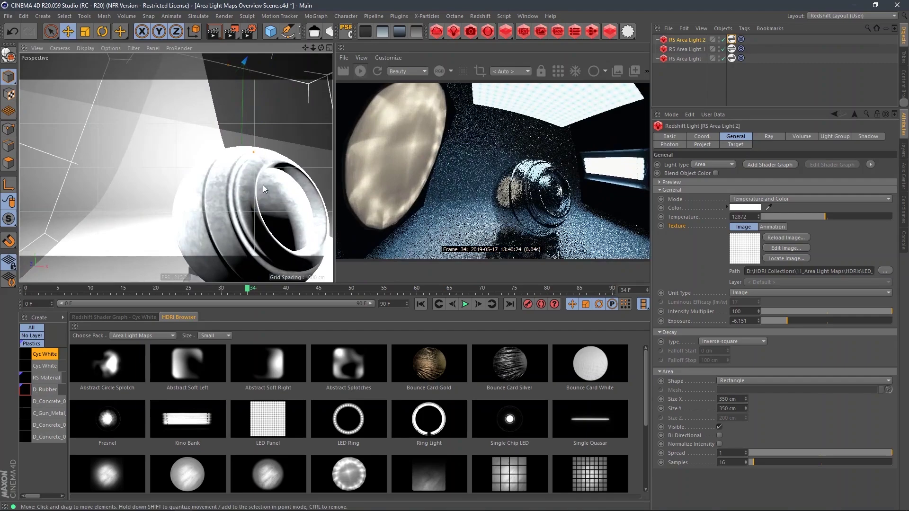
left_click_drag(239, 188, 213, 142, "alt")
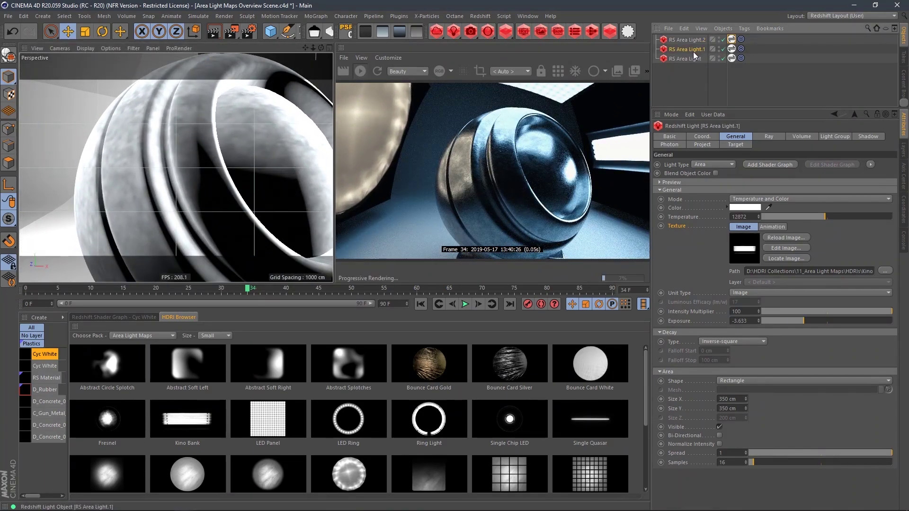
left_click(730, 50)
left_click(345, 369)
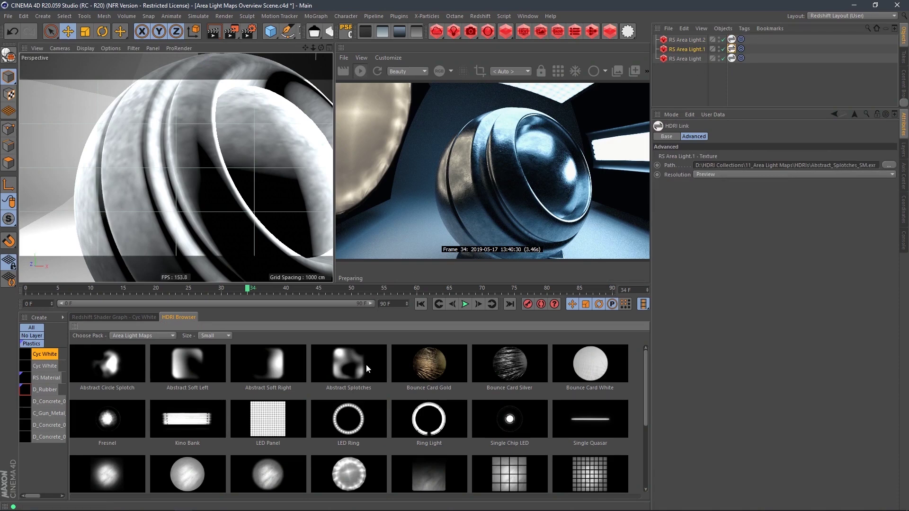
- Select all three lights' HDRI Link tags together and switch their maps to Abstract Splotches
left_click_drag(733, 70, 733, 36)
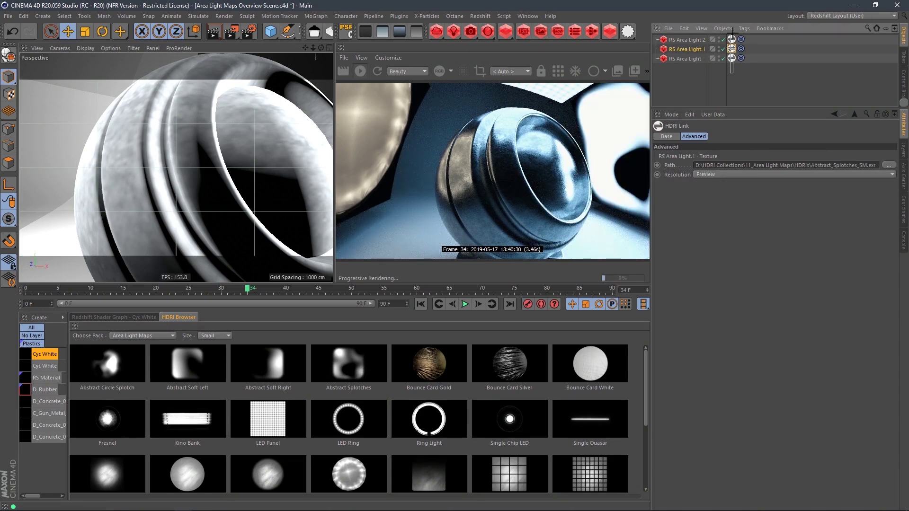
left_click(334, 364)
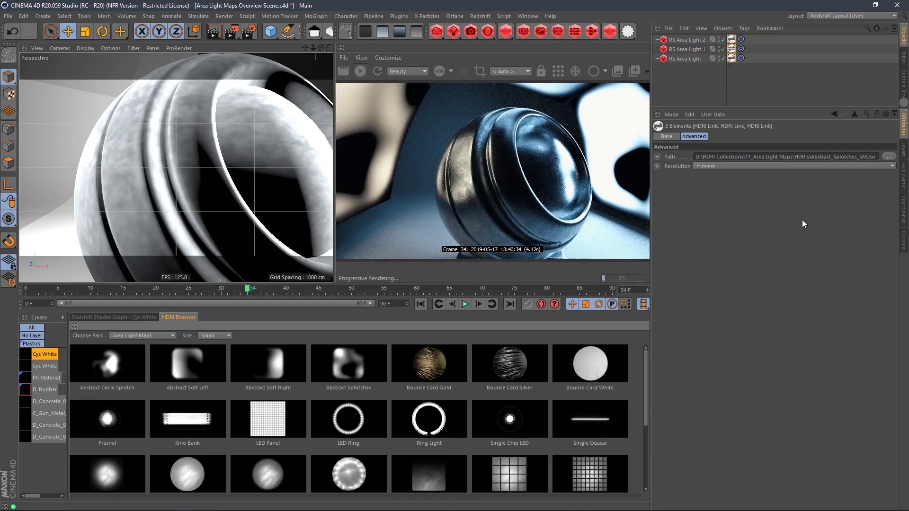
mouse_move(289, 153)
left_mouse_down("alt")
mouse_move(266, 167)
mouse_move(182, 174)
mouse_move(222, 169)
mouse_move(182, 186)
mouse_move(237, 155)
mouse_move(214, 152)
mouse_move(187, 181)
mouse_move(239, 177)
mouse_move(213, 199)
mouse_move(215, 187)
mouse_move(300, 158)
mouse_move(273, 156)
left_mouse_up("alt")
left_click_drag(240, 127, 175, 190, "alt")
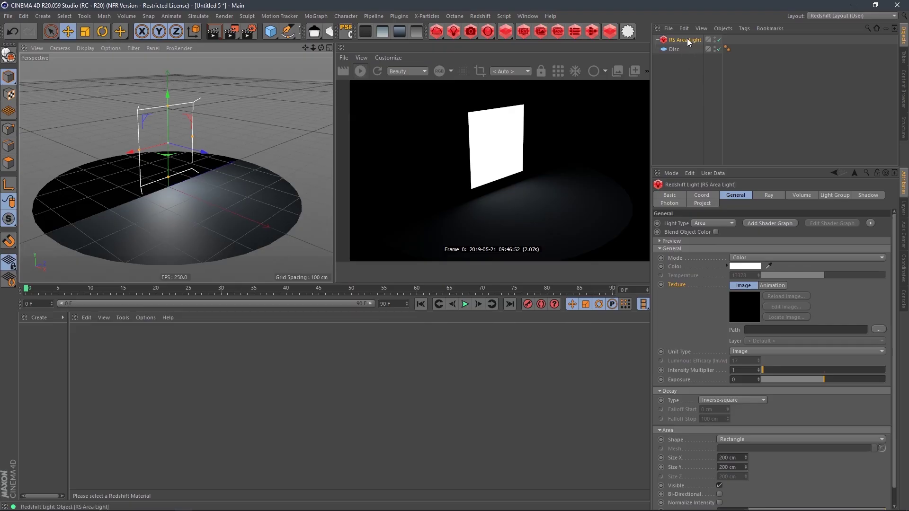
- Add an HDRI Link tag to RS Area Light in the disc scene and load a circular softbox map from Area Light Maps
left_click(744, 29)
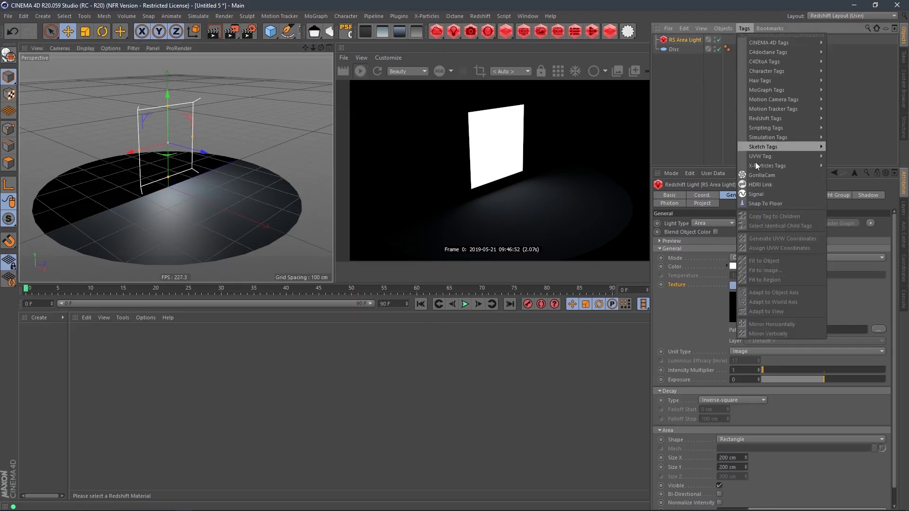
left_click(776, 186)
left_click_drag(709, 180, 382, 237)
- Set RS Area Light's color mode to Temperature and Color with a temperature of 14969
left_click(686, 40)
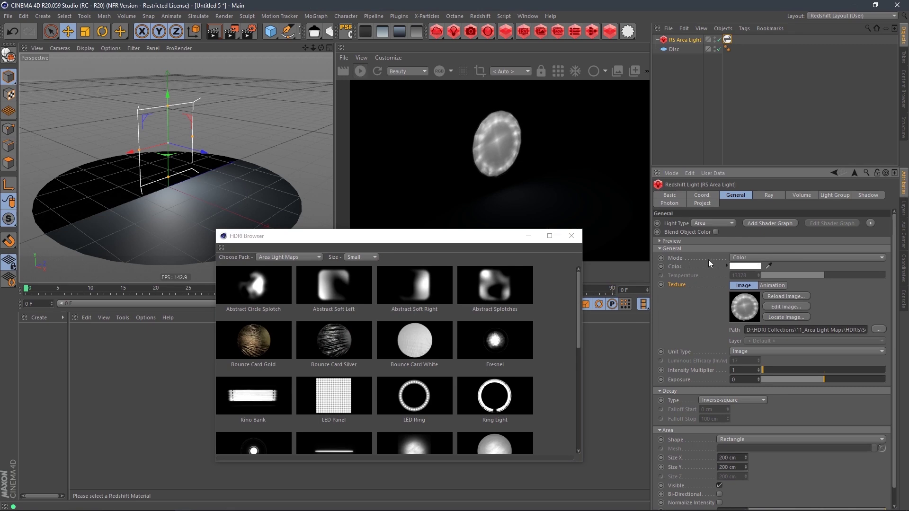
left_click(747, 260)
left_click(746, 289)
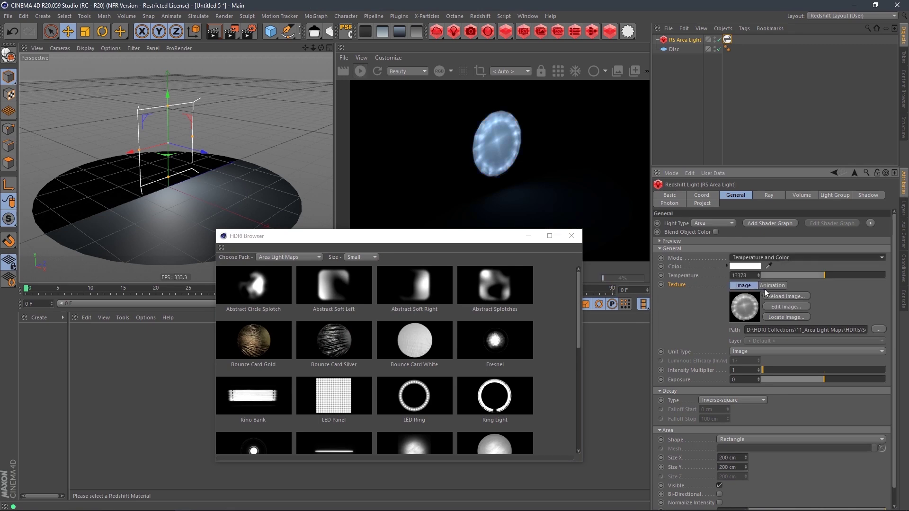
left_click_drag(816, 275, 863, 276)
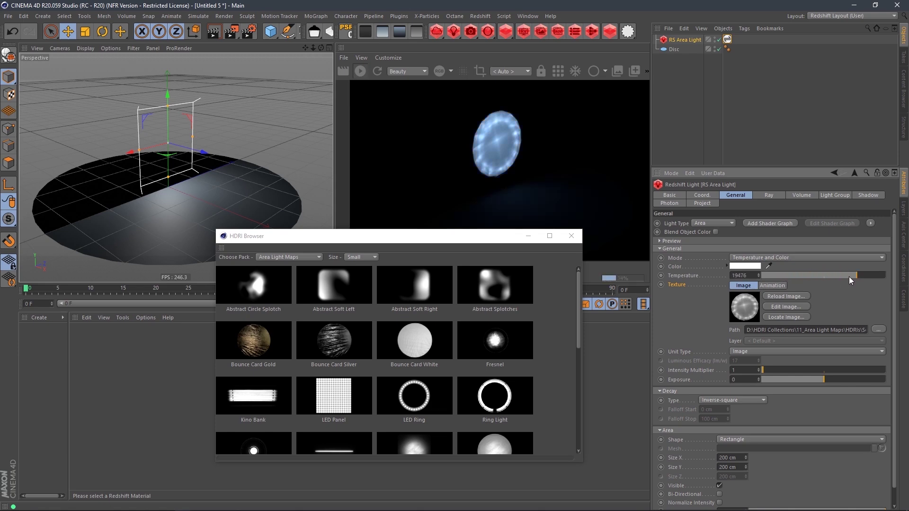
left_click(682, 267)
left_click_drag(787, 274, 833, 279)
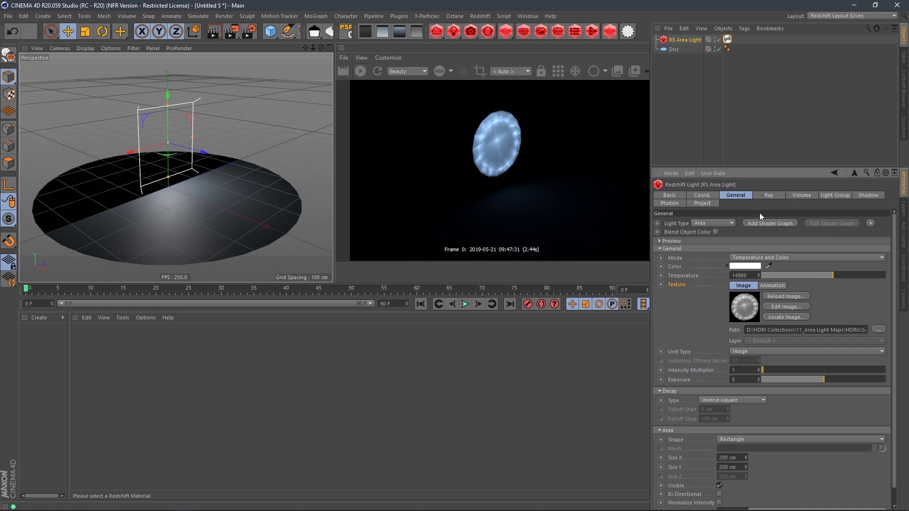
- Set RS Area Light's color mode back to Color and clear its texture
left_click(741, 259)
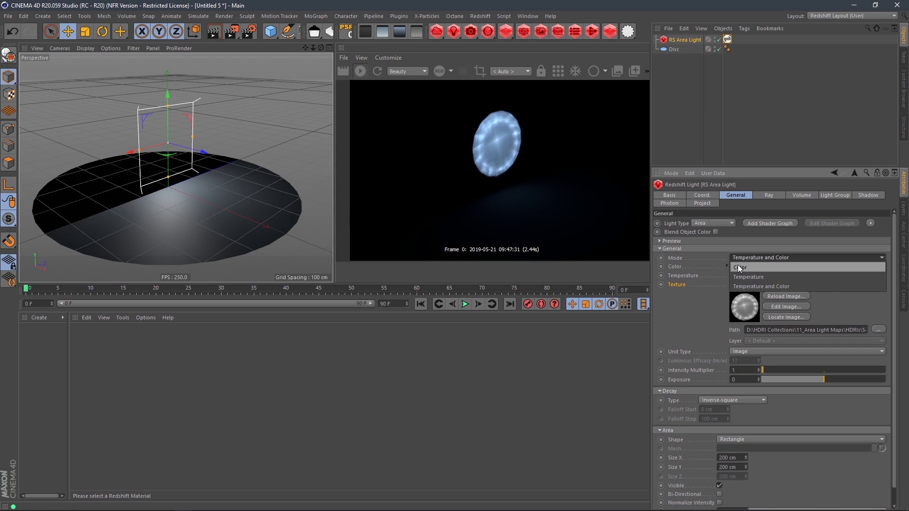
left_click(738, 267)
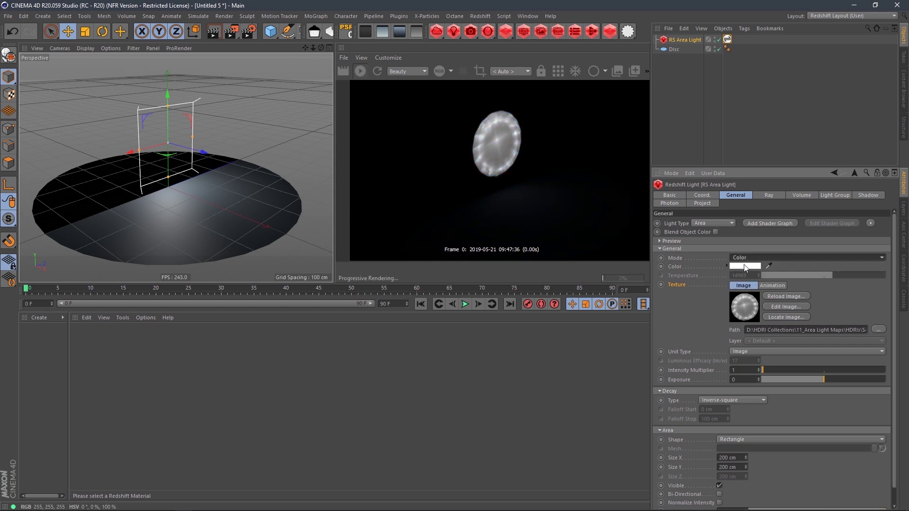
right_click(682, 285)
left_click(708, 348)
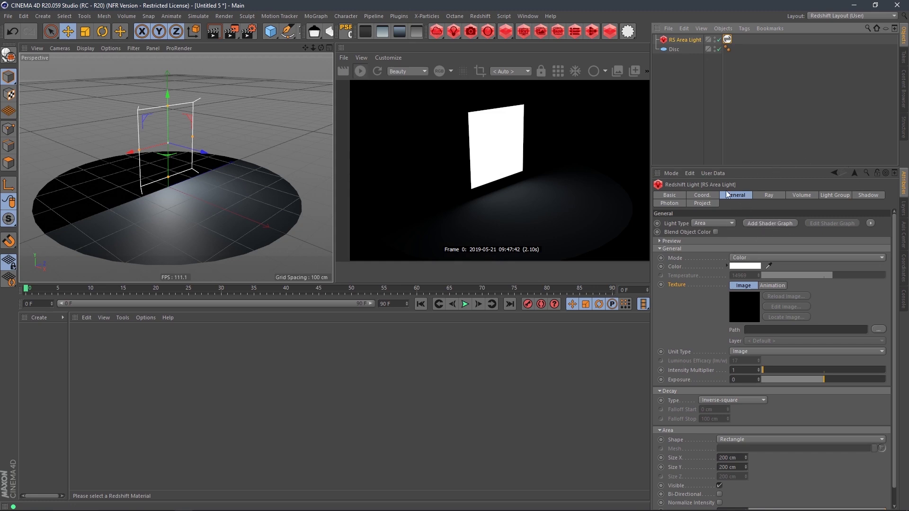
- Add a shader graph to RS Area Light, open it and space out the RS Physical Light and Output nodes
left_click(768, 221)
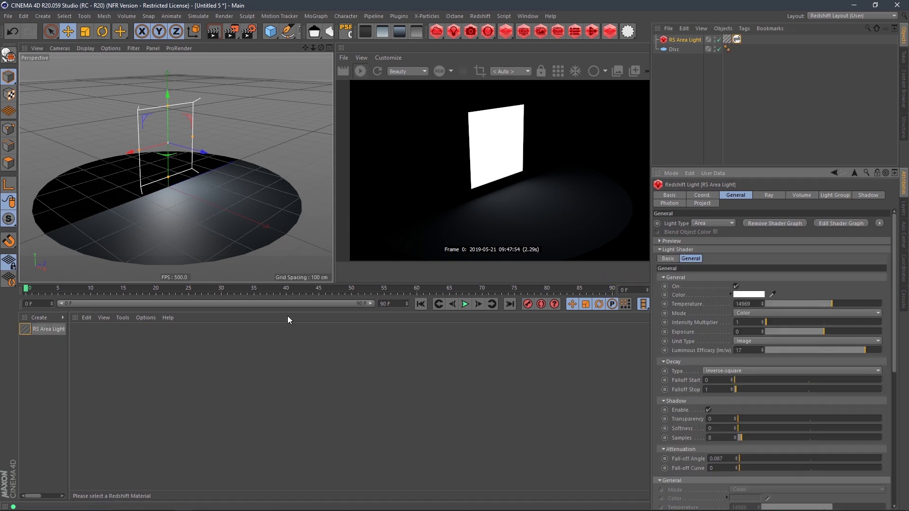
double_click(44, 331)
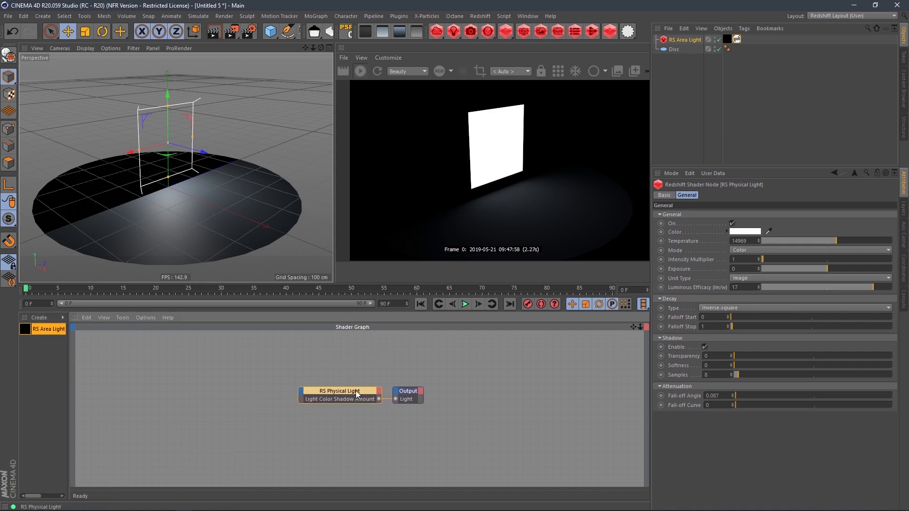
left_click(340, 384)
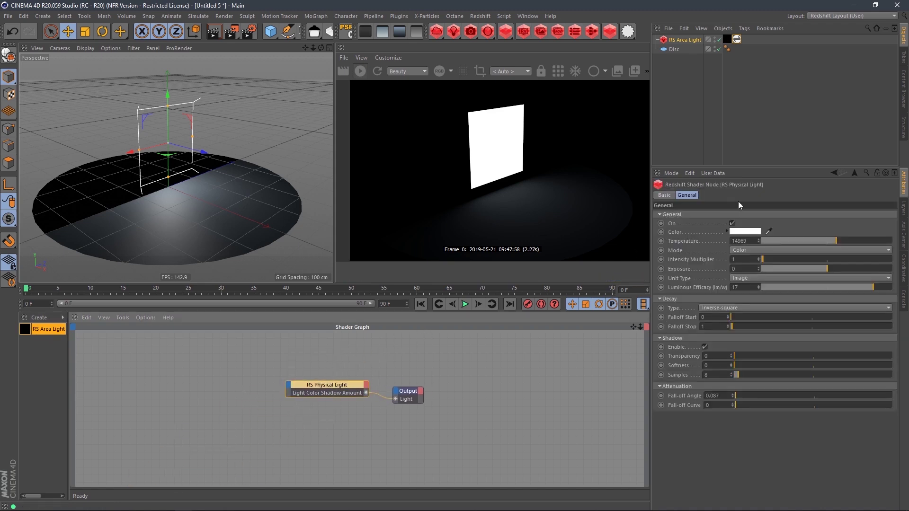
left_click_drag(407, 397, 431, 381)
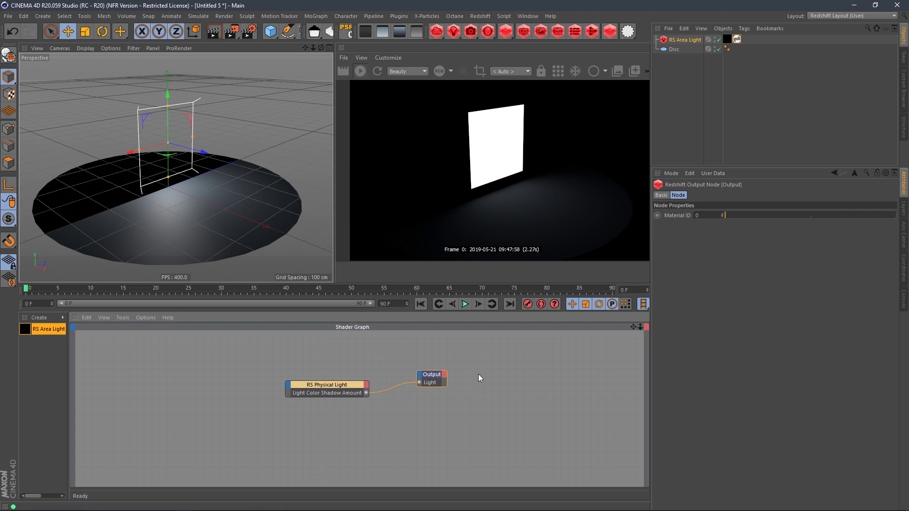
mouse_move(336, 385)
left_mouse_down()
mouse_move(349, 366)
mouse_move(349, 374)
left_mouse_up()
left_click(377, 353)
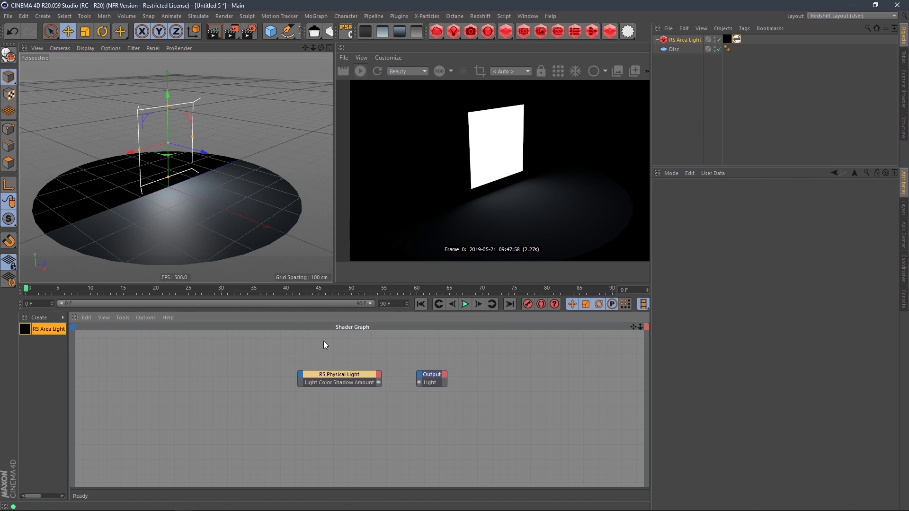
- Add a Texture node to RS Area Light's shader graph
key("Tab")
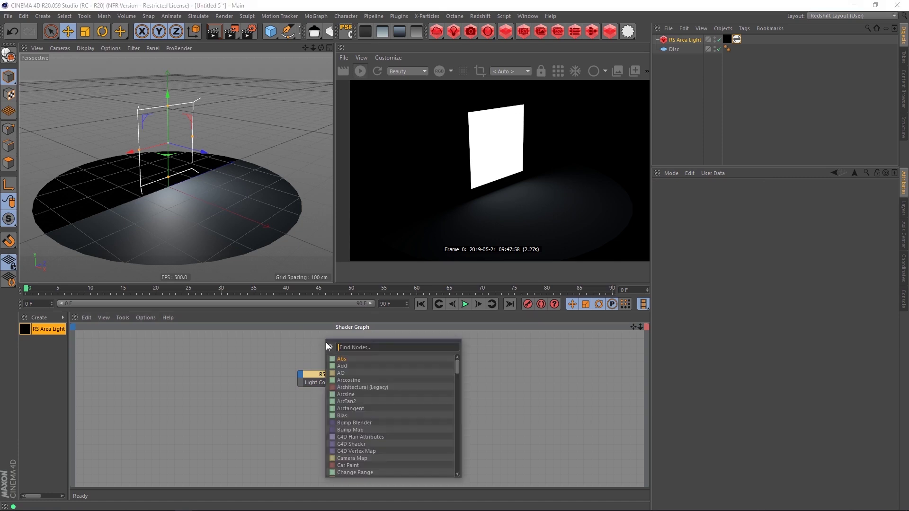
type("image")
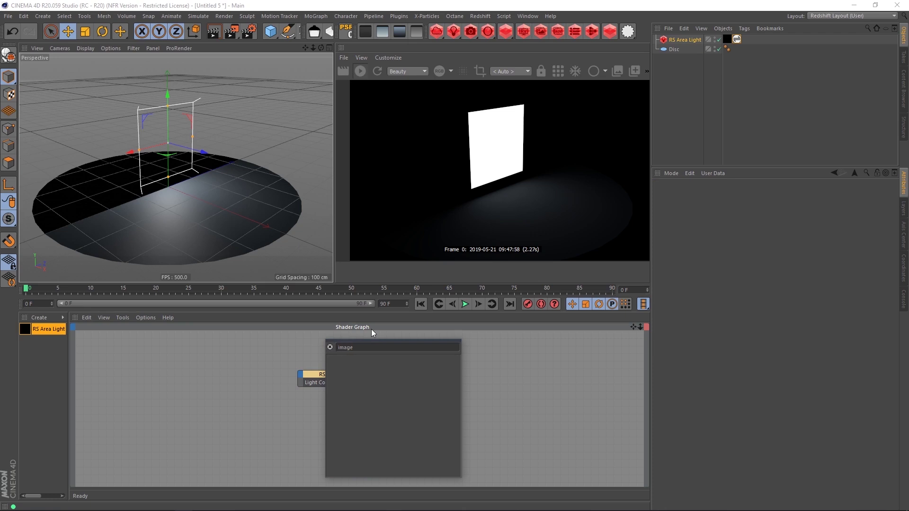
key("BackSpace")
key("BackSpace")
key("BackSpace")
key("BackSpace")
type("tex")
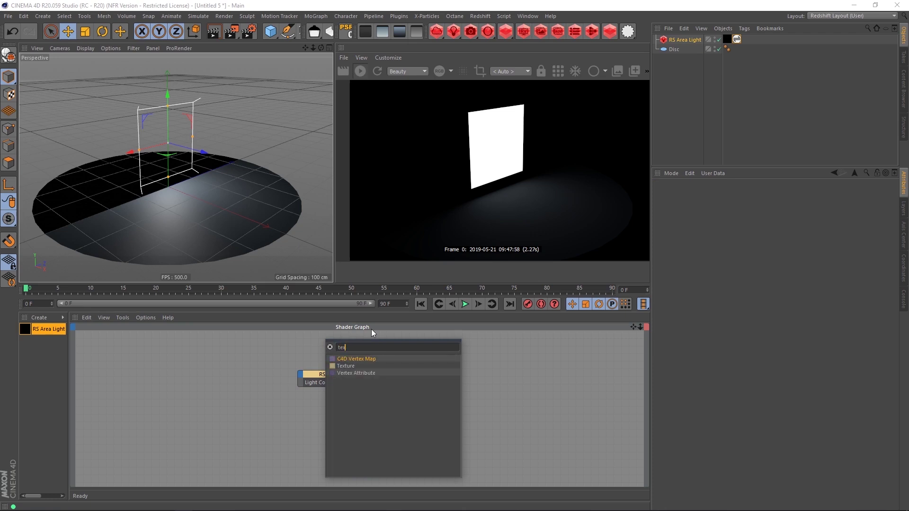
left_click(350, 365)
- Place the RS Texture node in front of RS Physical Light and connect its Out Color to the light's Color input
left_click(280, 350)
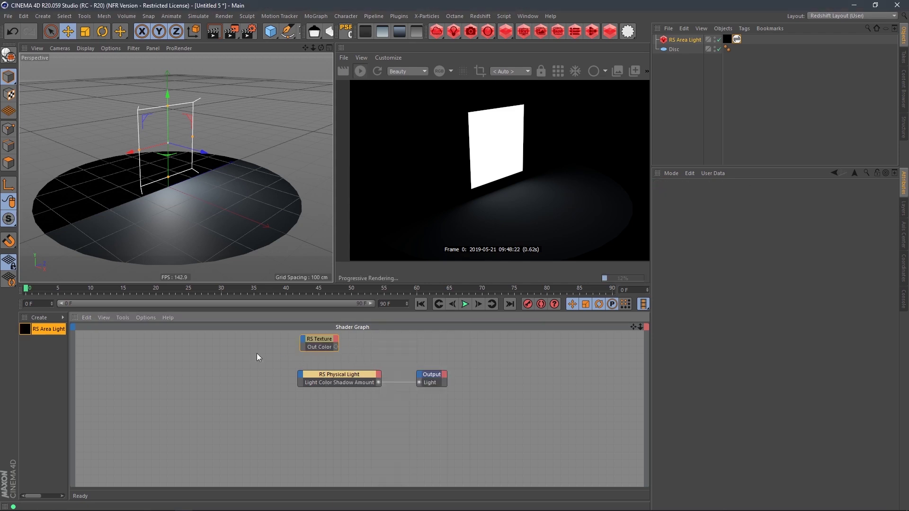
left_click_drag(324, 337, 307, 382)
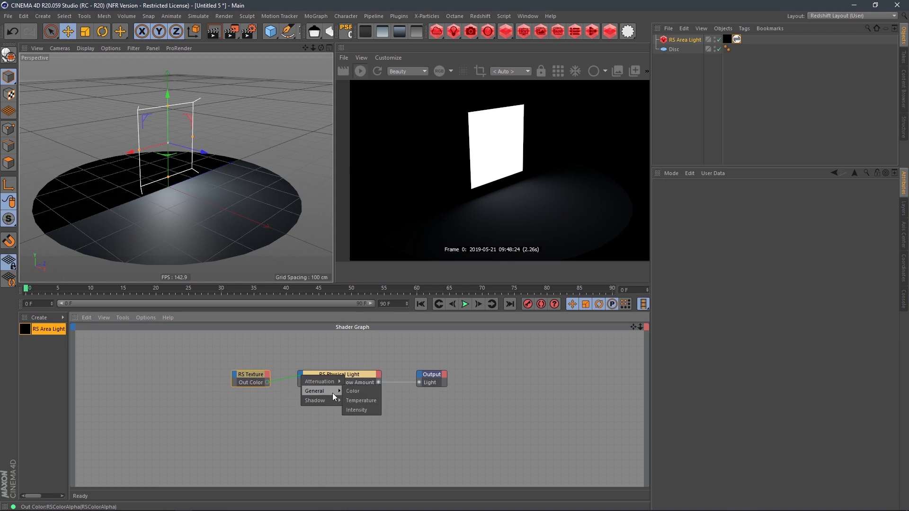
left_click(356, 393)
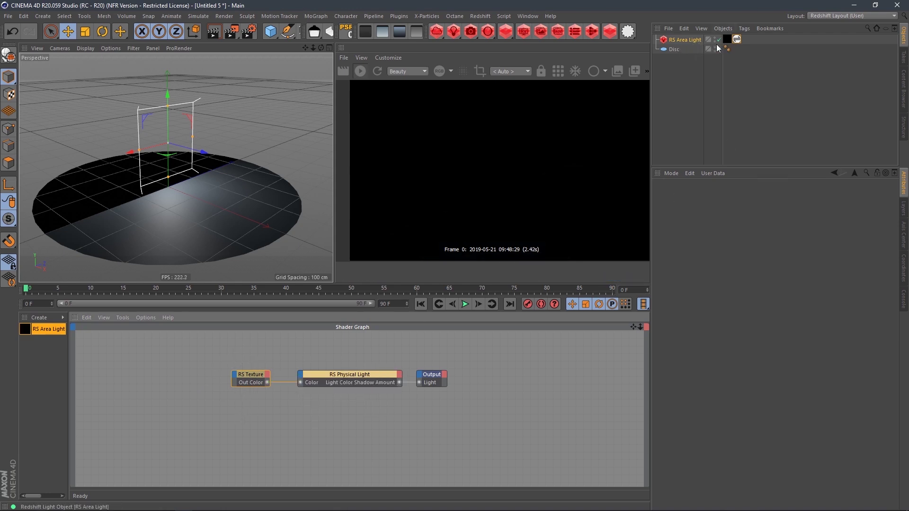
- Link the RS Texture node's Filename parameter to the HDRI Link tag on RS Area Light
left_click(248, 374)
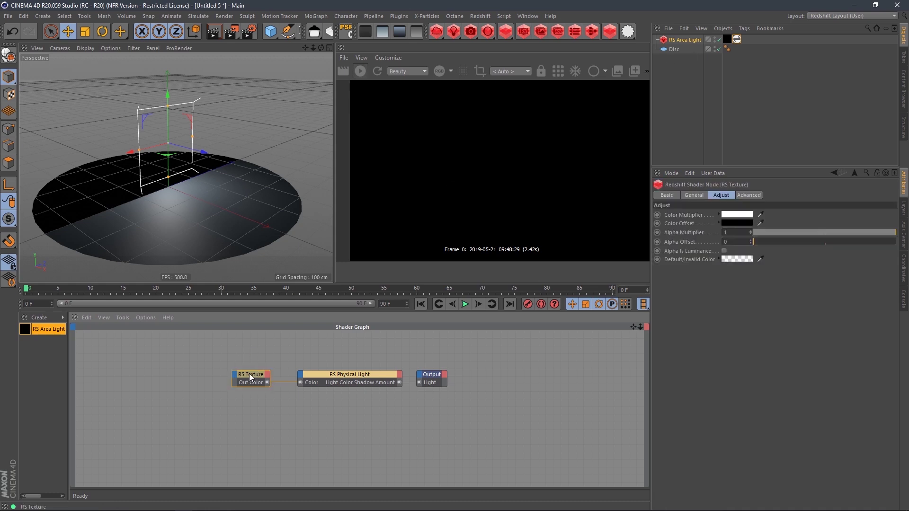
left_click(696, 195)
left_click(681, 215)
left_click(679, 215)
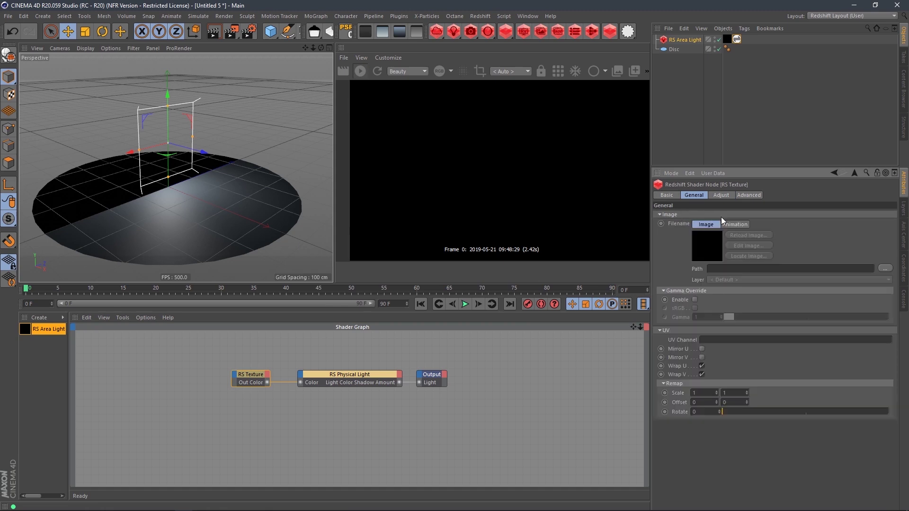
left_click_drag(680, 225, 746, 46)
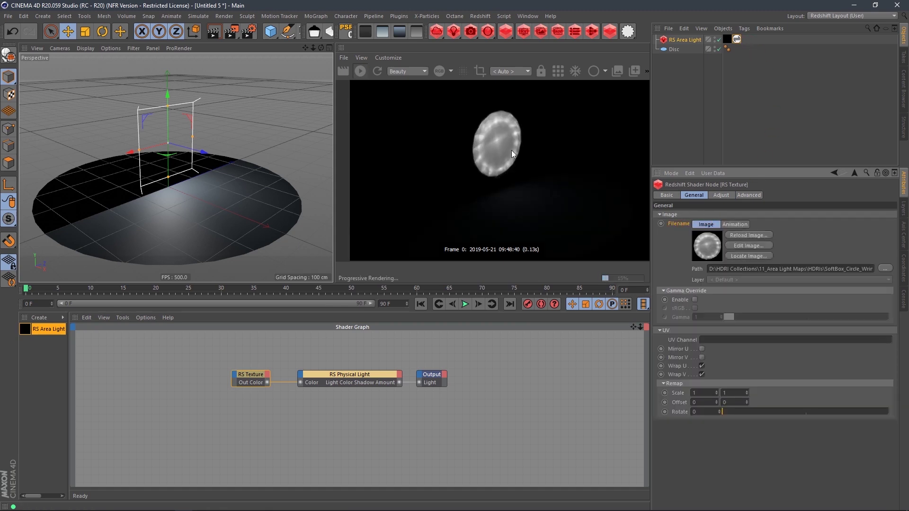
- Set the RS Texture node's Color Multiplier to pink with hue 314°, saturation 36% and value 100%
left_click(721, 196)
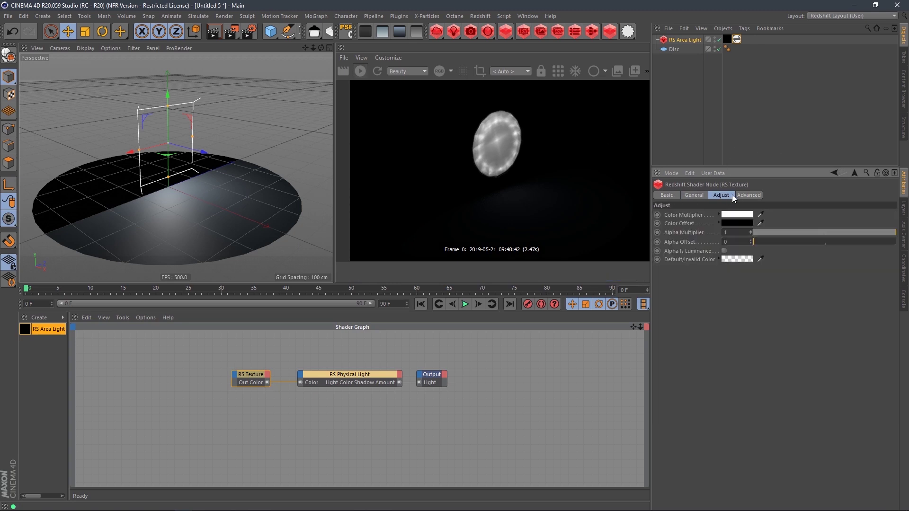
left_click(718, 214)
left_click(777, 239)
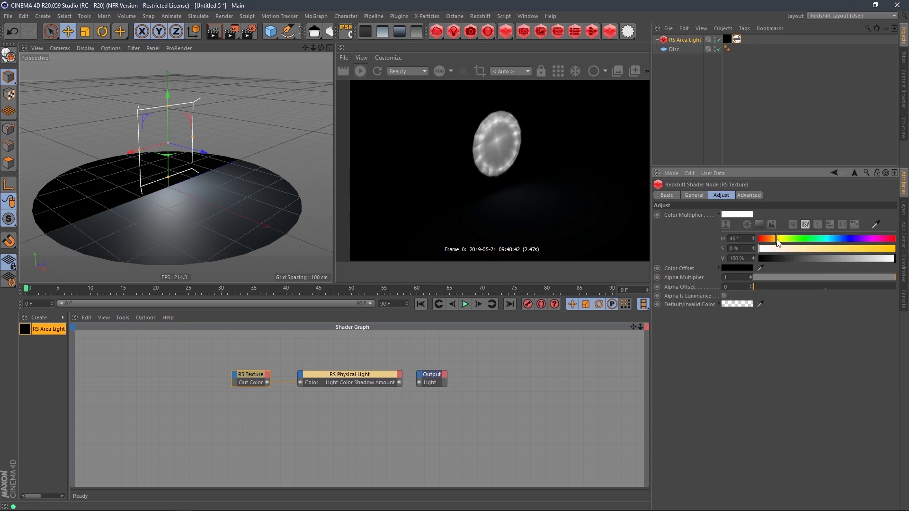
left_click_drag(787, 243, 866, 248)
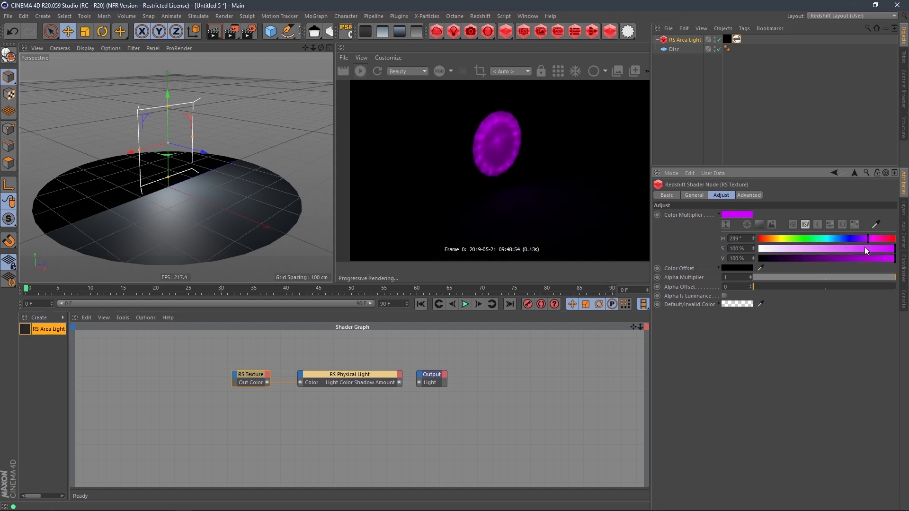
left_click(845, 250)
left_click_drag(873, 240, 877, 243)
left_click(808, 248)
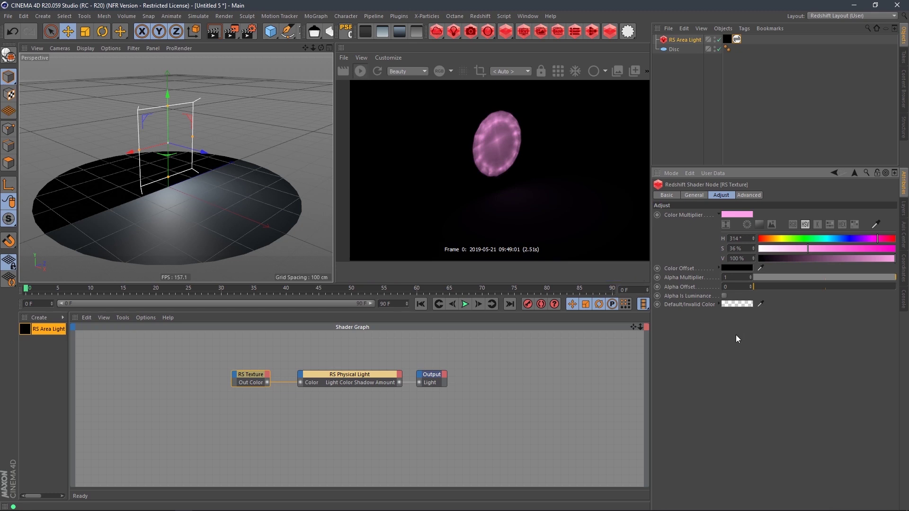
- Examine the RS Texture node's parameters inside the material of RS Area Light's texture tag
left_click(686, 41)
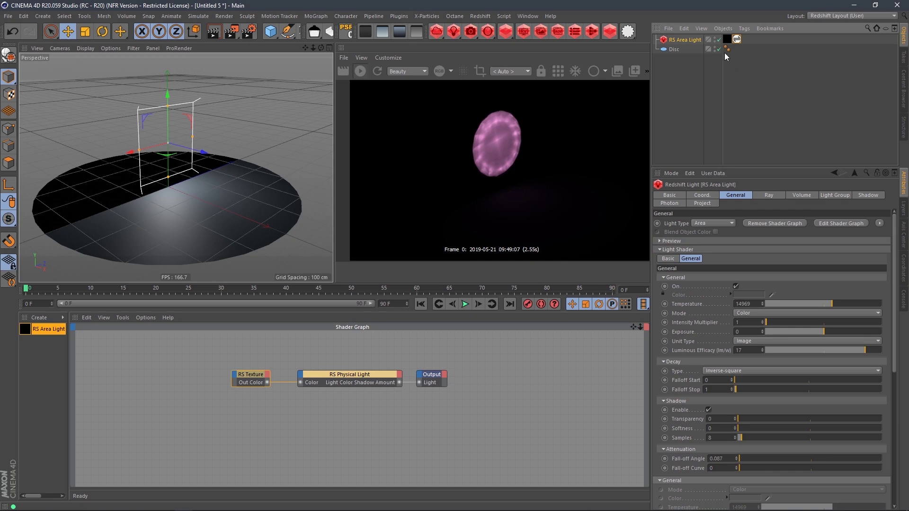
left_click(737, 40)
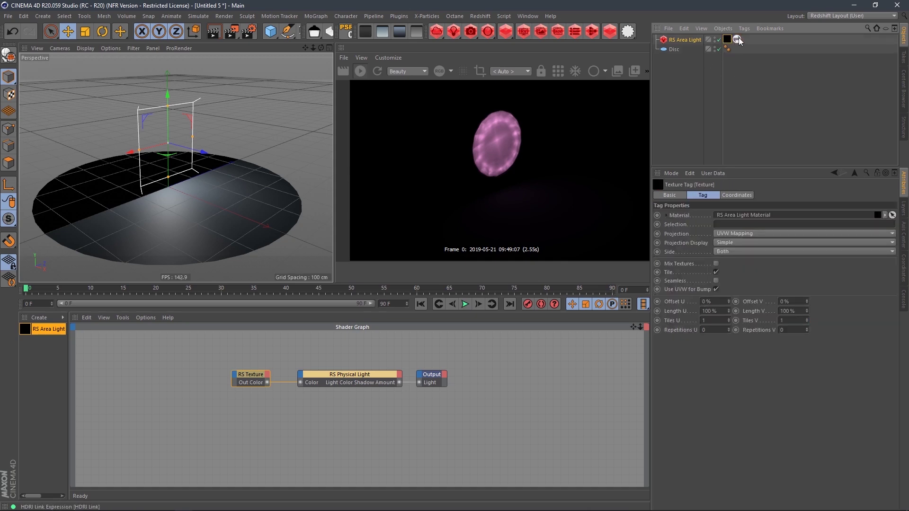
left_click(727, 39)
left_click(666, 215)
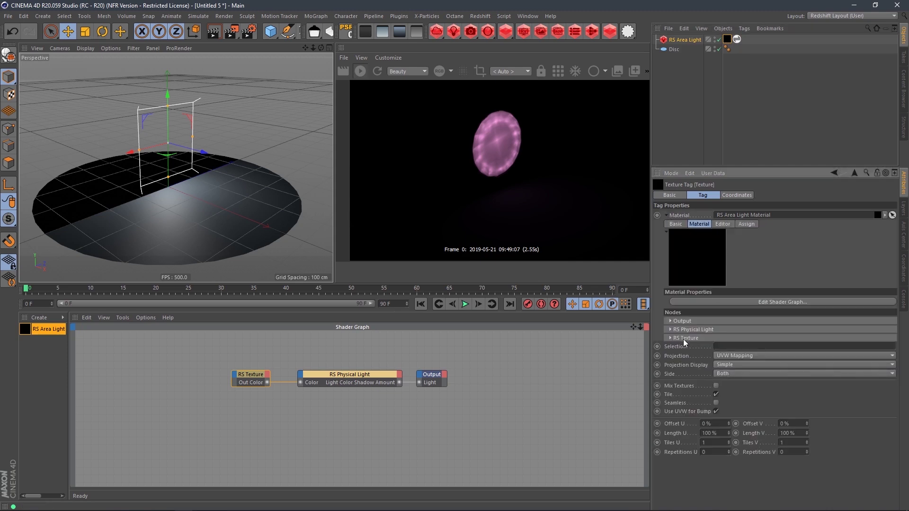
left_click(670, 338)
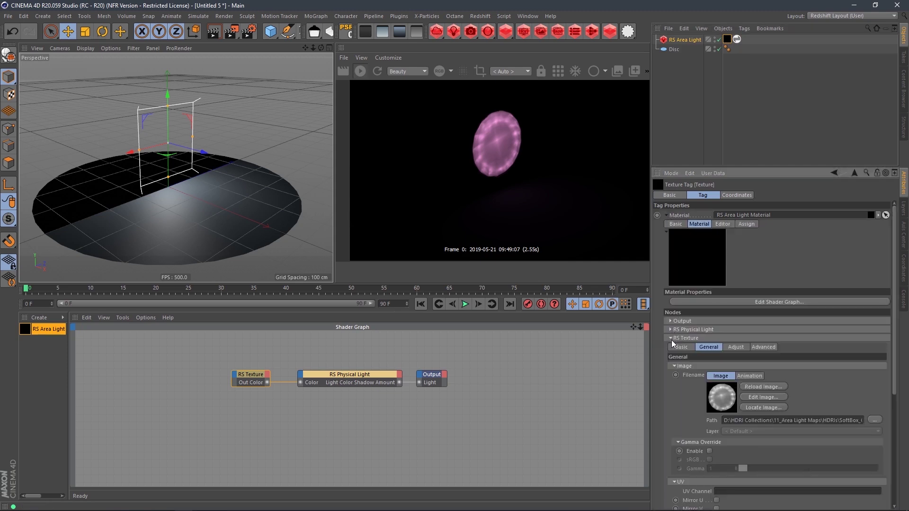
left_click_drag(894, 368, 894, 464)
left_click_drag(894, 341, 688, 24)
- Collapse RS Area Light's Light Shader settings and set its Use Color option to On
left_click(687, 39)
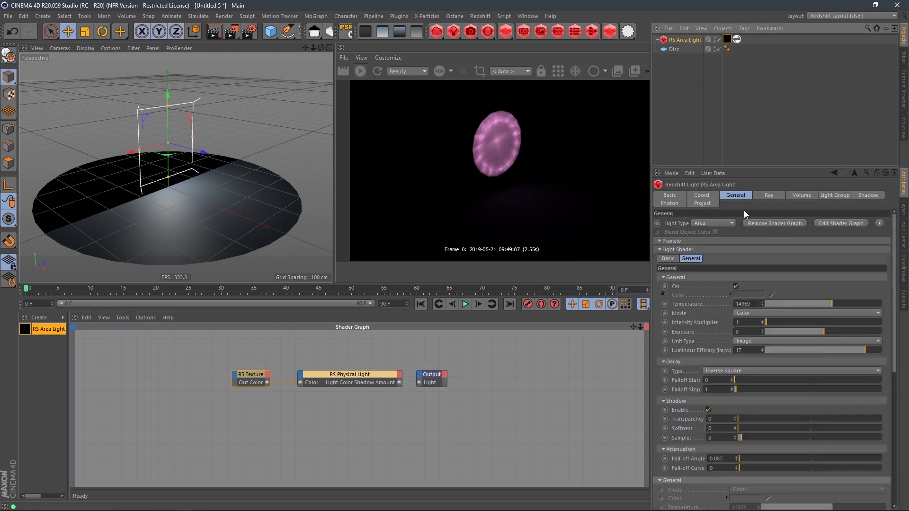
left_click(689, 250)
left_click_drag(892, 276, 892, 213)
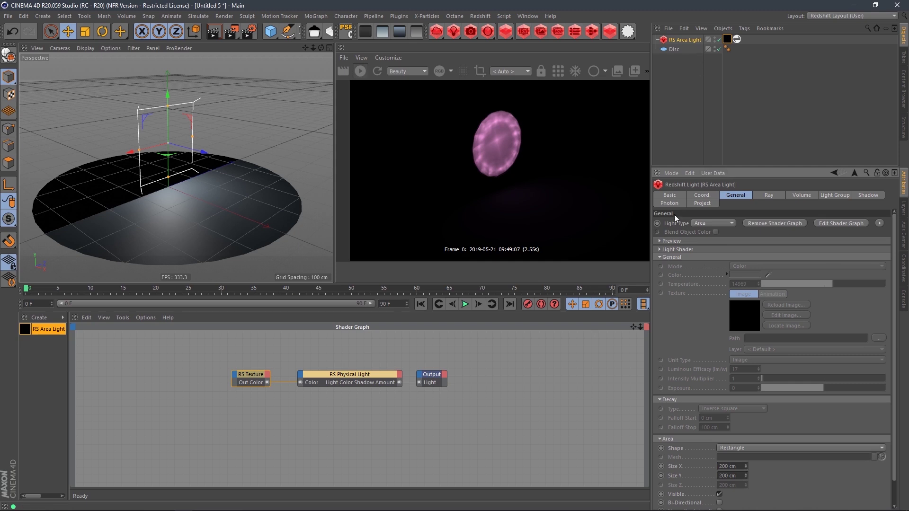
left_click(678, 195)
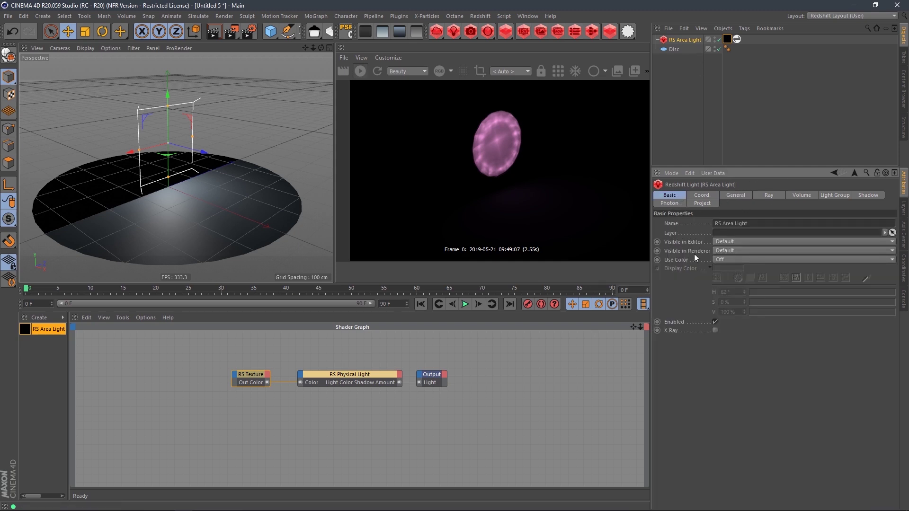
left_click(728, 260)
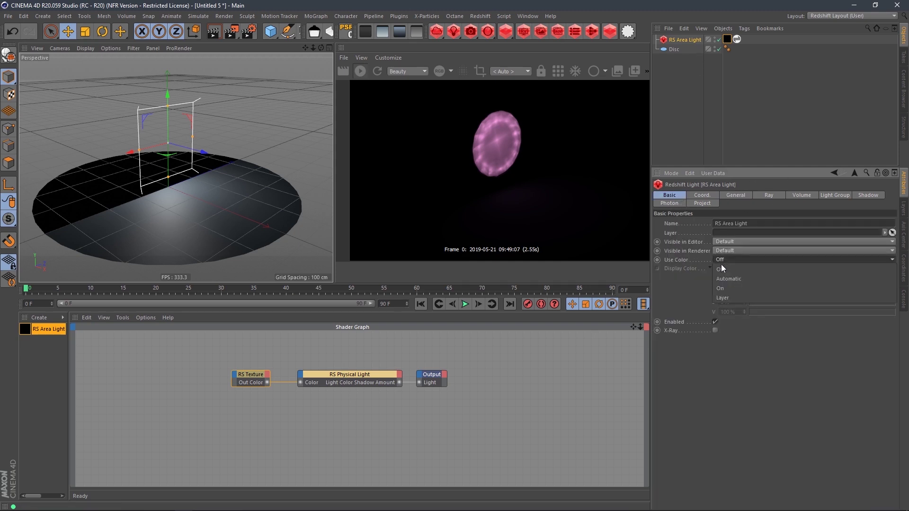
left_click(725, 289)
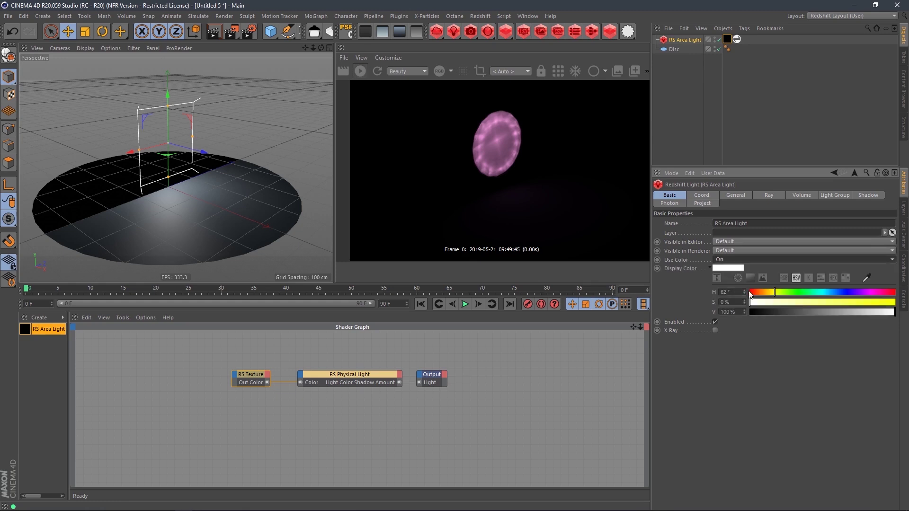
- Make RS Area Light's Display Color the driver of the RS Texture node's Color Multiplier, using Set Driven (Absolute)
right_click(684, 272)
mouse_move(709, 285)
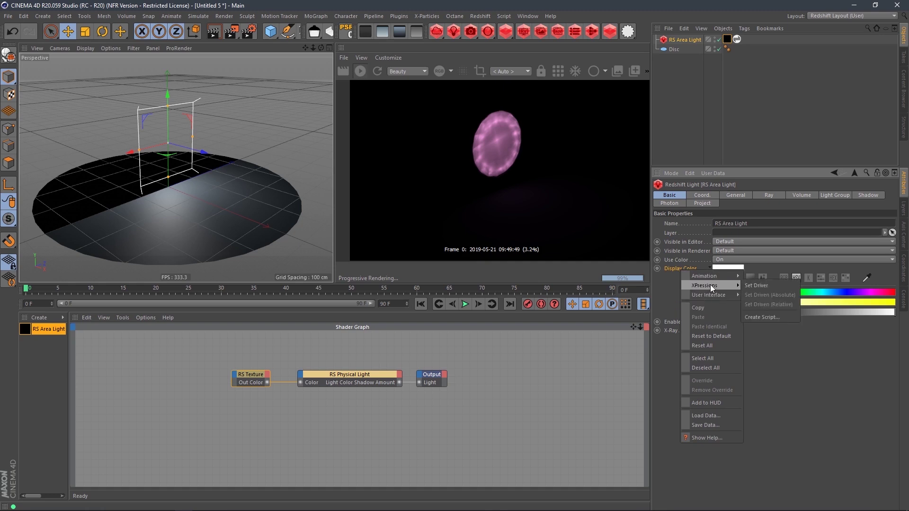
left_click(757, 286)
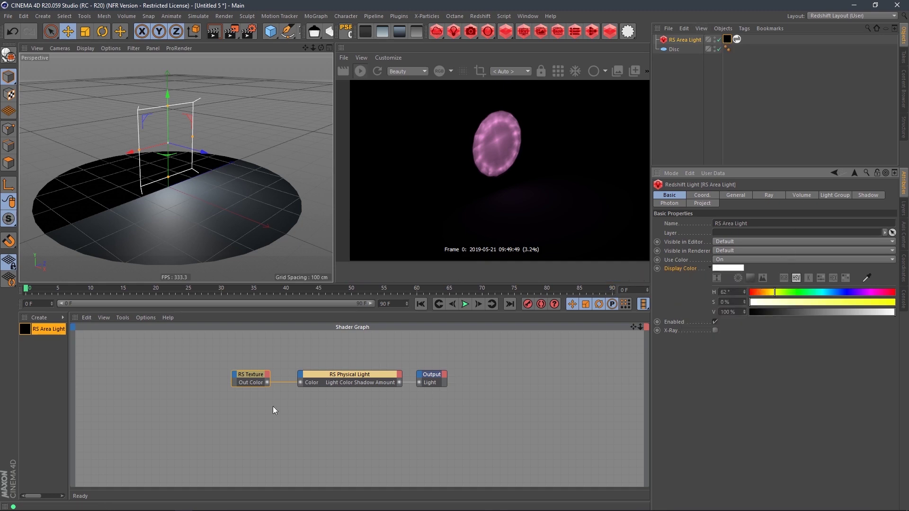
left_click(256, 394)
left_click(257, 377)
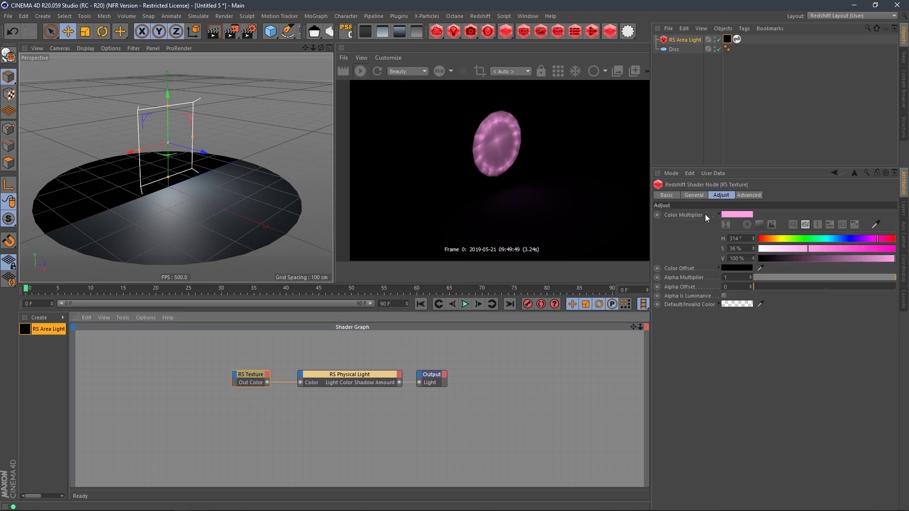
right_click(686, 214)
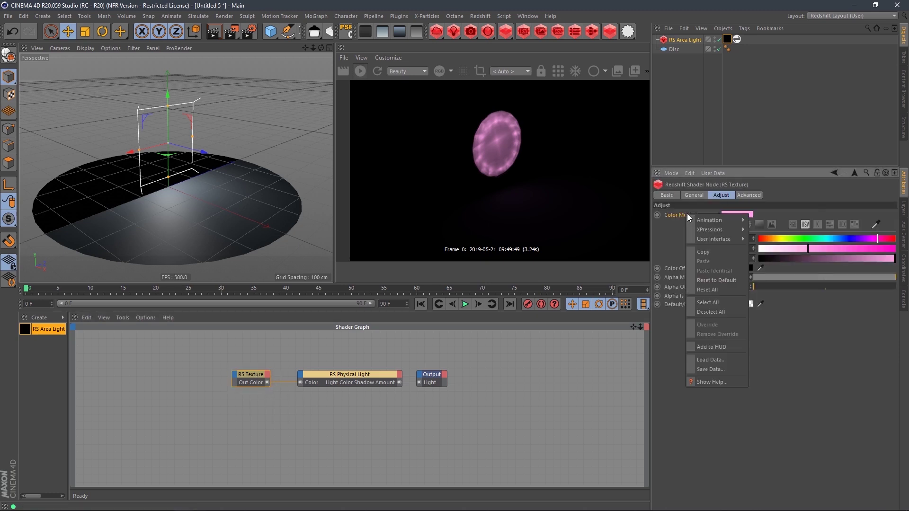
mouse_move(733, 230)
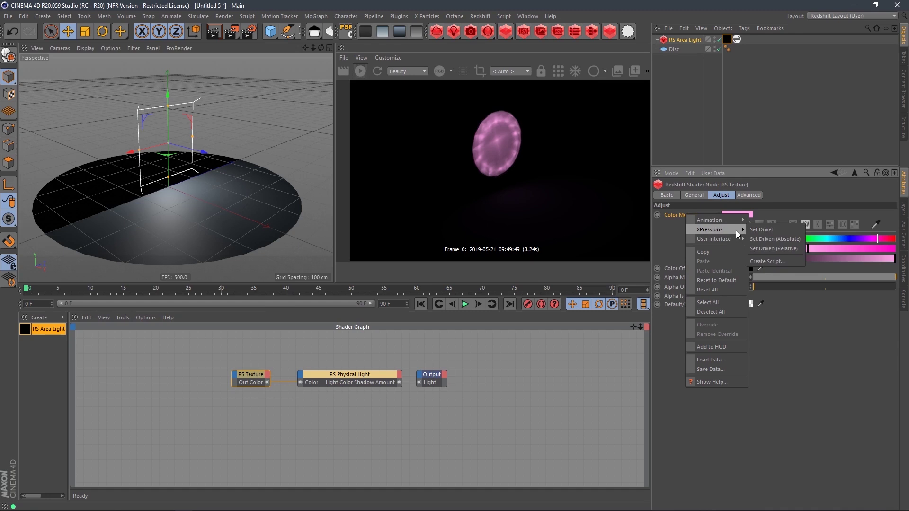
left_click(774, 240)
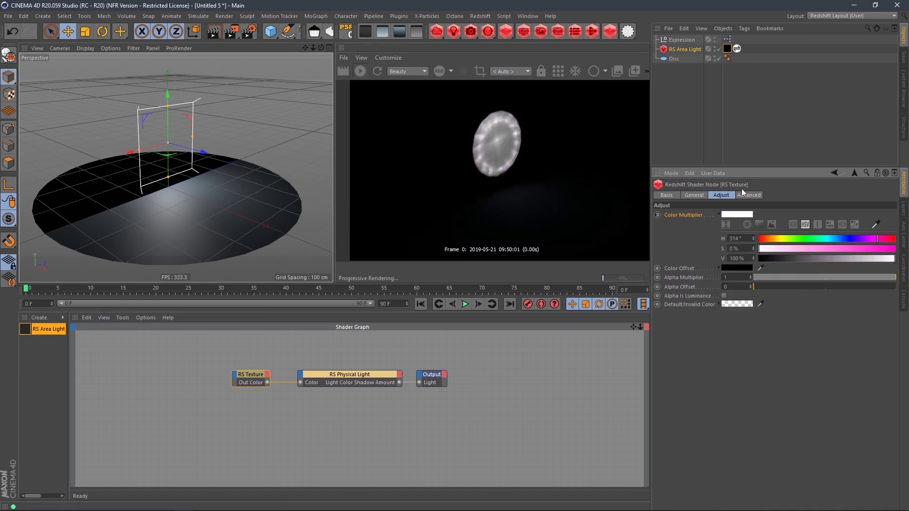
- Set RS Area Light's Display Color to magenta pink with hue 316°, saturation 73% and value 100%, and deselect the light
left_click(690, 51)
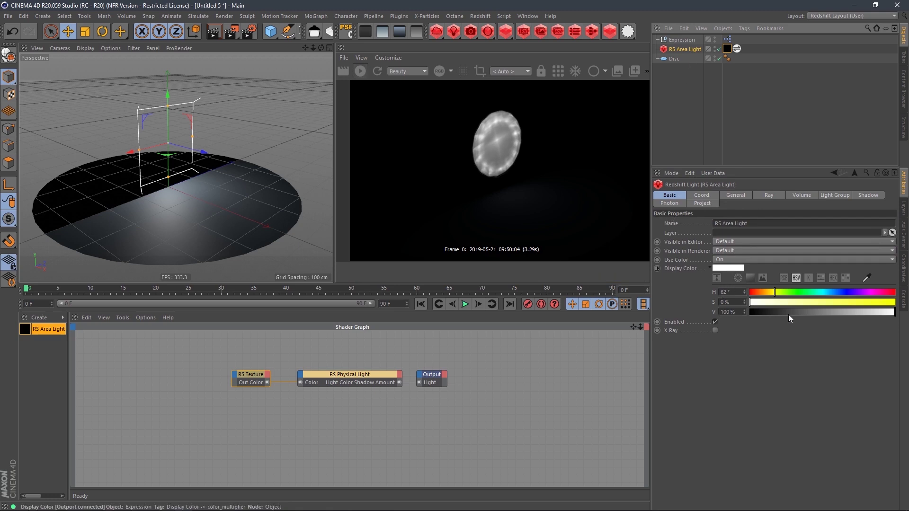
left_click(797, 292)
mouse_move(782, 302)
left_mouse_down()
mouse_move(870, 302)
mouse_move(855, 307)
left_mouse_up()
left_click(830, 293)
left_click(855, 292)
left_click(877, 292)
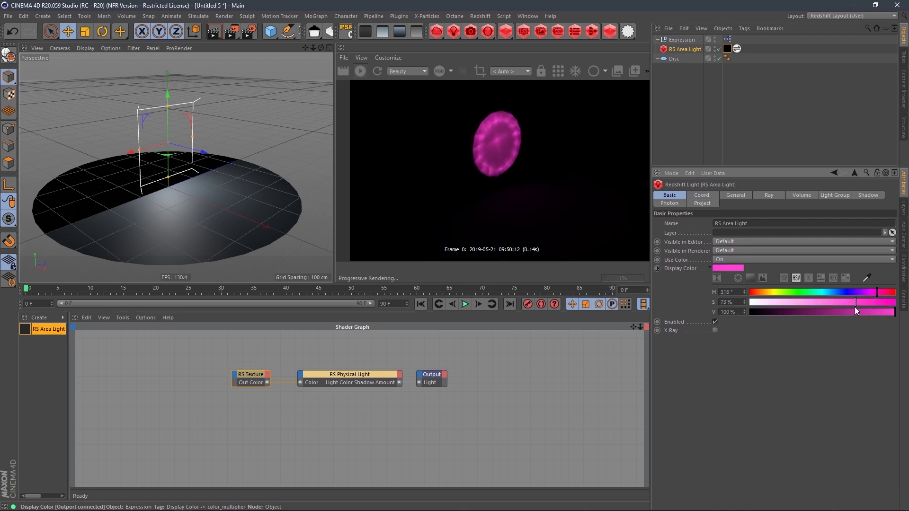
left_click(692, 113)
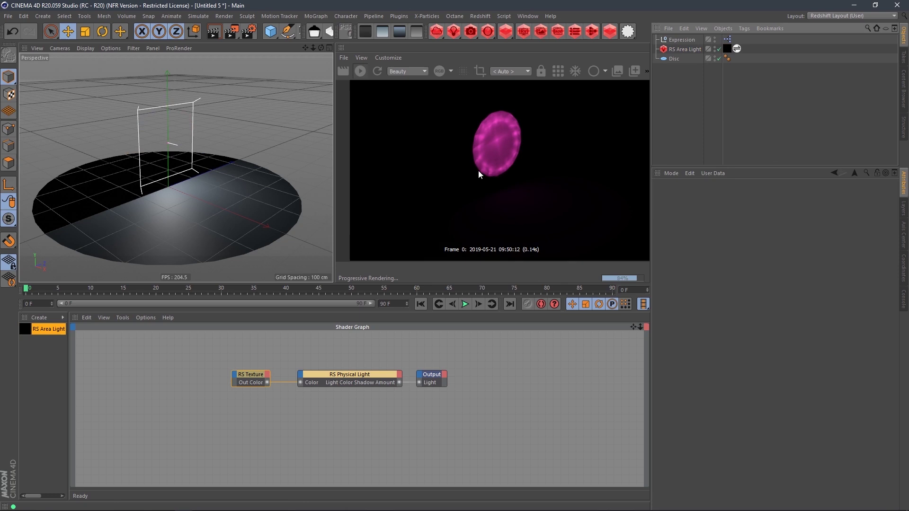
left_click_drag(190, 222, 222, 210, "alt")
left_click(684, 49)
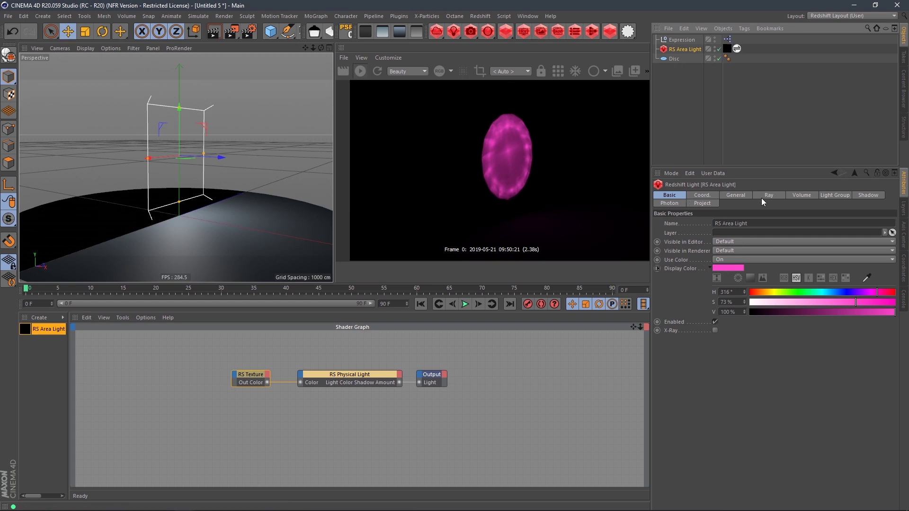
left_click(737, 195)
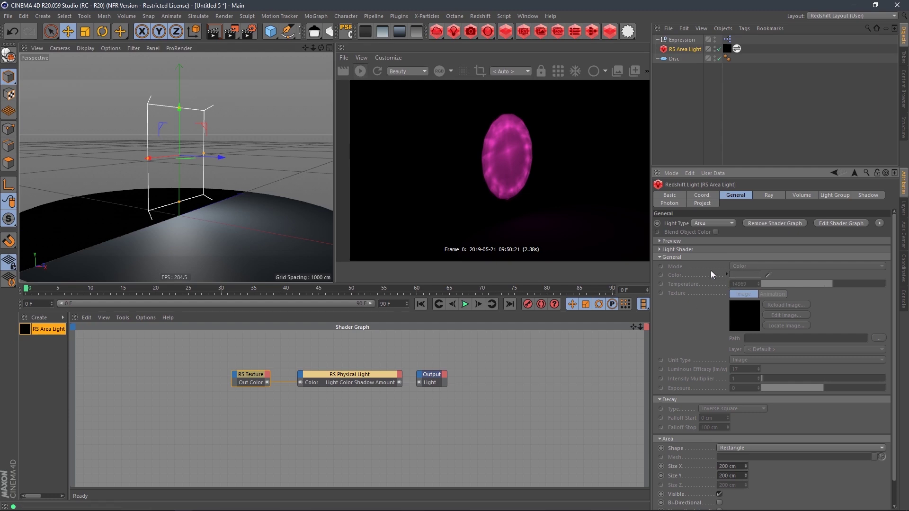
left_click(695, 257)
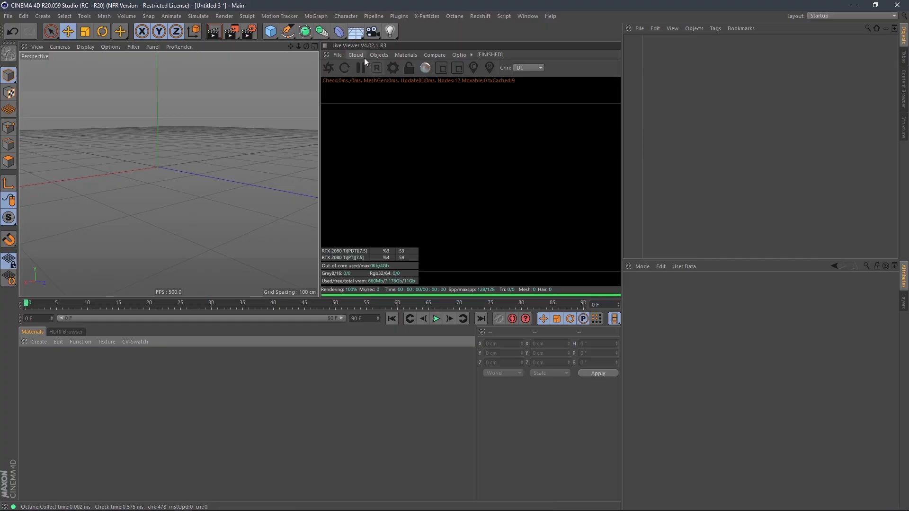
- Add an Octane area light to the empty Octane scene and give it an HDRI Link tag
left_click(378, 55)
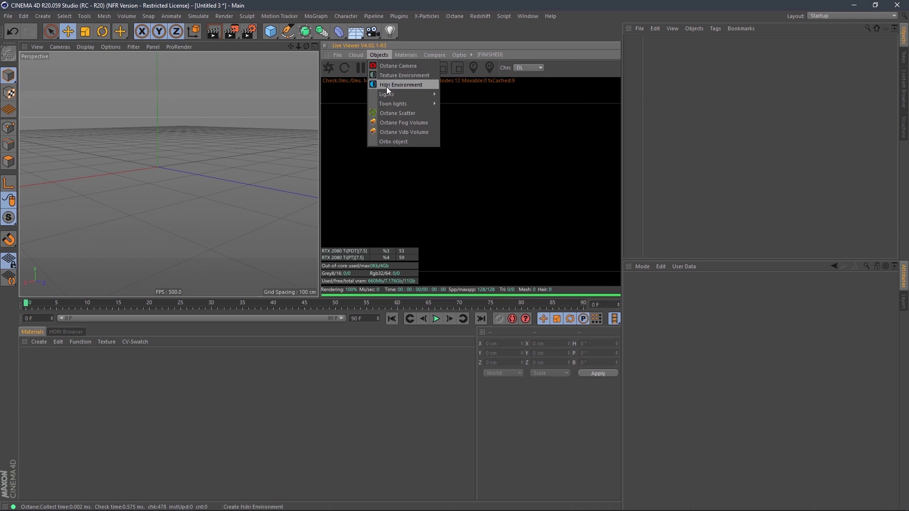
mouse_move(414, 93)
left_click(472, 109)
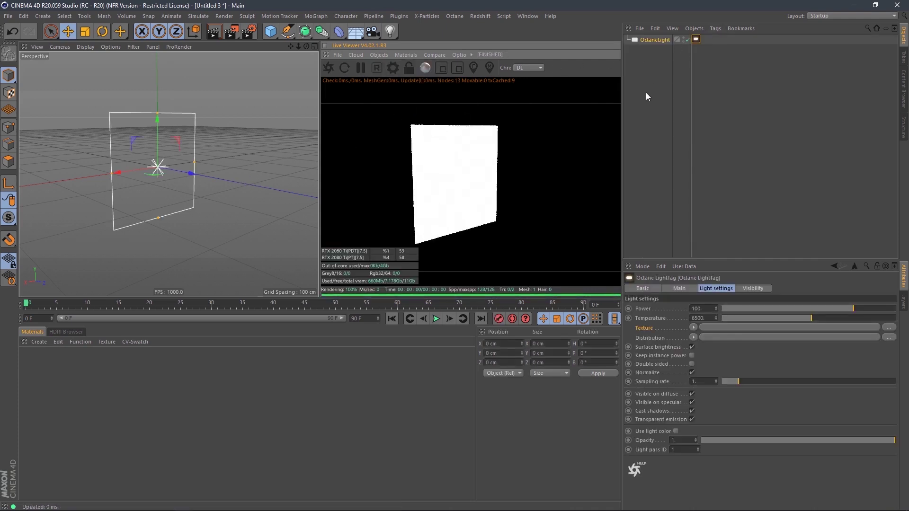
left_click(659, 40)
left_click(715, 28)
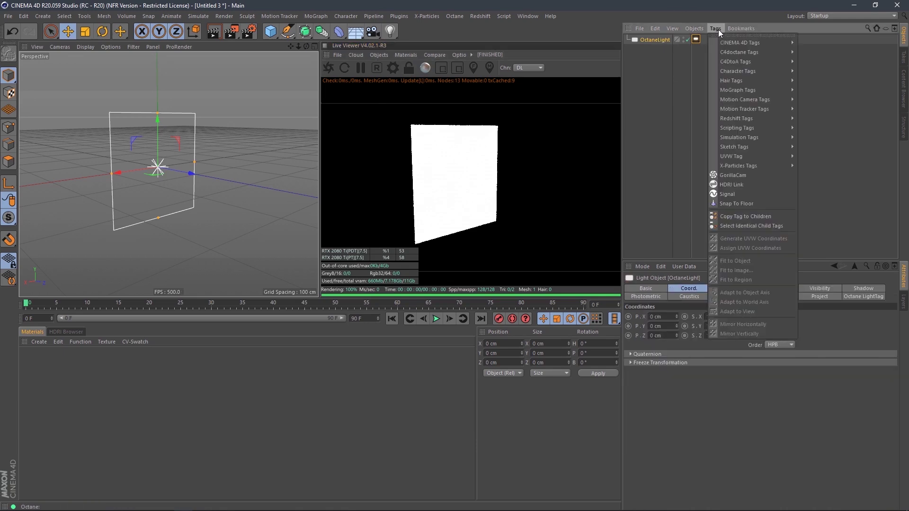
left_click(731, 184)
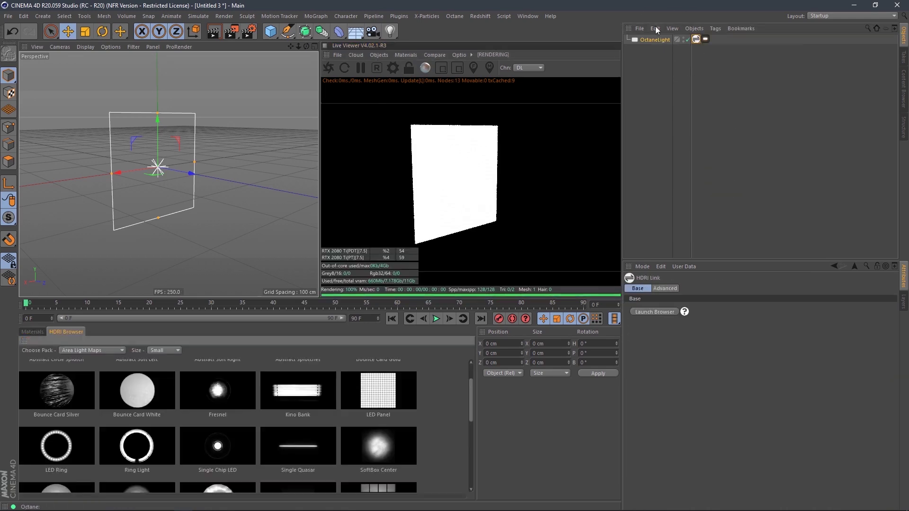
- Link OctaneLight's light tag Texture to the HDRI Link tag and try several area light maps, ending on SoftBox Center
left_click(706, 39)
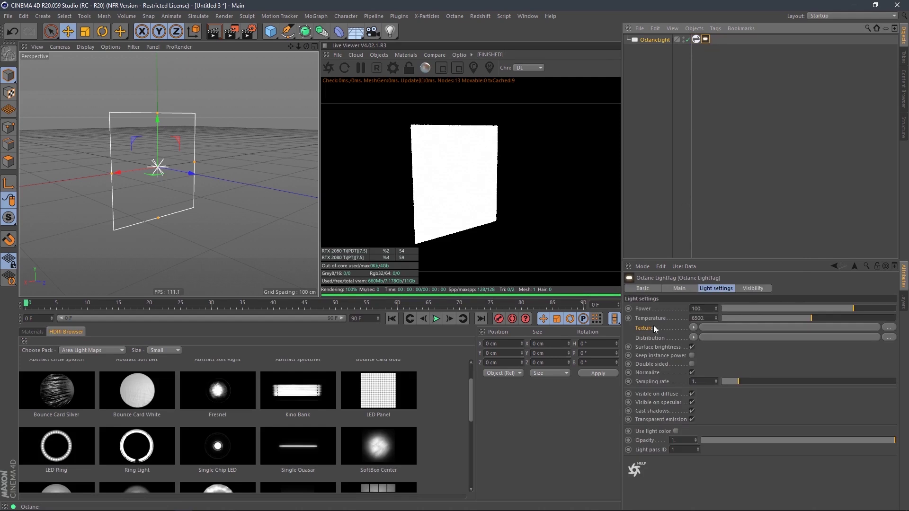
left_click_drag(696, 39, 705, 40)
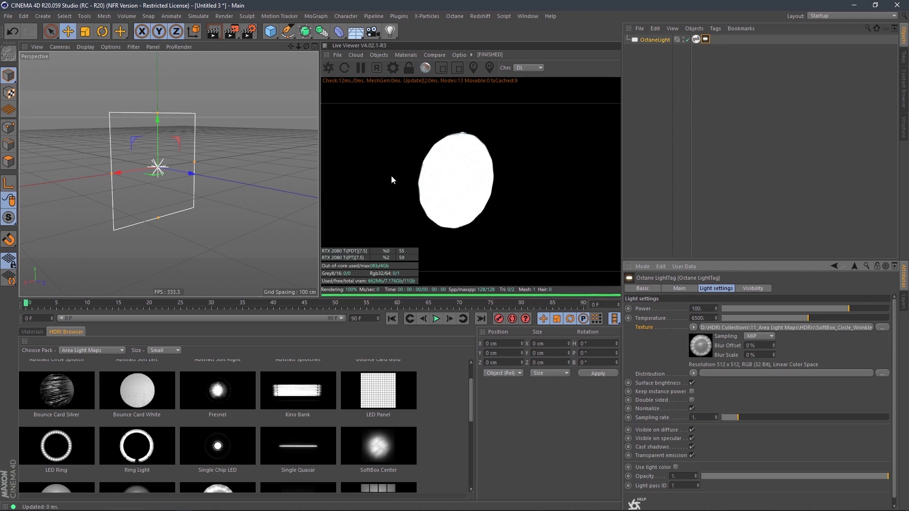
left_click(696, 39)
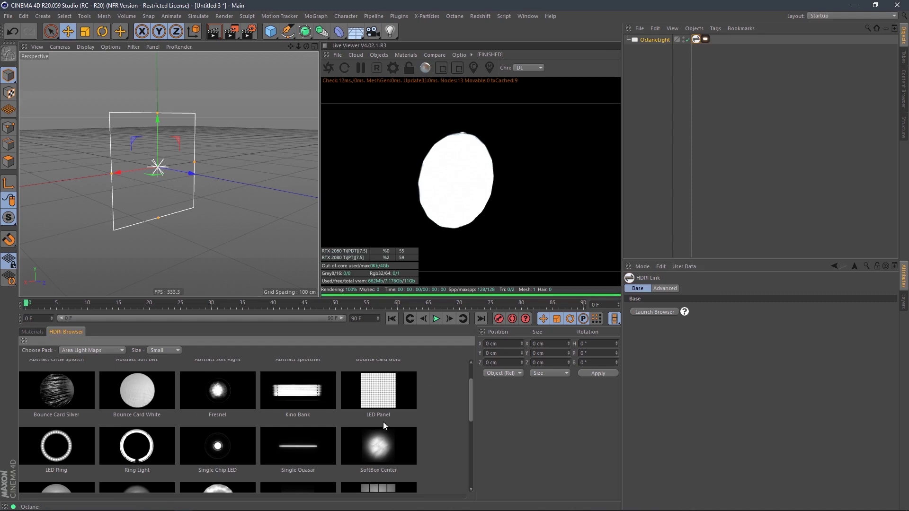
left_click(374, 447)
left_click(298, 446)
left_click(171, 451)
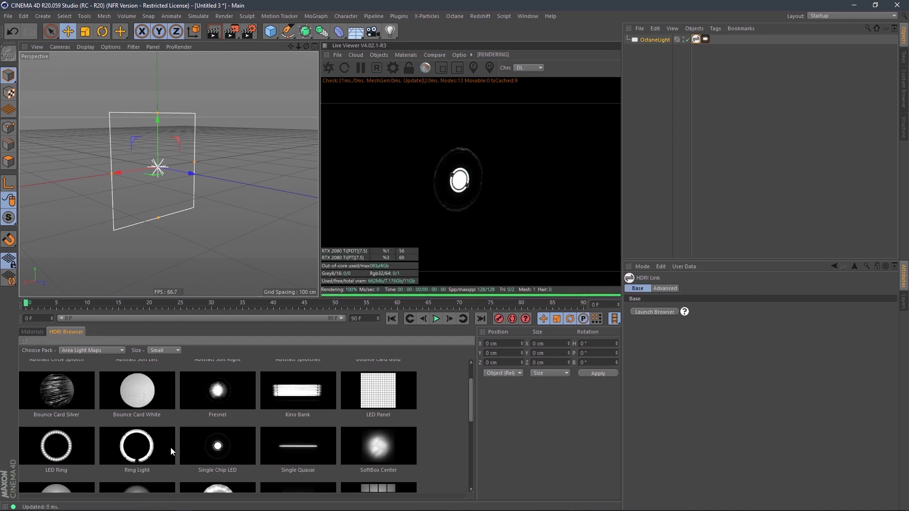
left_click(400, 440)
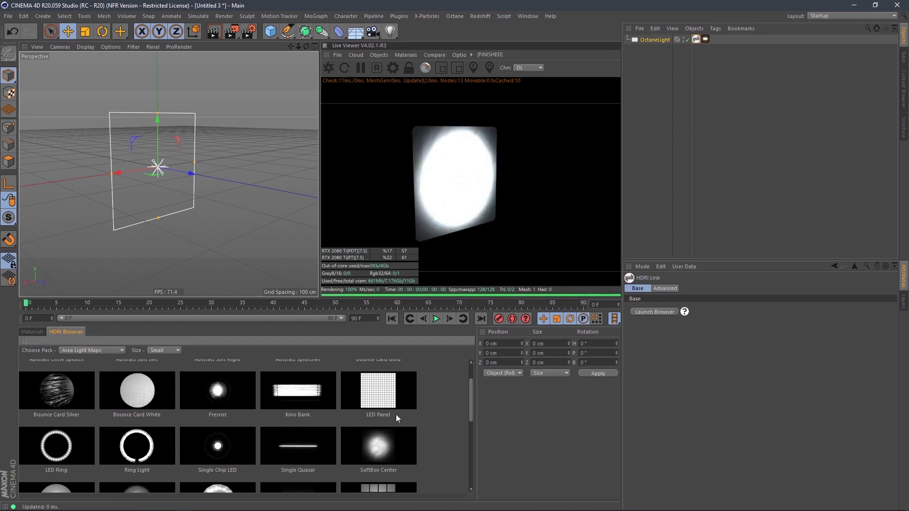
- Set the Color Profile of the light texture's Bitmap shader to Linear
left_click(706, 40)
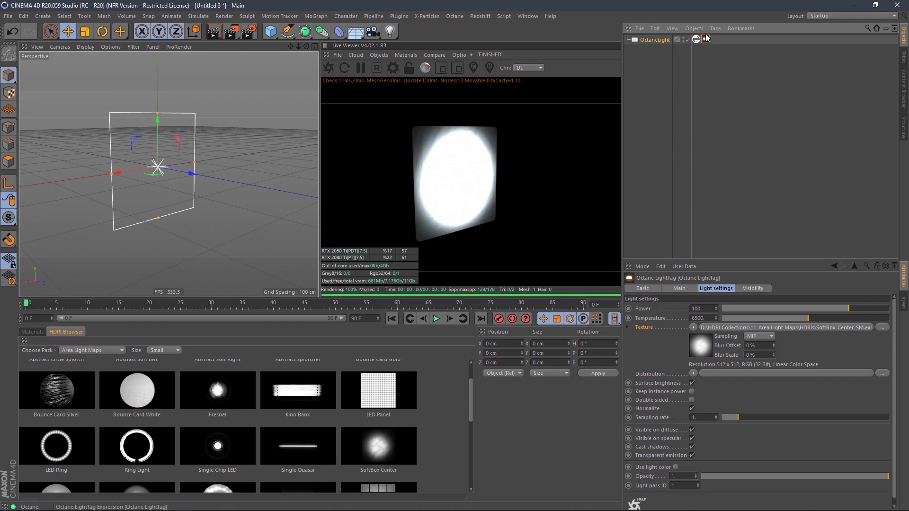
left_click(704, 350)
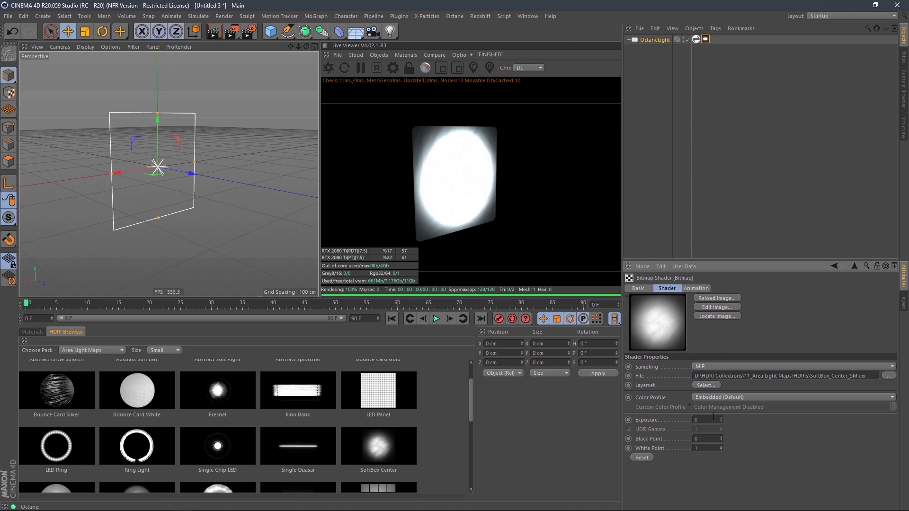
left_click(716, 400)
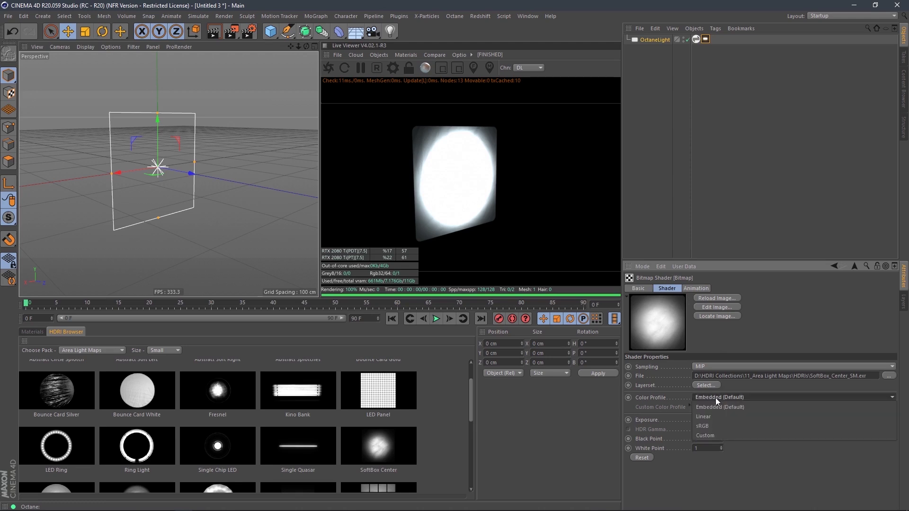
left_click(716, 416)
- Lower the Octane light tag's Power to about 7.99 and set its Temperature to about 7099
left_click(706, 41)
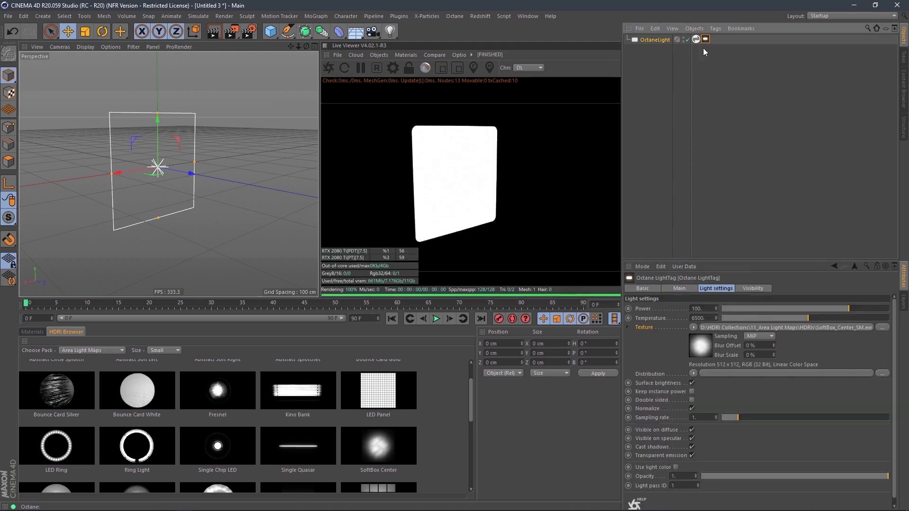
left_click_drag(842, 310, 812, 311)
left_click_drag(836, 311, 816, 314)
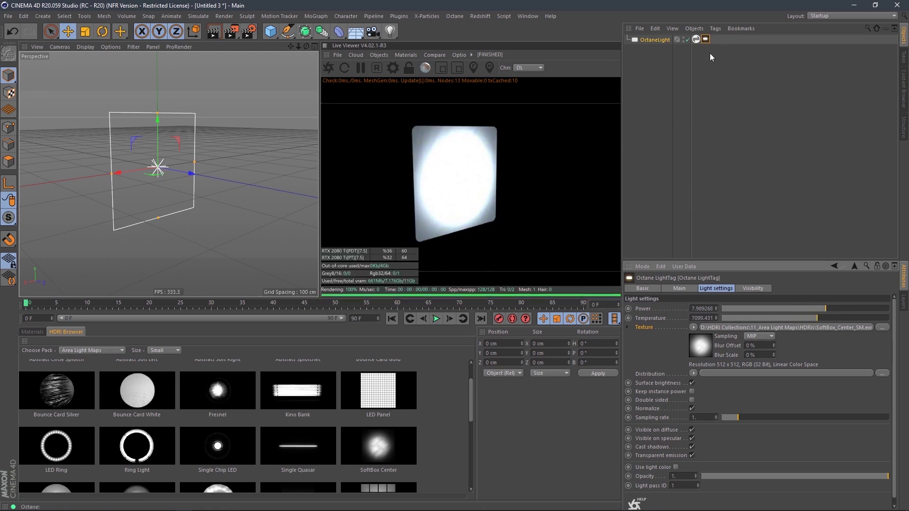
- Try Ring Light, Single Quasar, SoftBox Center and LED Panel on the Octane light, ending on the Kino Bank map
double_click(121, 440)
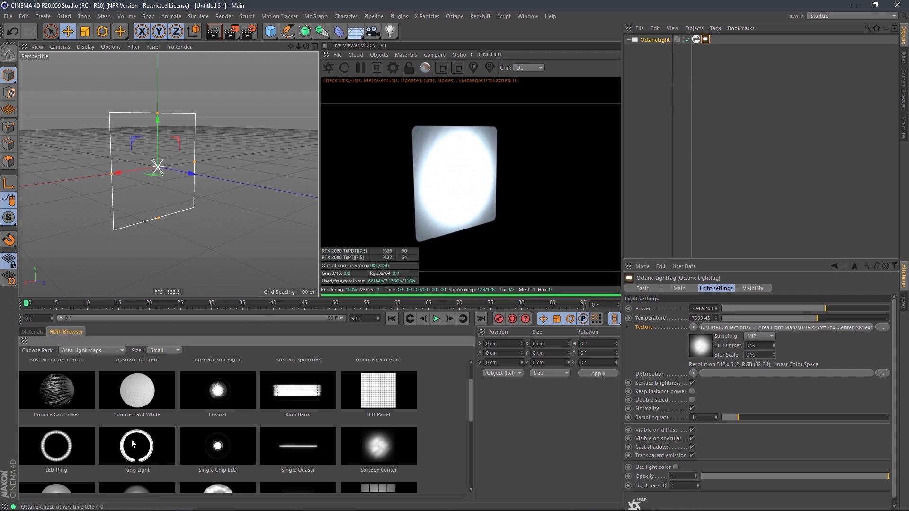
double_click(320, 442)
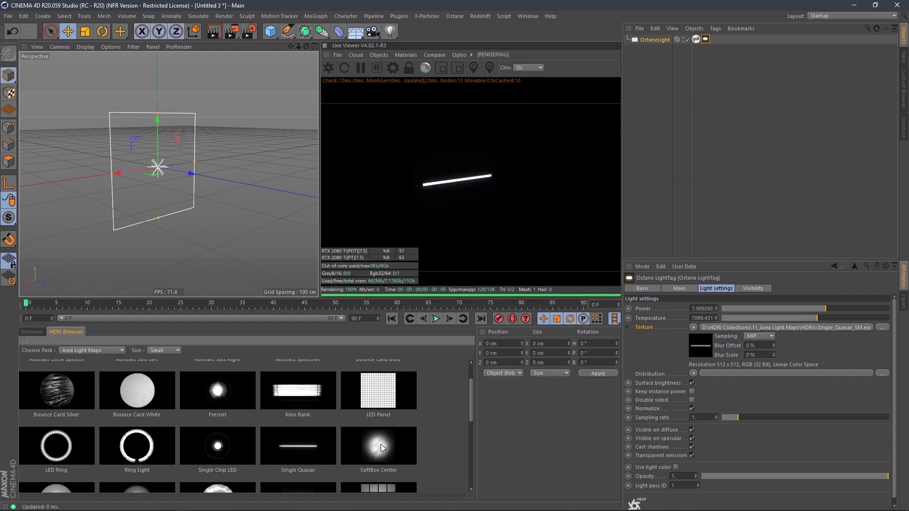
double_click(381, 447)
double_click(383, 403)
double_click(316, 404)
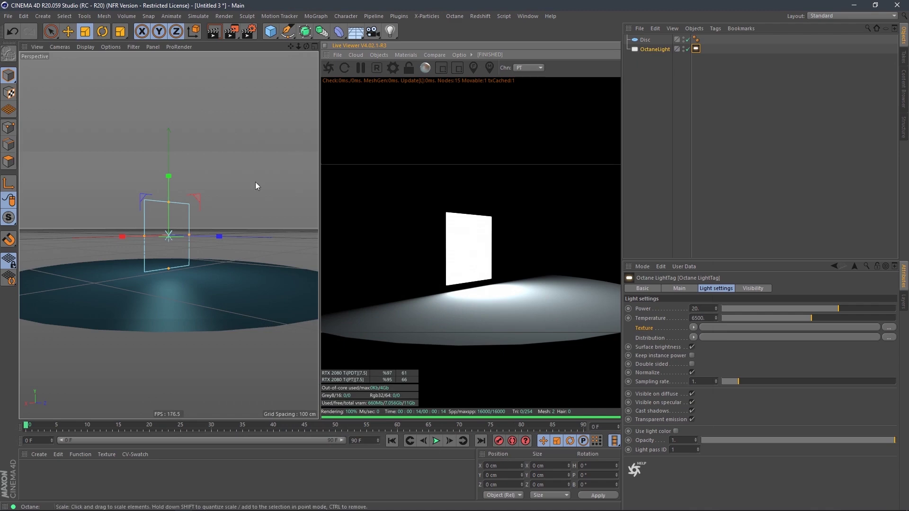
- In the scene with the disc, assign an Octane Multiply shader to the light tag's Texture and open it
left_click_drag(228, 243, 203, 256, "alt")
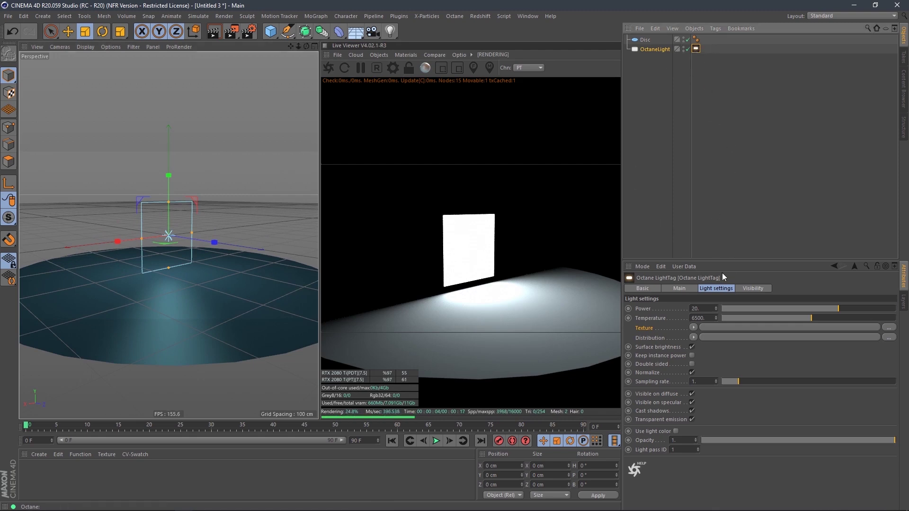
left_click(694, 327)
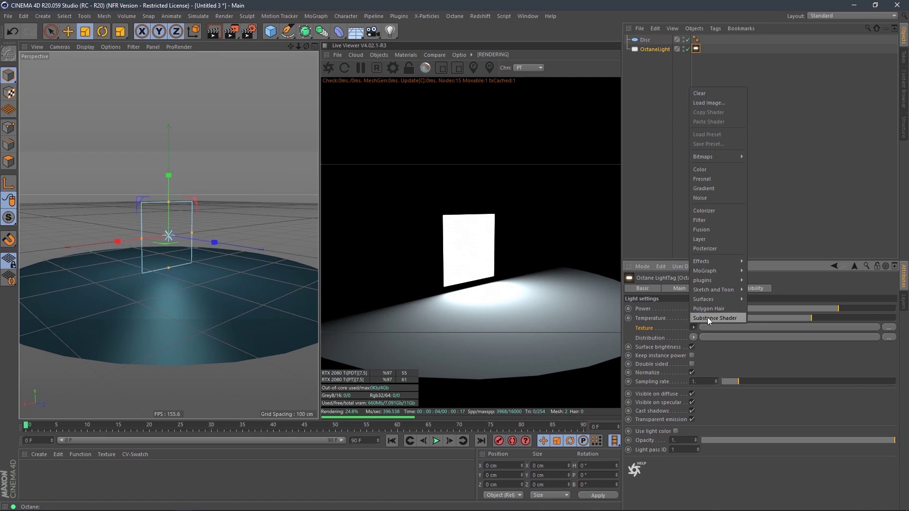
mouse_move(718, 280)
mouse_move(757, 277)
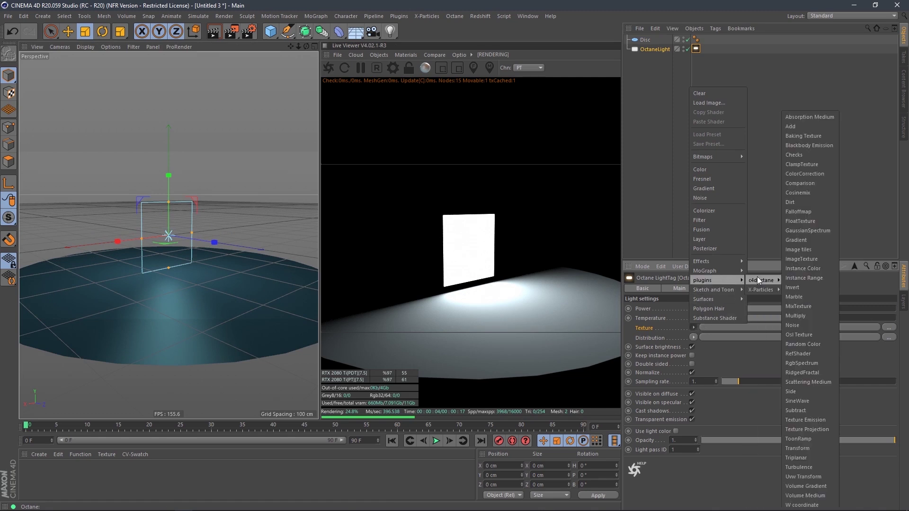
left_click(810, 314)
left_click(757, 327)
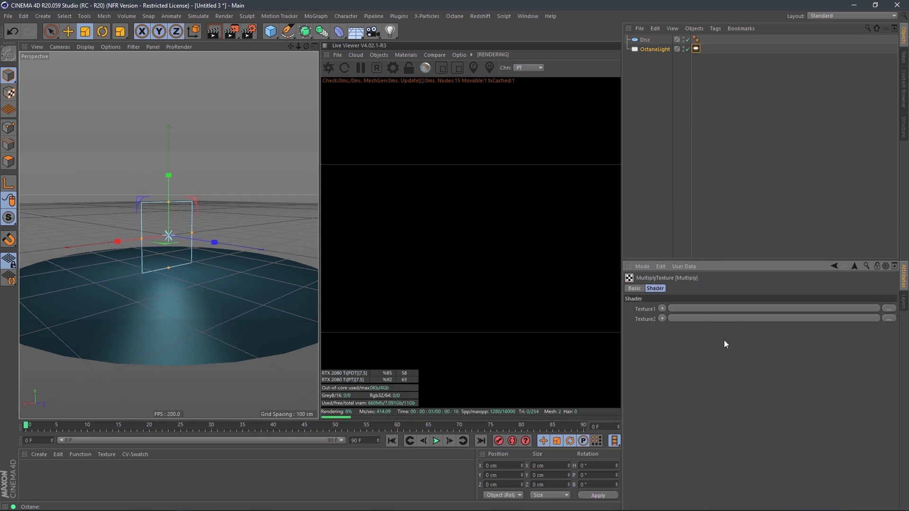
- Load an Octane ImageTexture into Texture2 of the Multiply shader
left_click(662, 319)
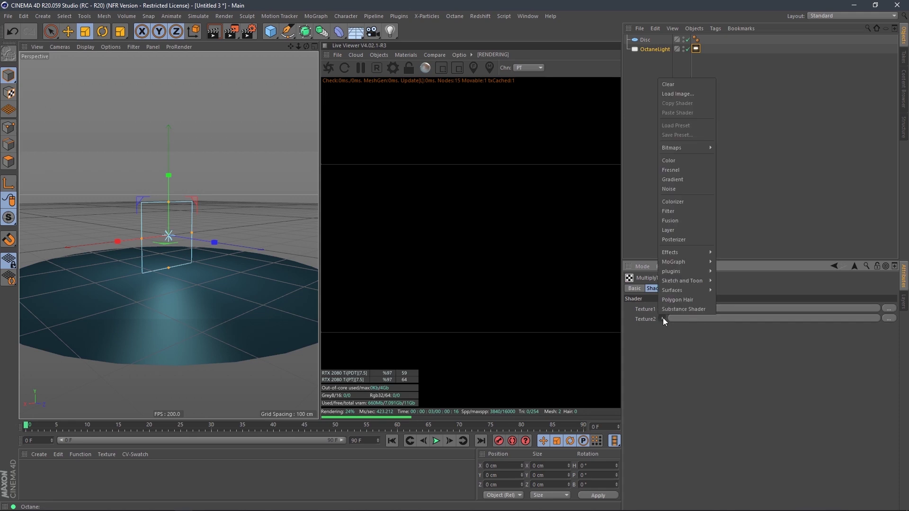
mouse_move(694, 271)
mouse_move(734, 272)
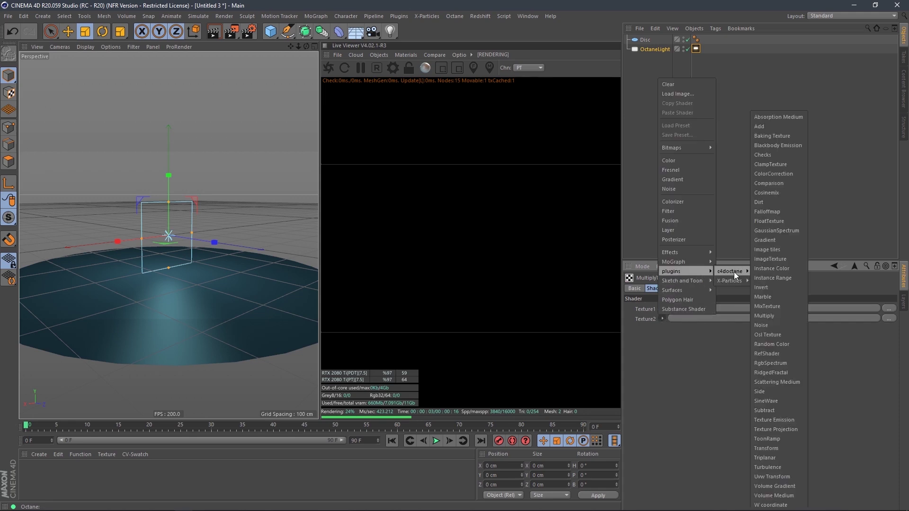
left_click(785, 256)
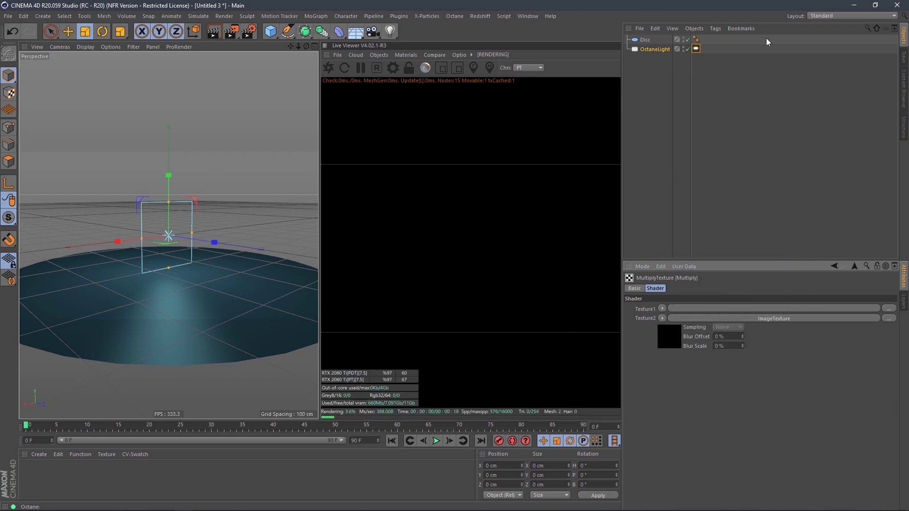
- Add an HDRI Link tag to OctaneLight and close the HDRI Browser
left_click(715, 29)
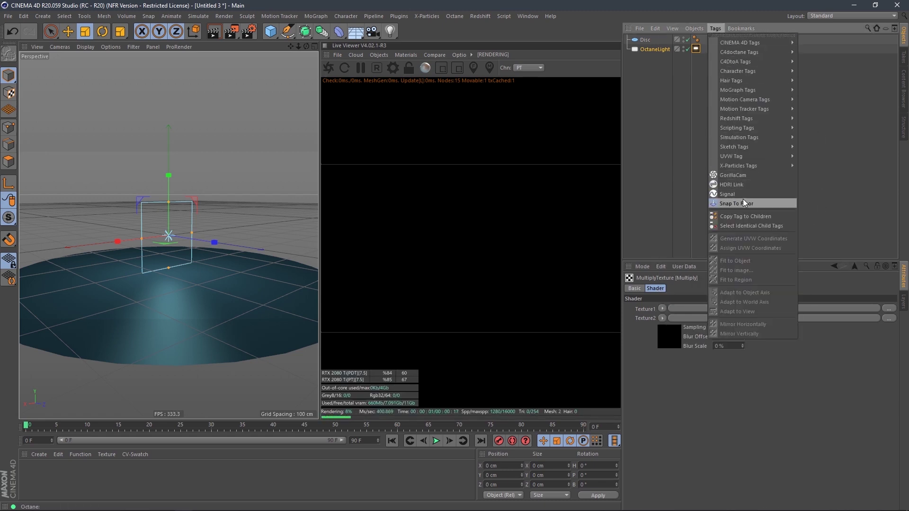
left_click(745, 185)
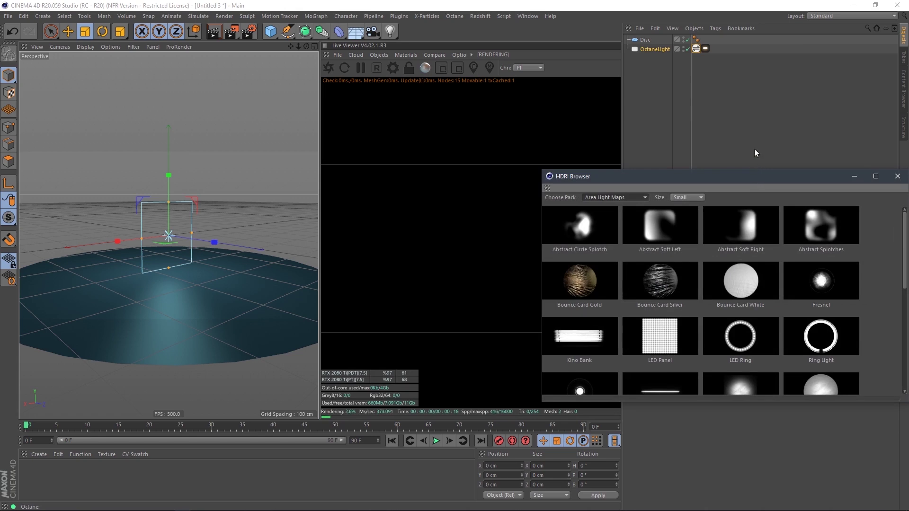
left_click(897, 176)
- Open the Multiply shader's ImageTexture and link its File to the HDRI Link tag, using the SoftBox_Circle_Wrinkled_SM.exr map
left_click(706, 48)
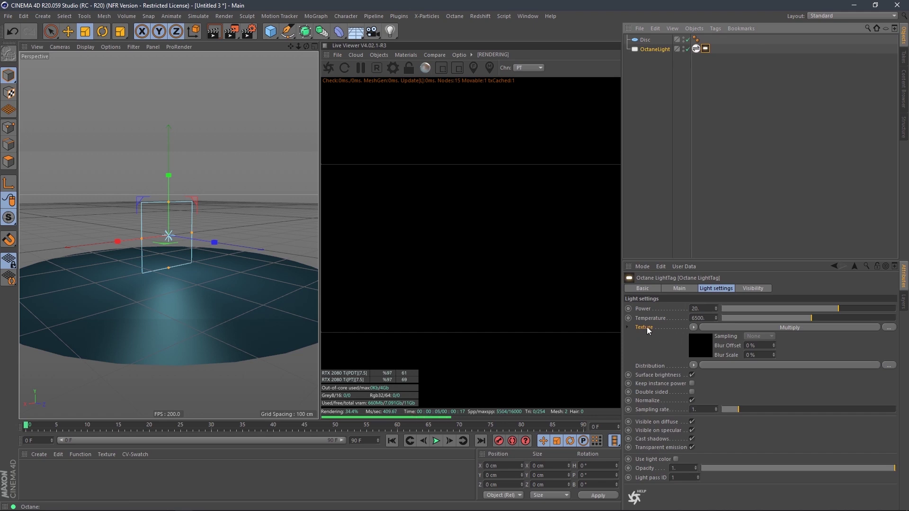
left_click(695, 346)
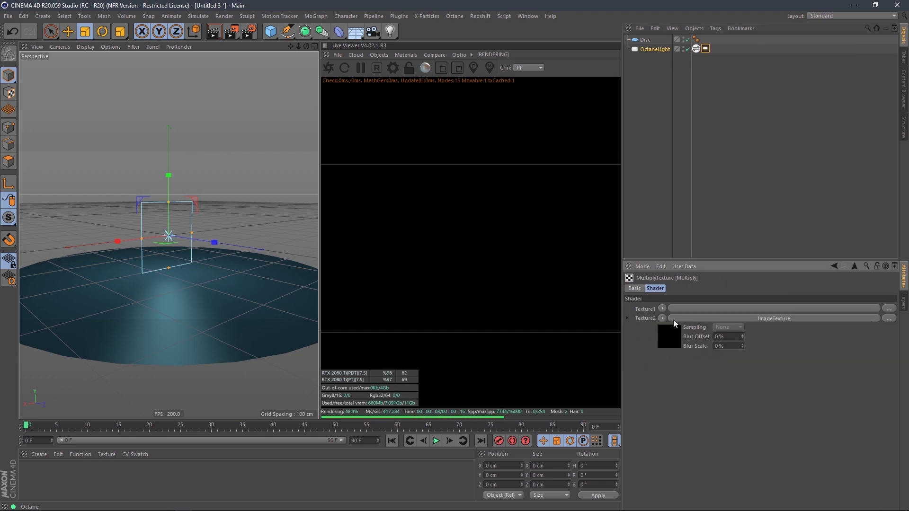
left_click(672, 337)
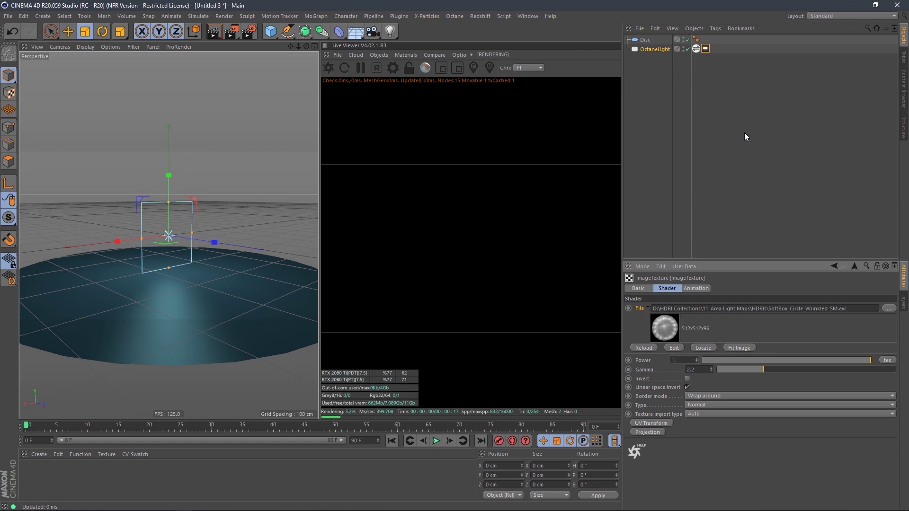
- Return to the light tag's Multiply shader and load a Color shader into Texture1
left_click(855, 266)
left_click(855, 267)
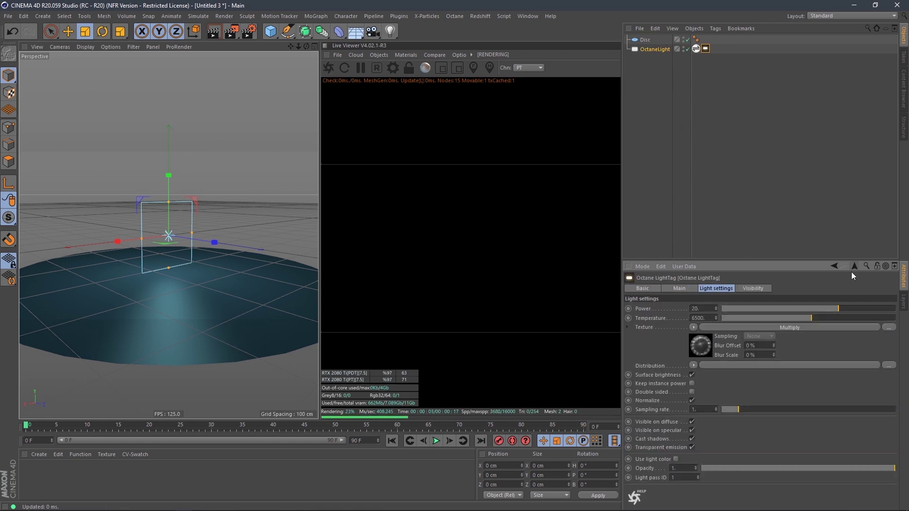
left_click(707, 341)
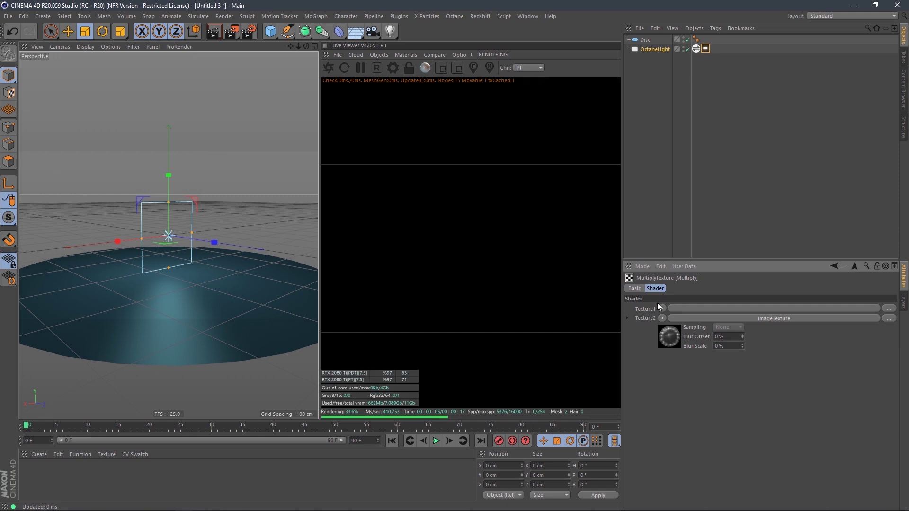
left_click(663, 308)
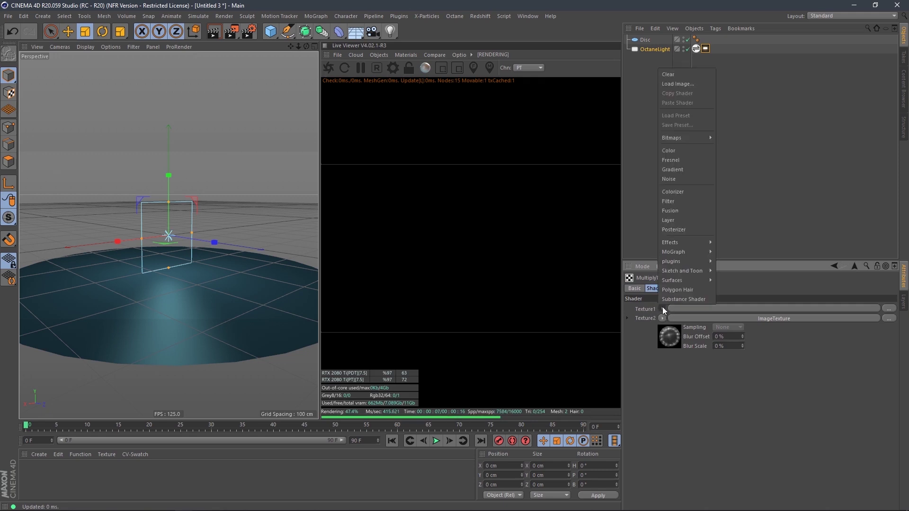
left_click(684, 152)
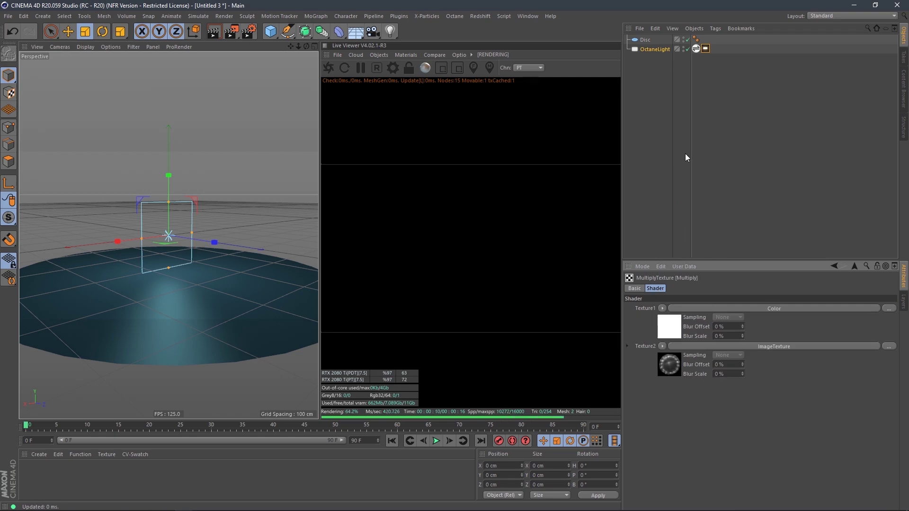
- Set the Color shader to light green with hue 126°, saturation 47% and value 100%
left_click(748, 308)
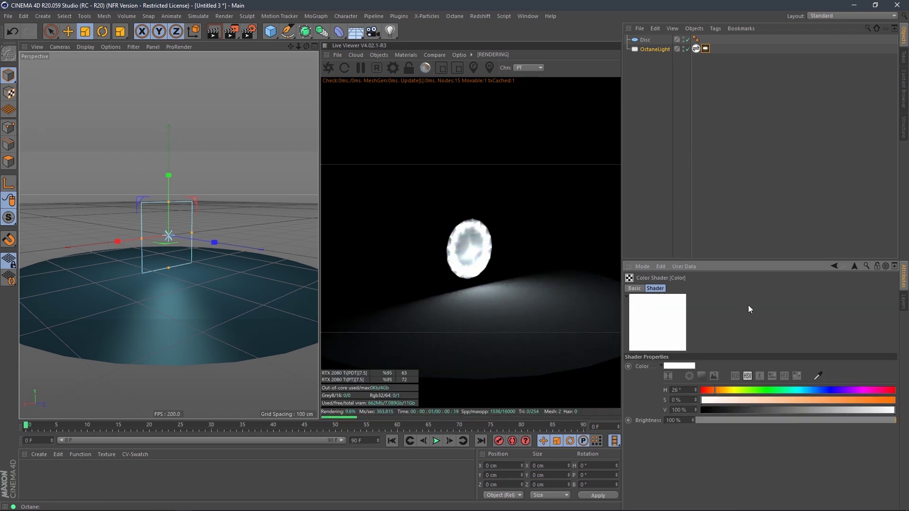
left_click(739, 400)
left_click_drag(758, 389, 868, 384)
key("ctrl+z")
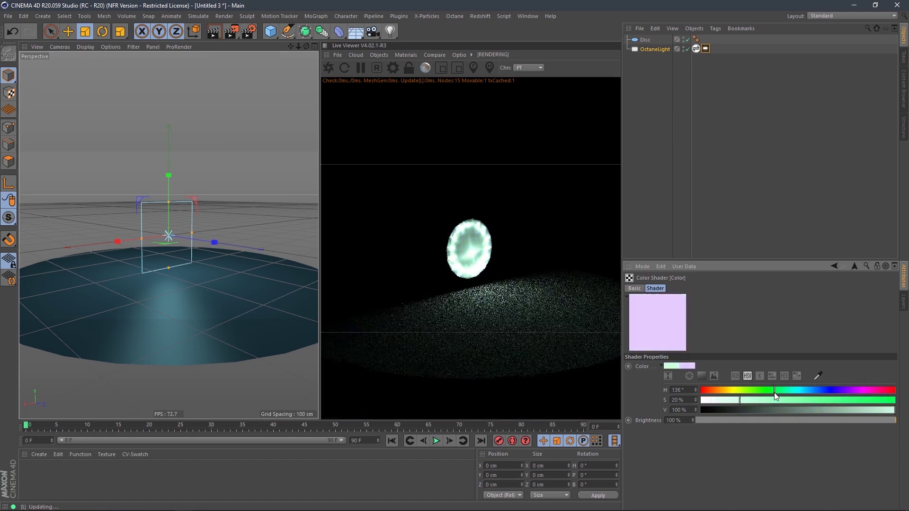
mouse_move(753, 400)
left_mouse_down()
mouse_move(792, 399)
mouse_move(768, 393)
left_mouse_up()
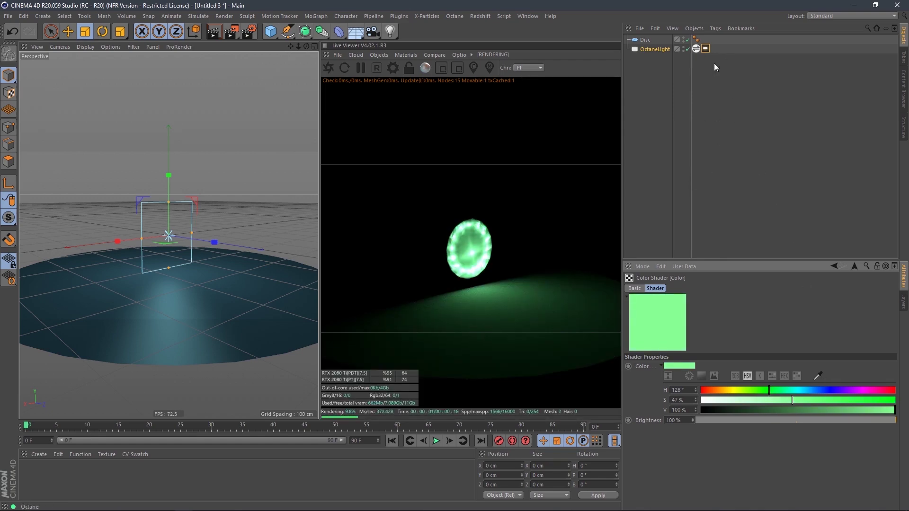
- Set OctaneLight's general Color as the XPresso driver after checking the Multiply shader in its light tag
left_click(705, 49)
left_click(705, 348)
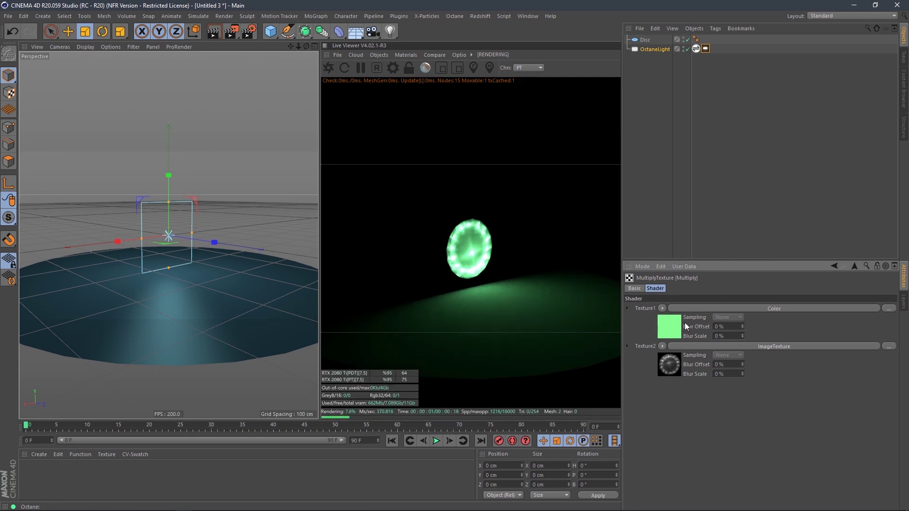
left_click(652, 49)
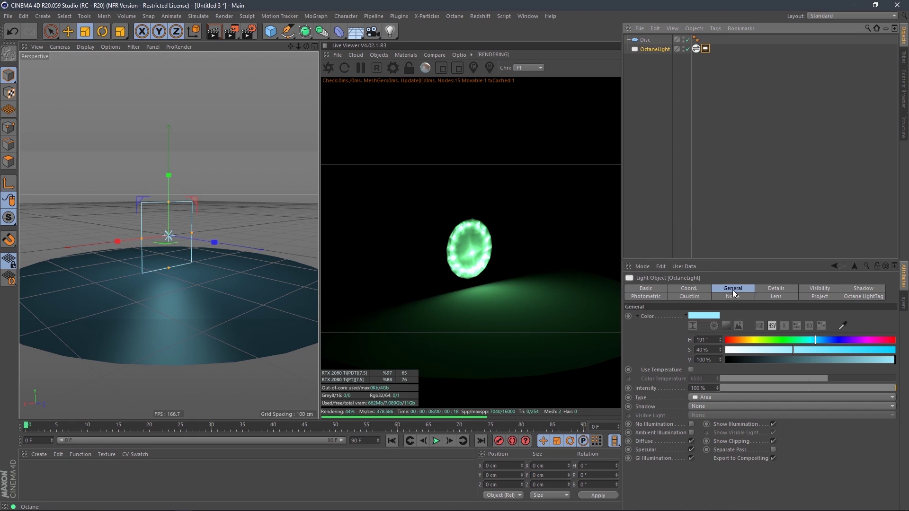
right_click(651, 318)
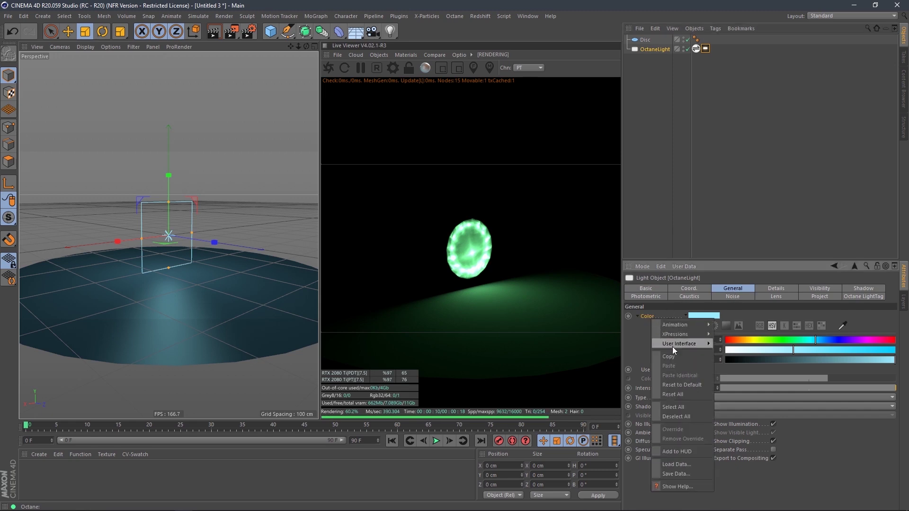
mouse_move(683, 333)
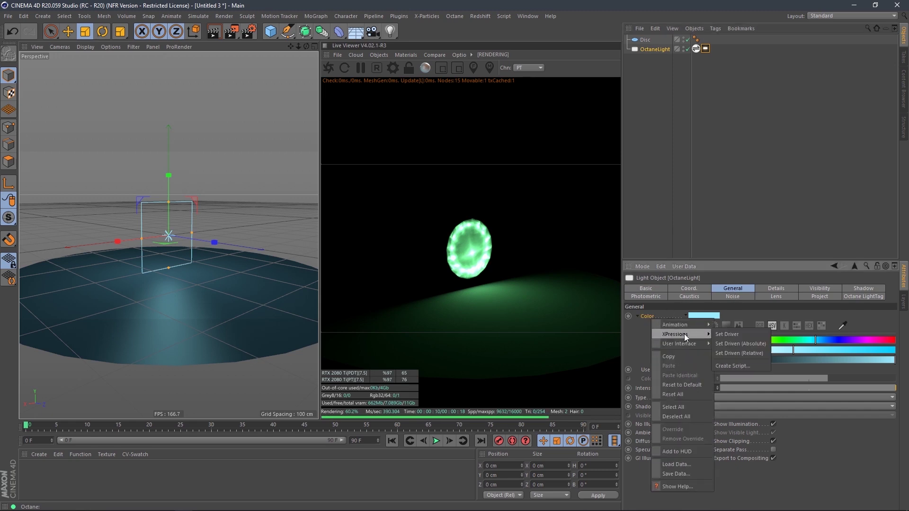
left_click(736, 334)
- Set the color of the Multiply shader's Color shader as Driven (Absolute) by the light's color
left_click(706, 48)
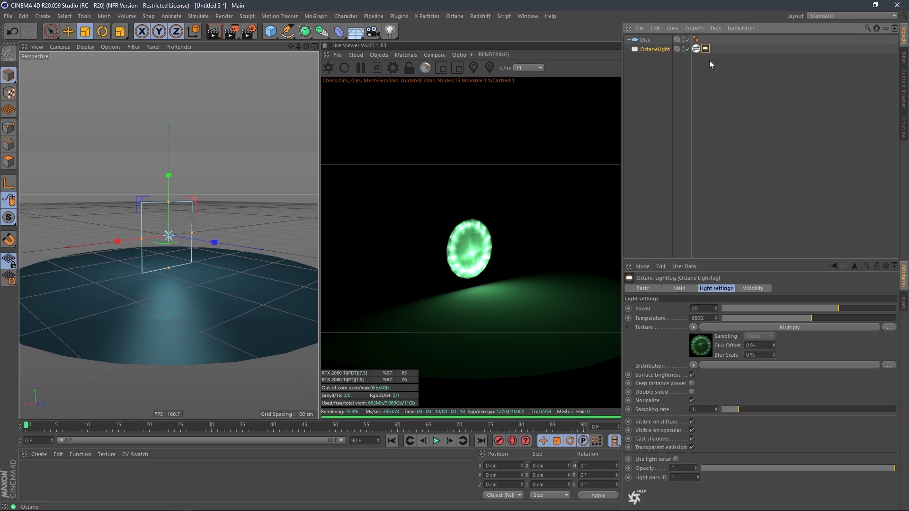
left_click(700, 346)
left_click(670, 330)
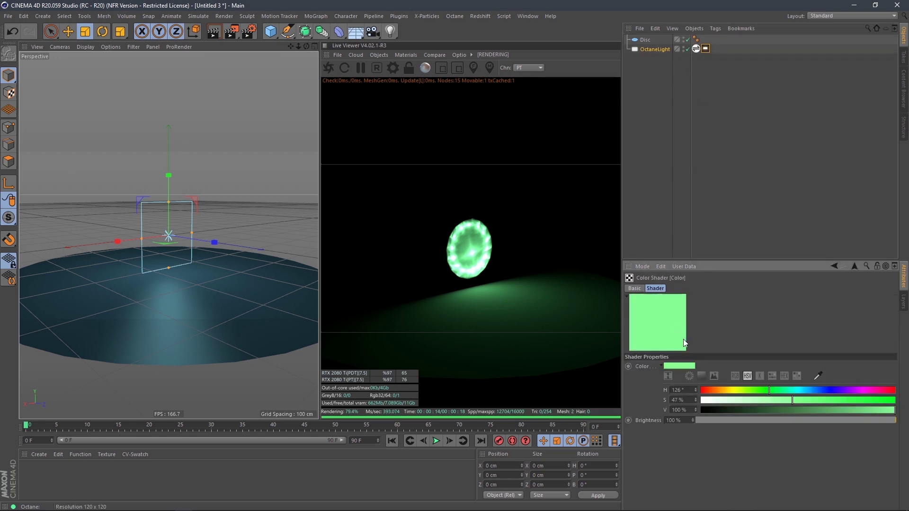
right_click(641, 368)
mouse_move(672, 354)
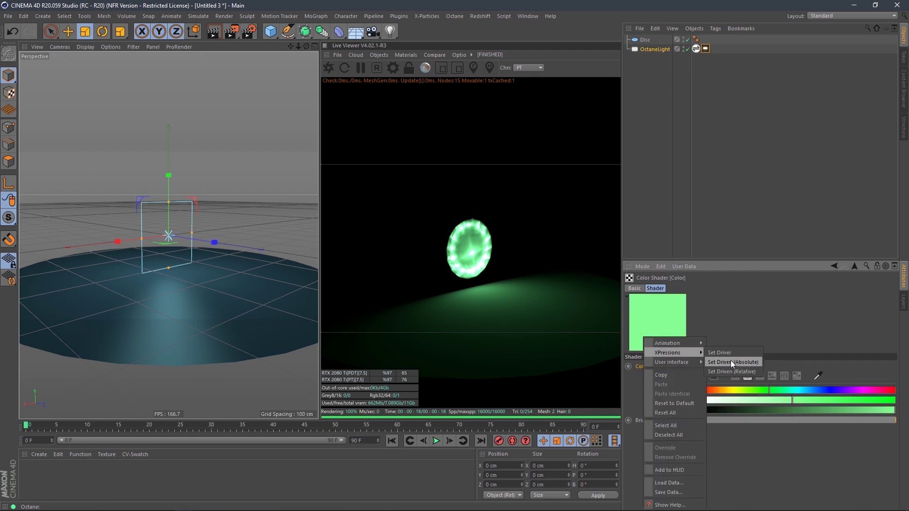
left_click(731, 362)
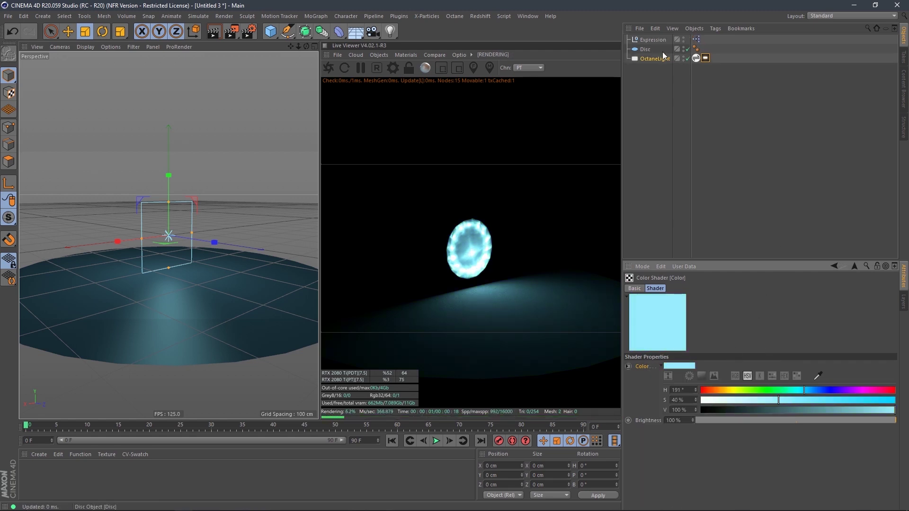
- Try various hues and saturations on OctaneLight's general color, ending on pink with hue 300°, saturation 45% and value 100%
left_click(652, 59)
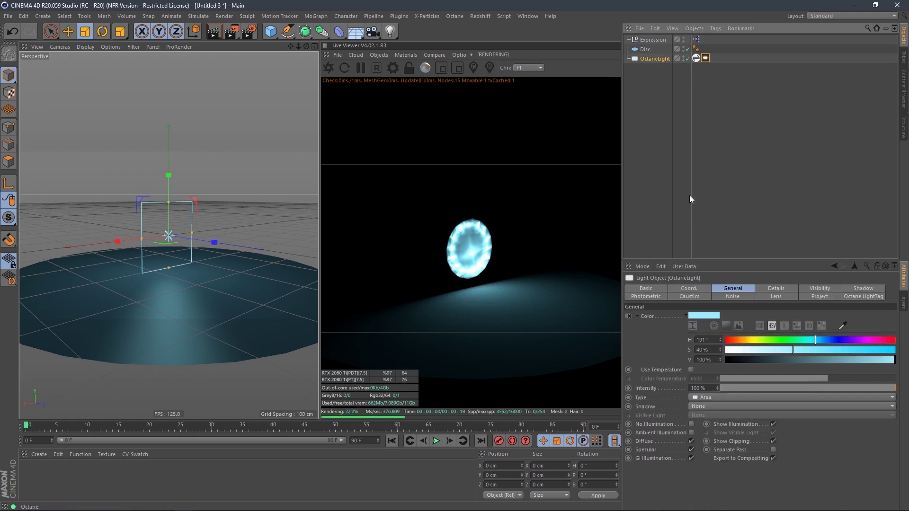
left_click(745, 340)
left_click(761, 350)
left_click(776, 340)
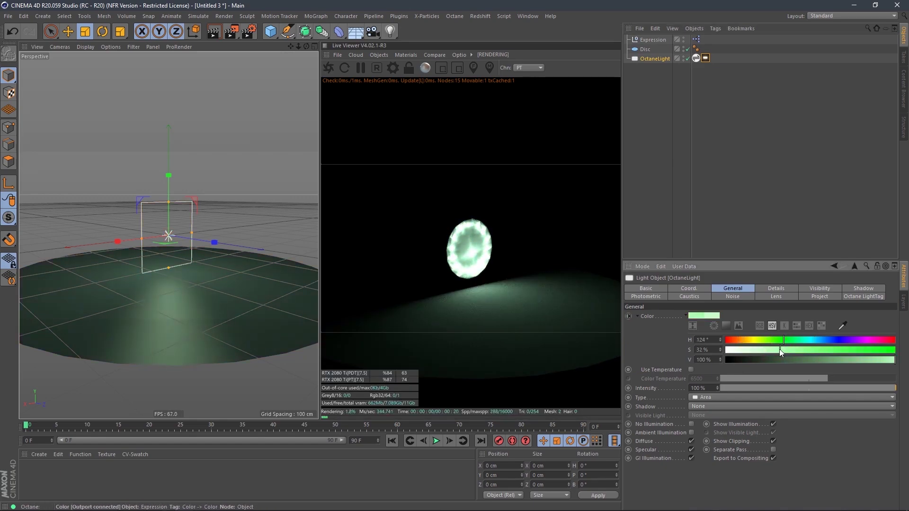
left_click(822, 350)
left_click(834, 340)
left_click(748, 340)
left_click(830, 350)
left_click(835, 340)
left_click(803, 350)
left_click(754, 340)
left_click(743, 350)
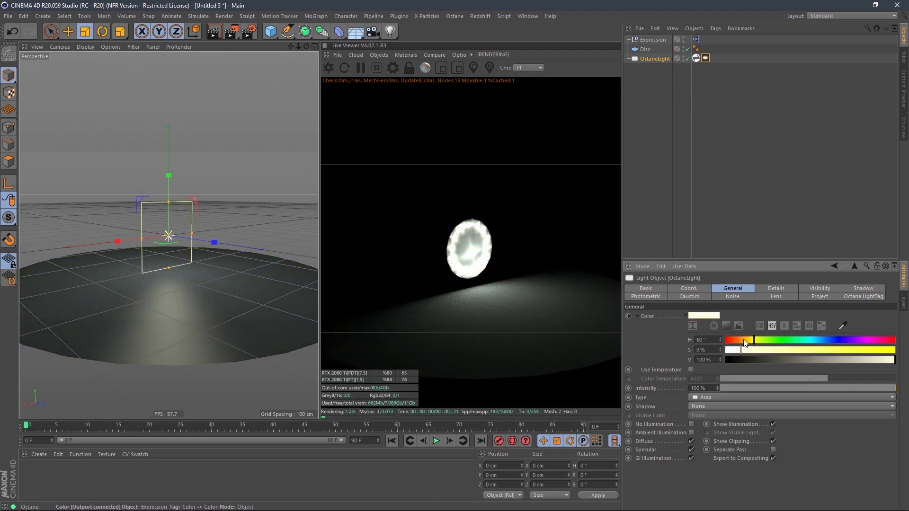
left_click(789, 340)
left_click(769, 350)
left_click(739, 350)
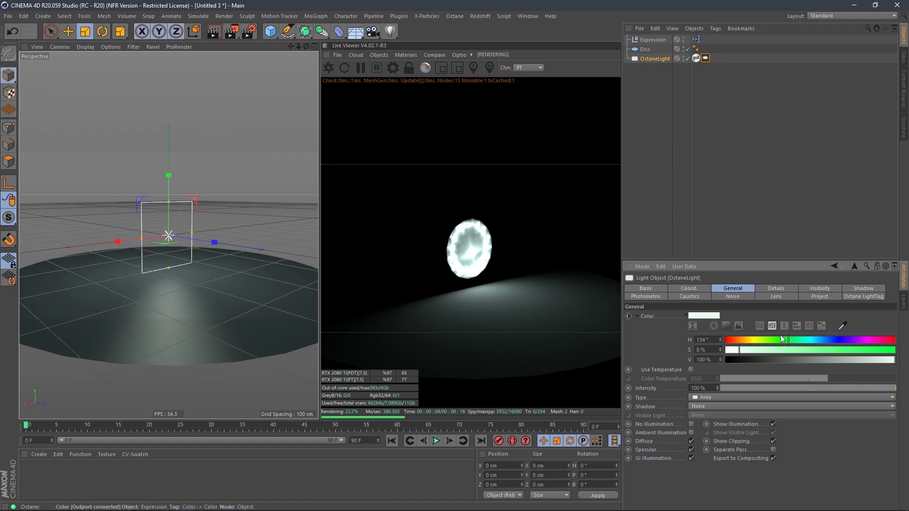
left_click_drag(759, 343, 778, 340)
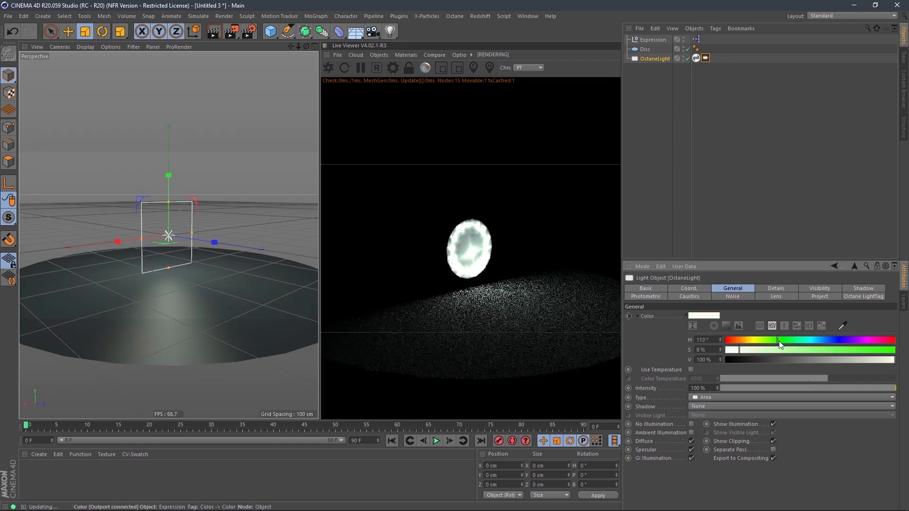
left_click(867, 340)
left_click(802, 350)
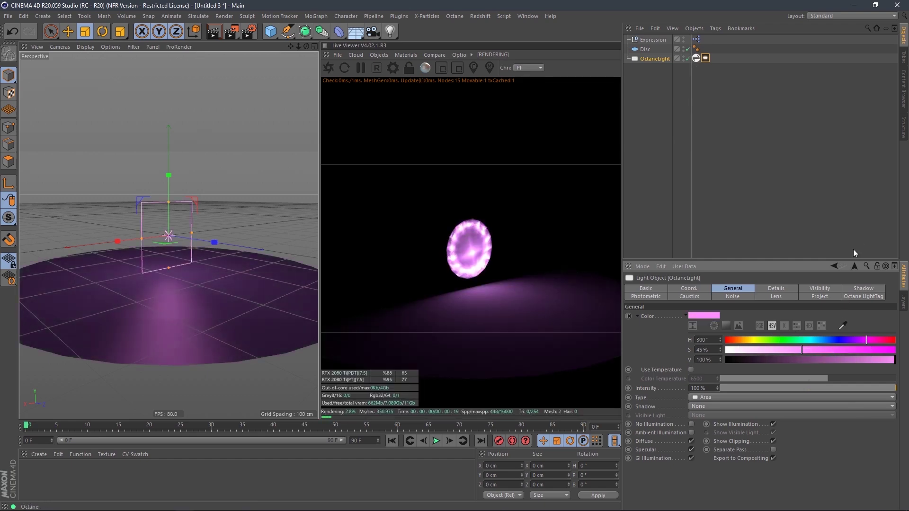
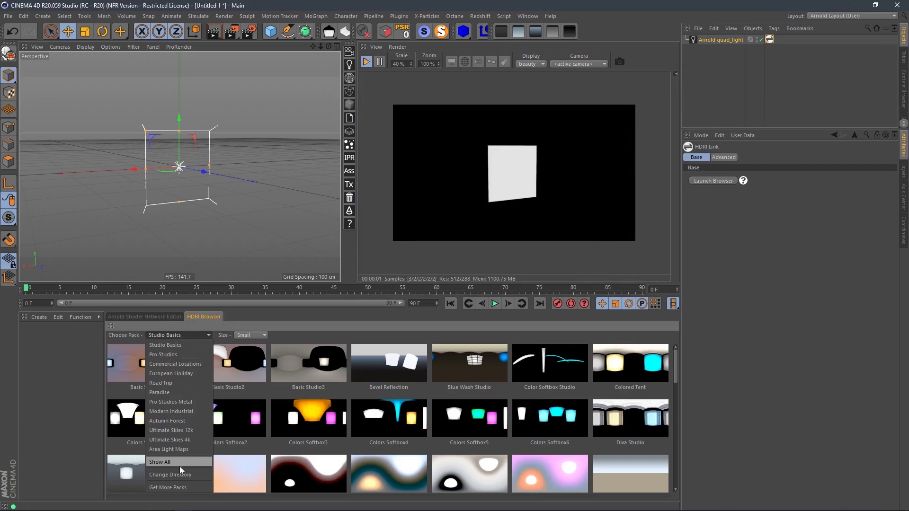
- Choose the Area Light Maps pack and link the Arnold quad_light's Color to its HDRI Link tag
left_click(186, 449)
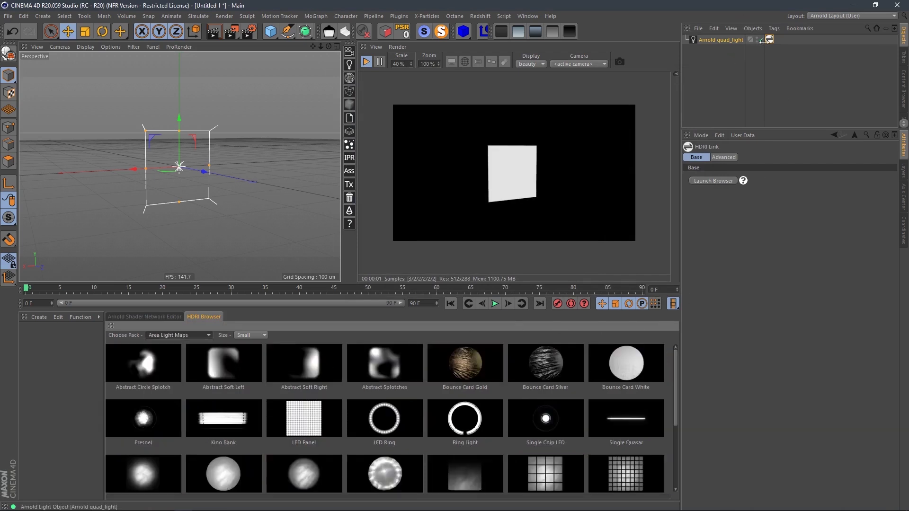
left_click(724, 40)
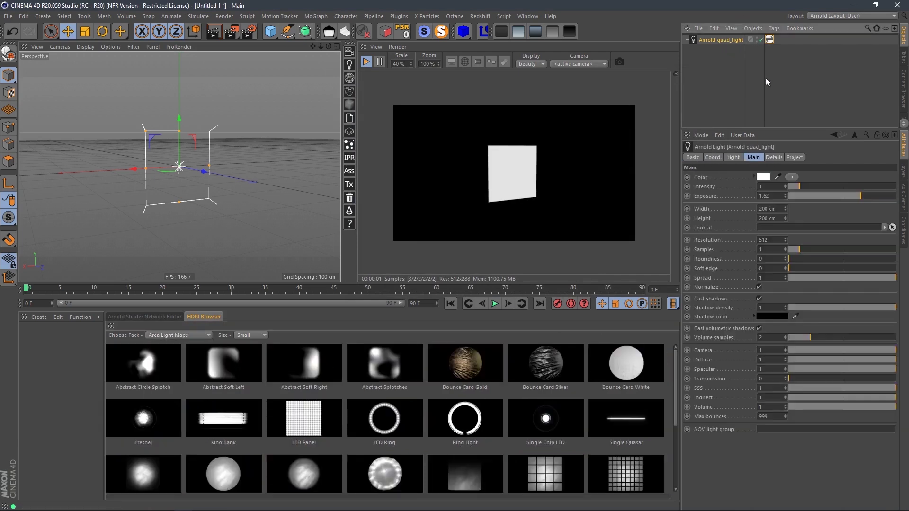
left_click(701, 178)
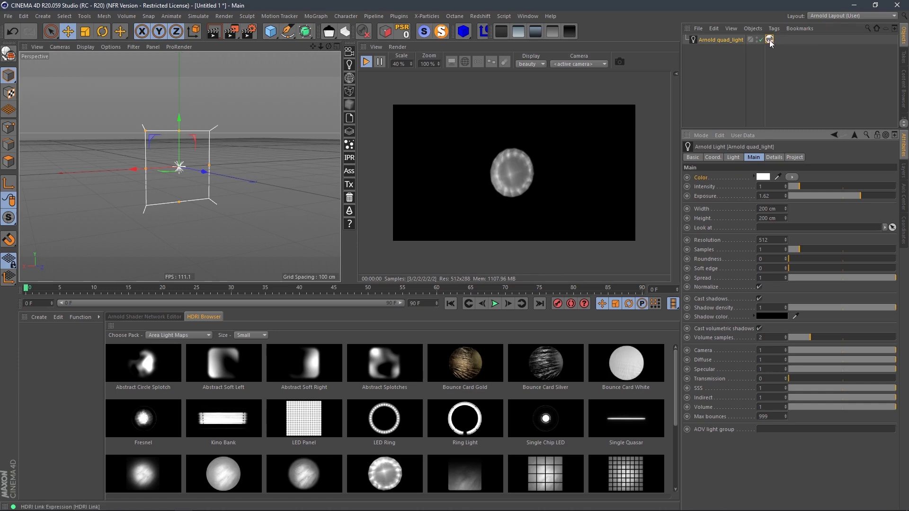
- Try several abstract area light maps on the Arnold quad_light and raise its exposure
left_click(182, 373)
left_click(226, 362)
left_click(374, 364)
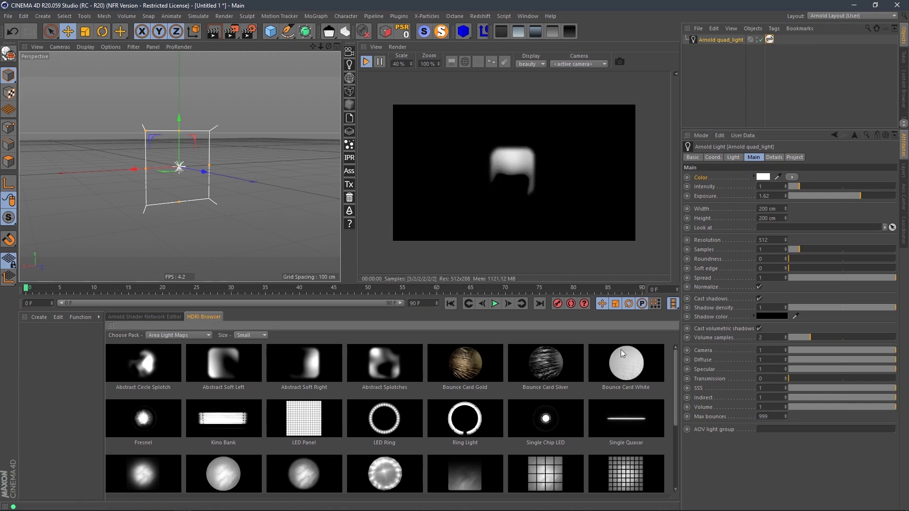
left_click_drag(850, 198, 871, 197)
- Enable color temperature and Blend on the Arnold quad_light, and lower the temperature to a warmer tone
left_click(774, 156)
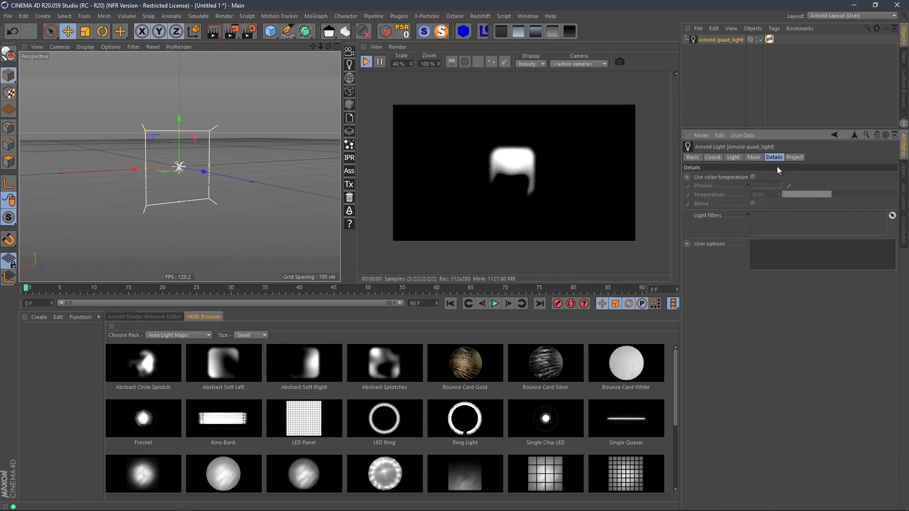
left_click(753, 177)
left_click_drag(832, 195, 824, 194)
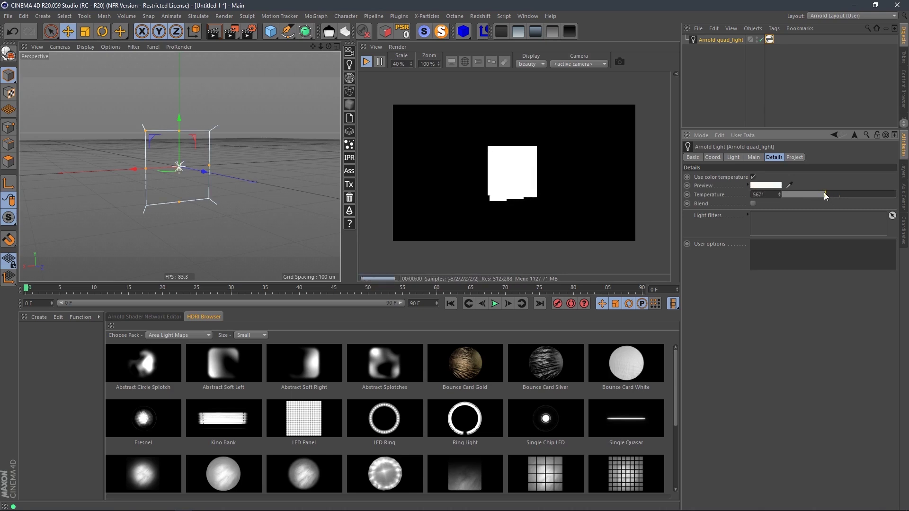
left_click(752, 203)
left_click_drag(823, 195, 788, 195)
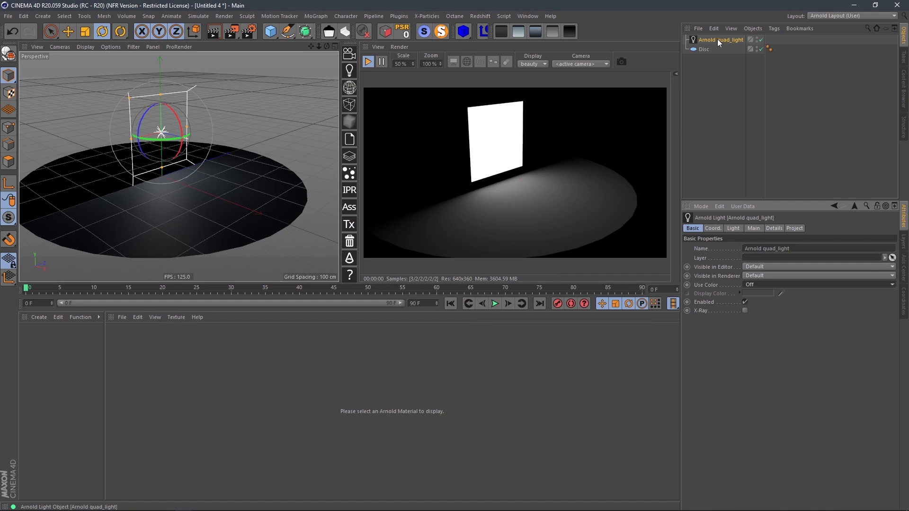
- Add an HDRI Link tag to the Arnold quad_light in the disc scene and move the HDRI Browser aside
left_click(776, 28)
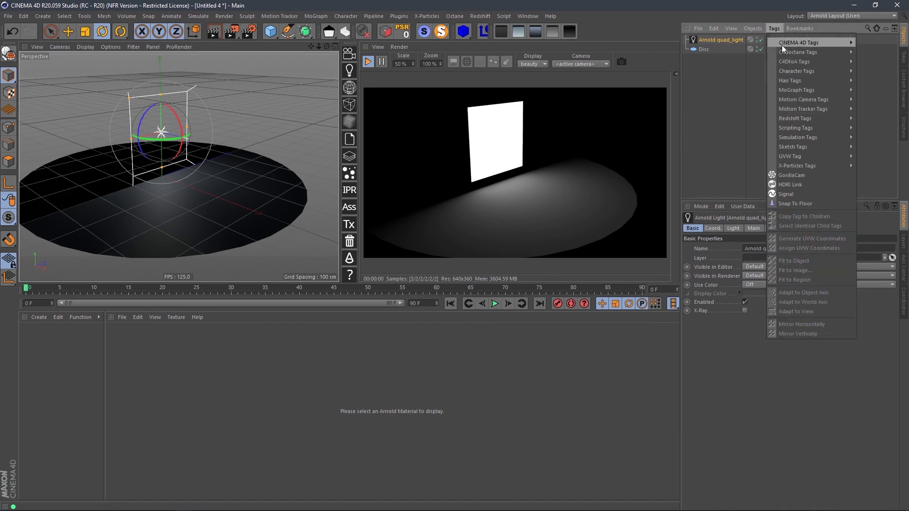
left_click(792, 185)
left_click_drag(719, 176, 406, 226)
- Link the Arnold quad_light's main Color to its HDRI Link tag
left_click(731, 39)
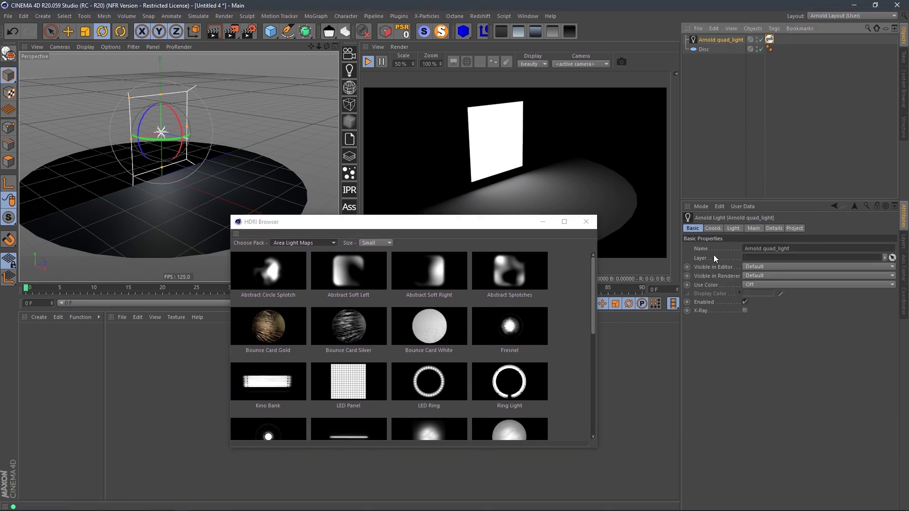
left_click(734, 229)
left_click(753, 228)
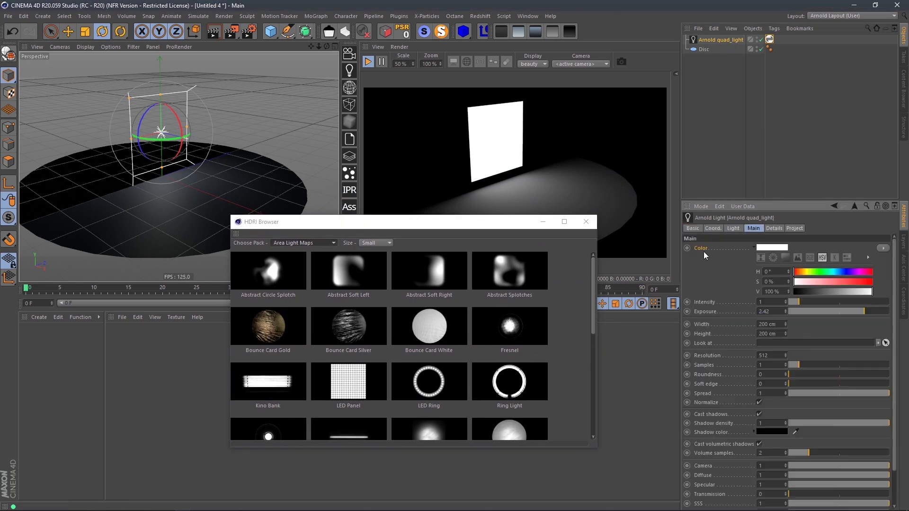
left_click_drag(770, 39, 770, 40)
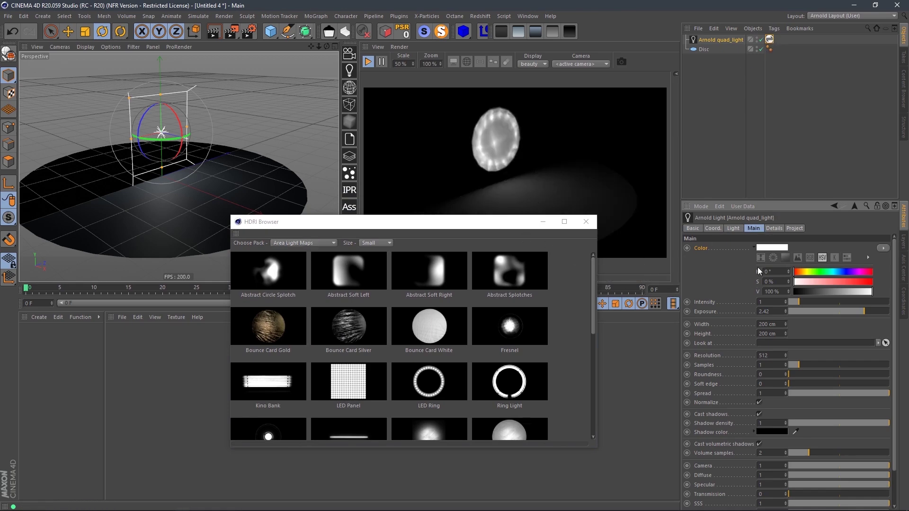
- Enable color temperature on the Arnold quad_light and set the temperature to 5114
left_click(775, 229)
left_click(753, 249)
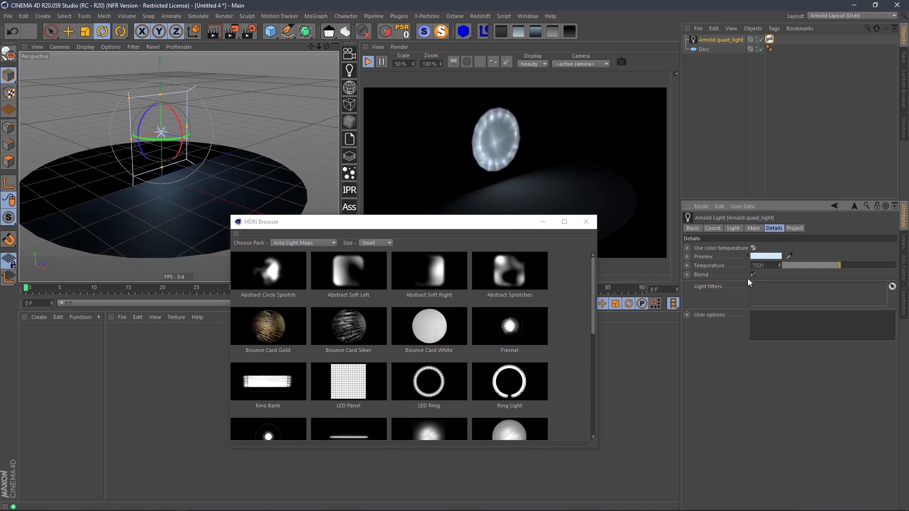
mouse_move(824, 268)
left_mouse_down()
mouse_move(811, 265)
mouse_move(878, 263)
mouse_move(799, 263)
mouse_move(882, 265)
mouse_move(805, 264)
mouse_move(871, 268)
mouse_move(808, 265)
mouse_move(820, 267)
left_mouse_up()
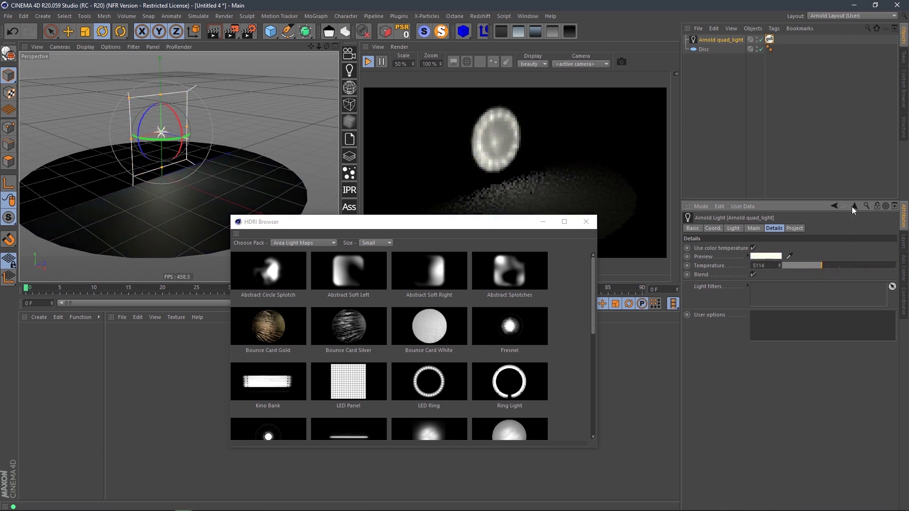
- Try to set the color temperature preview to green with hue 83°, saturation 93% and value 100%
left_click(775, 256)
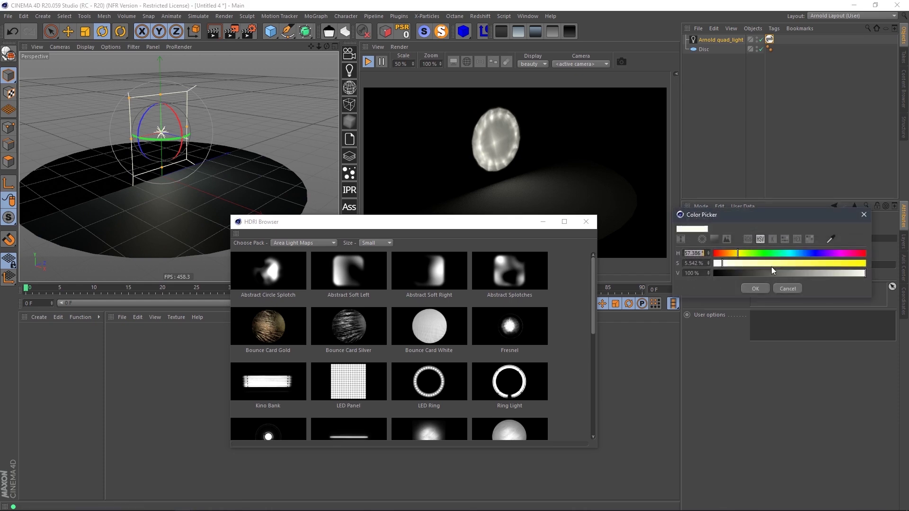
left_click(757, 254)
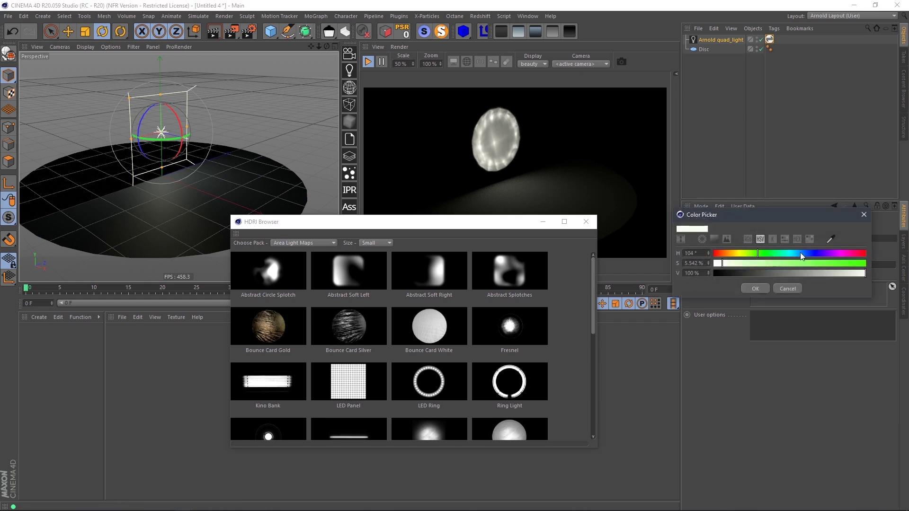
left_click(855, 264)
left_click(752, 253)
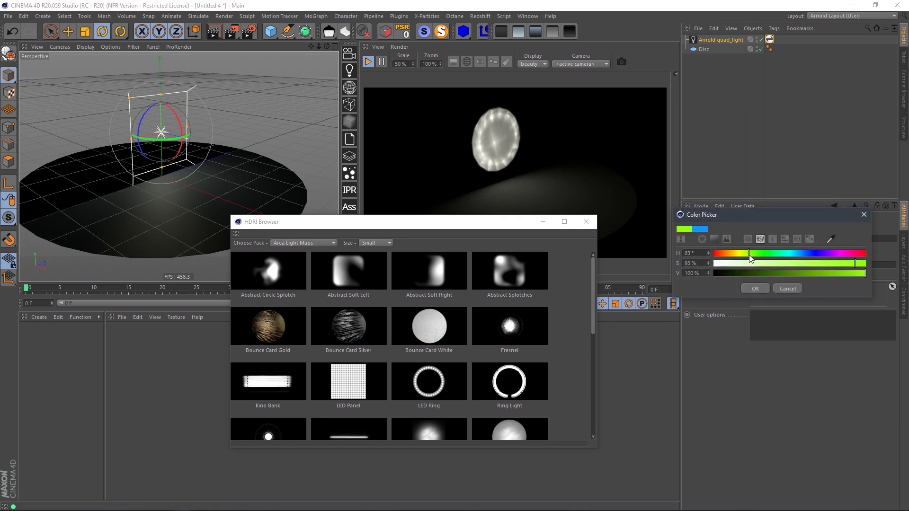
left_click(764, 288)
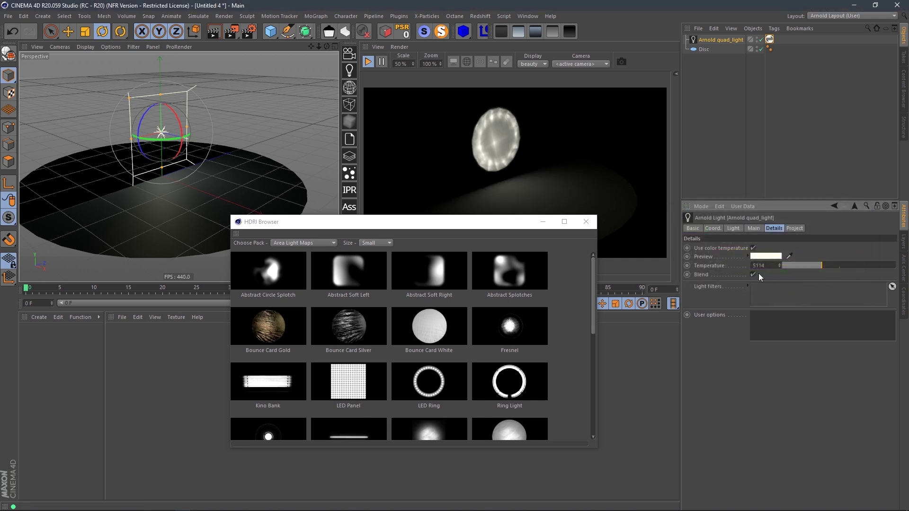
- Turn off Blend and color temperature on the Arnold quad_light, and close the HDRI Browser
left_click(753, 248)
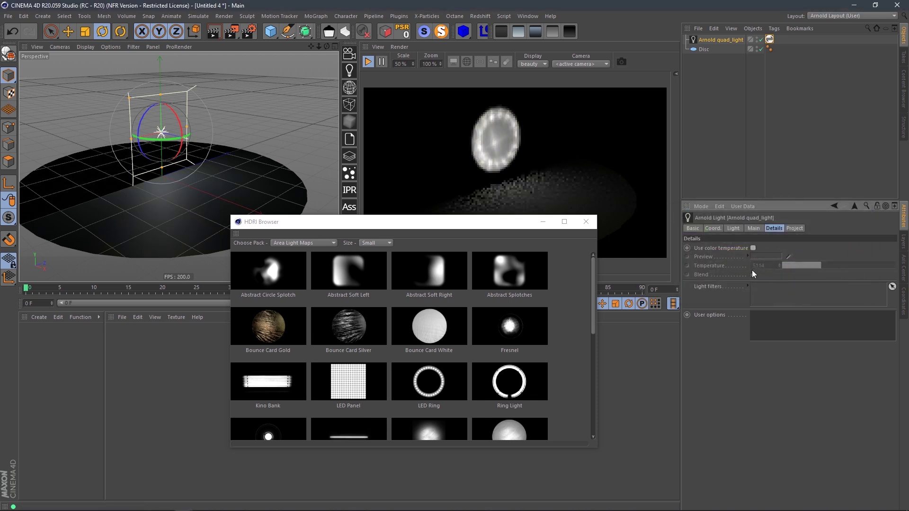
left_click(753, 248)
left_click(753, 275)
left_click(753, 248)
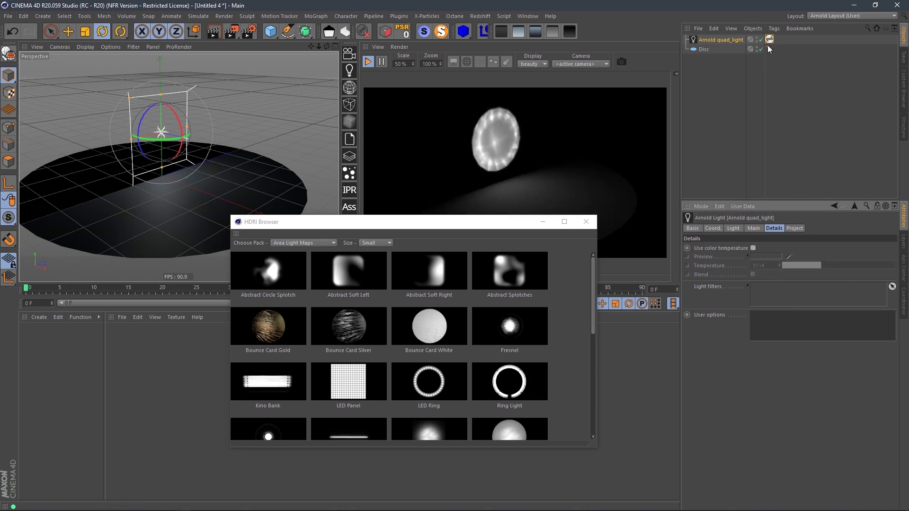
left_click(586, 222)
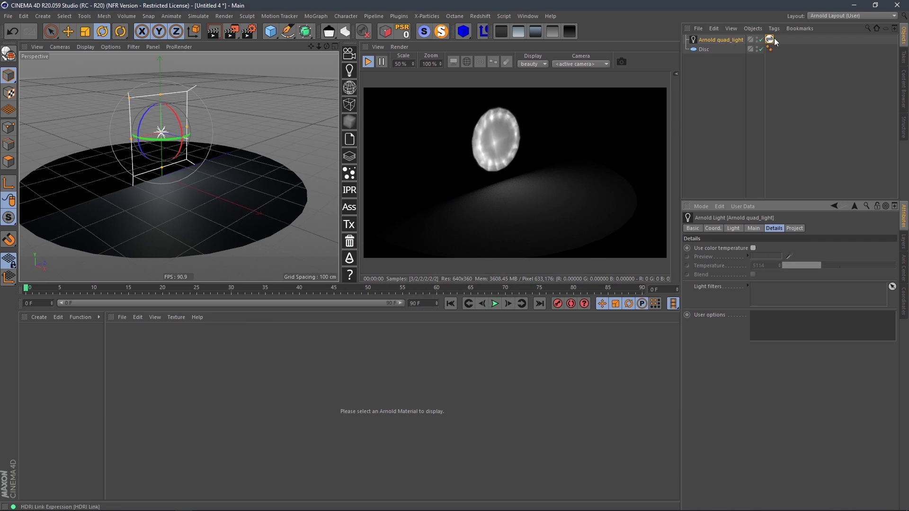
- Create an Arnold image texture material and move its image node toward the middle of the shader graph
left_click(38, 318)
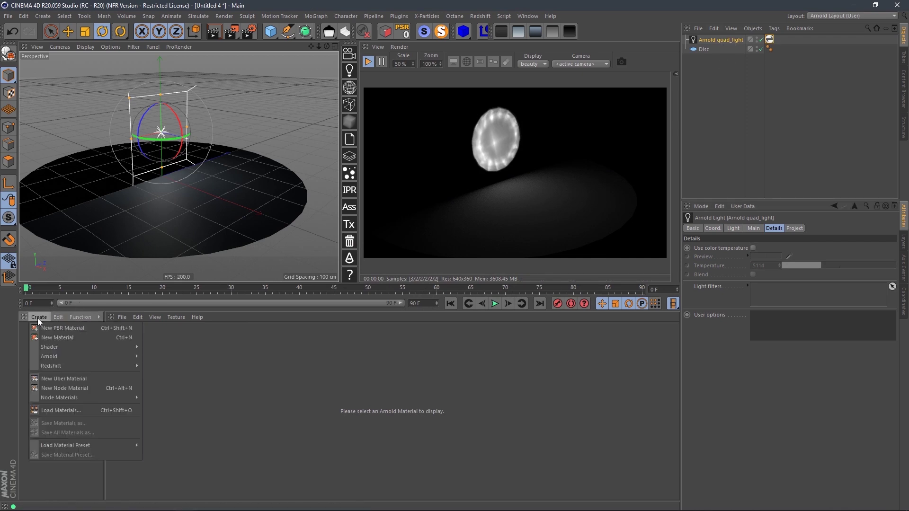
mouse_move(72, 356)
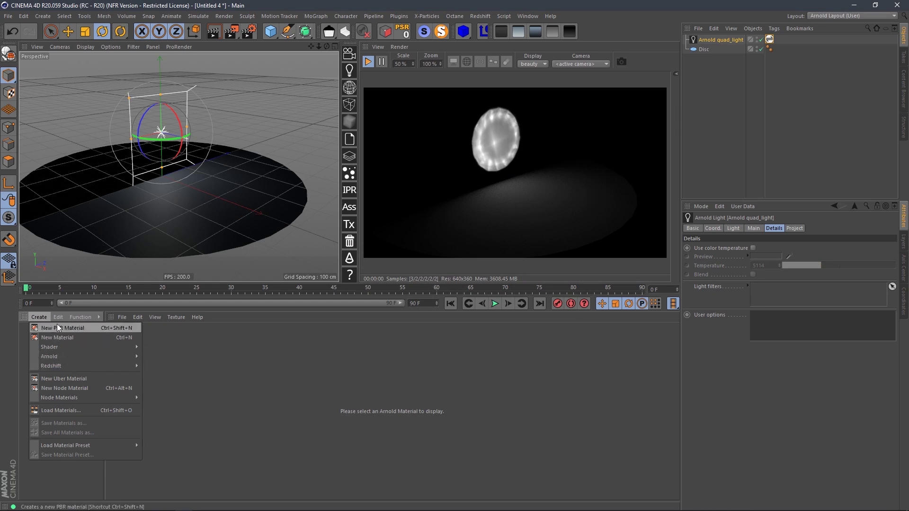
mouse_move(167, 369)
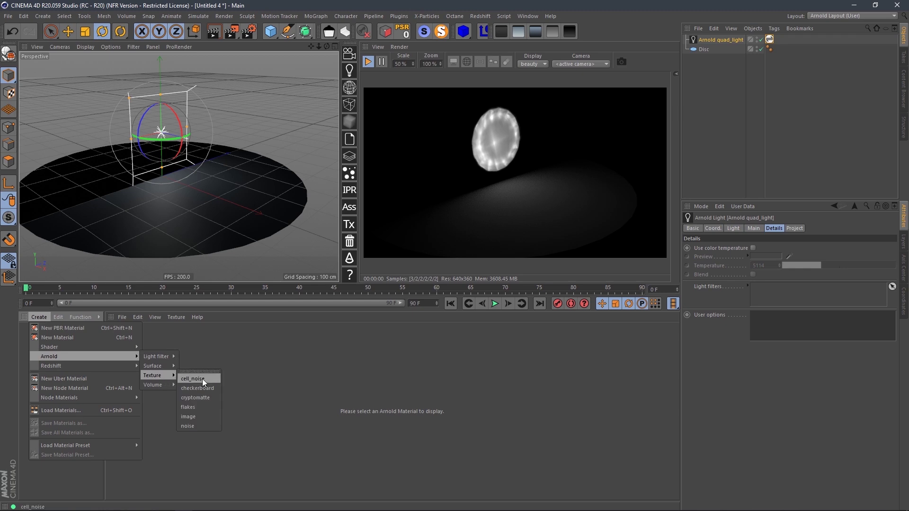
left_click(197, 412)
left_click(265, 431)
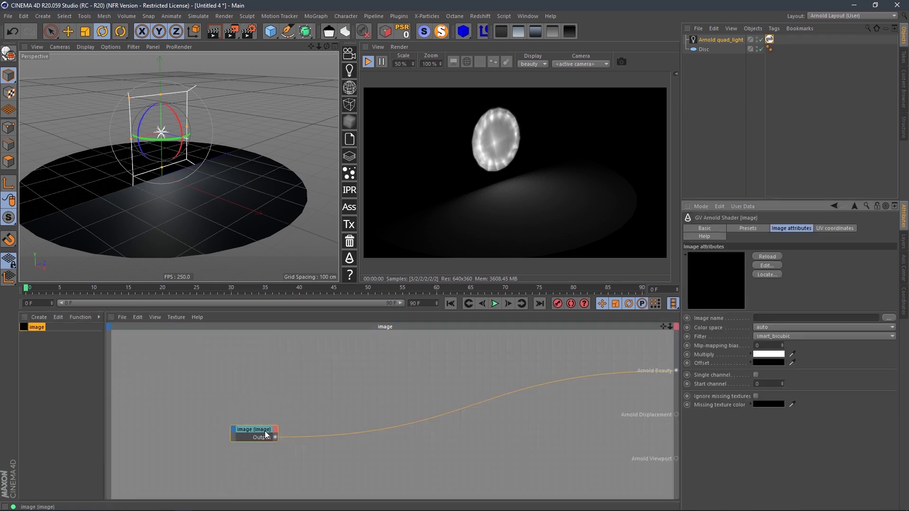
left_click_drag(265, 431, 406, 386)
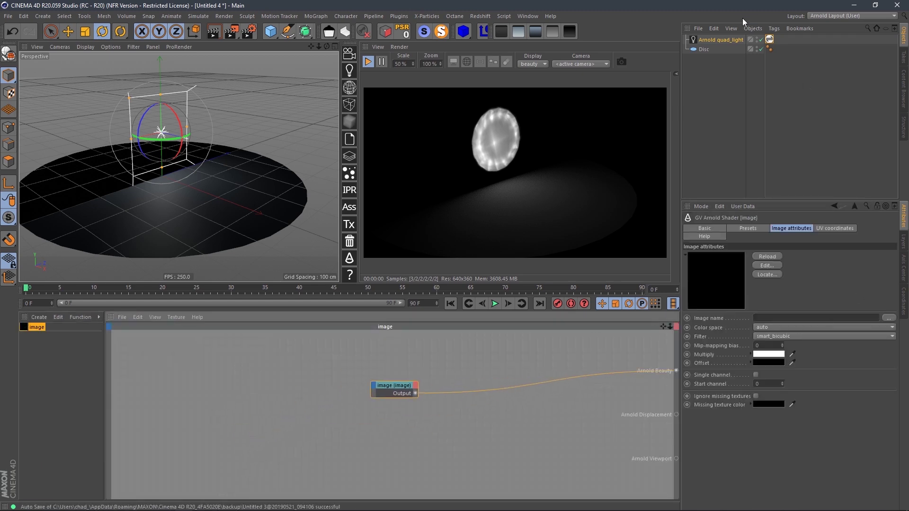
- Switch the Arnold quad_light's main Color to a shader network and link the image material to it
left_click(768, 40)
left_click(734, 40)
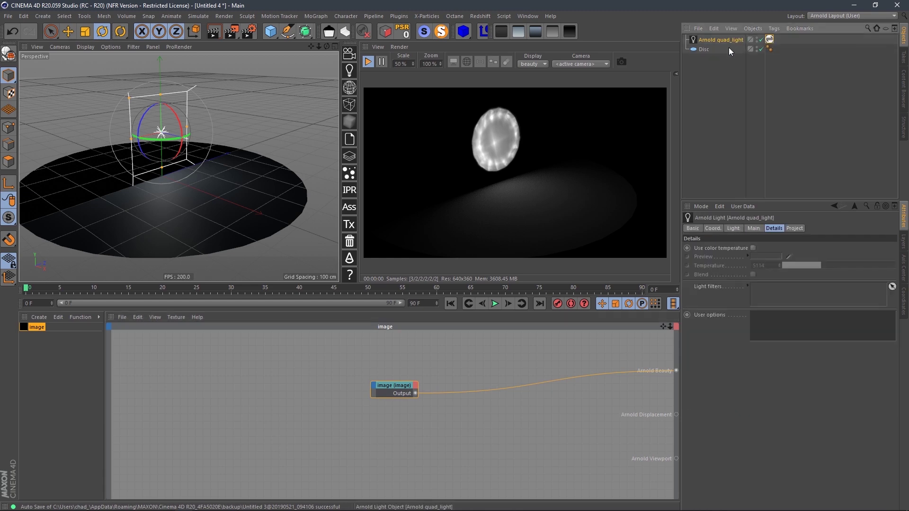
left_click(753, 227)
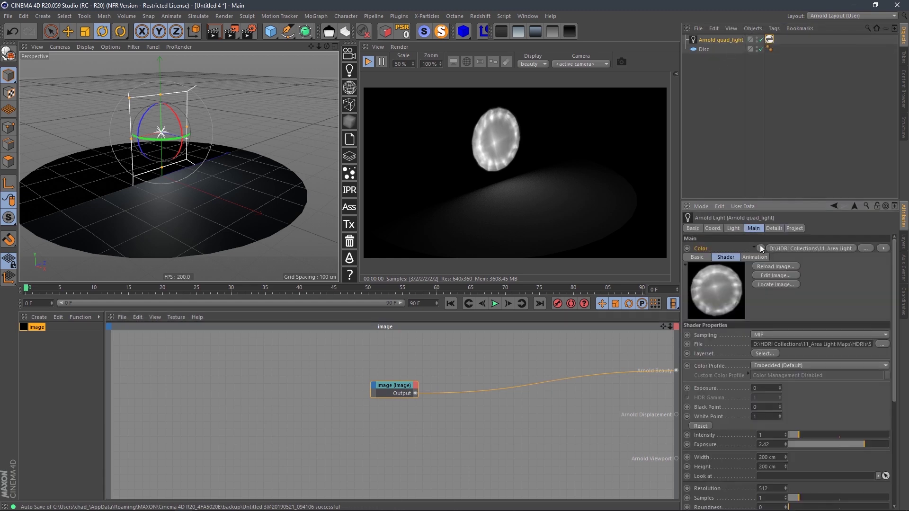
left_click(882, 248)
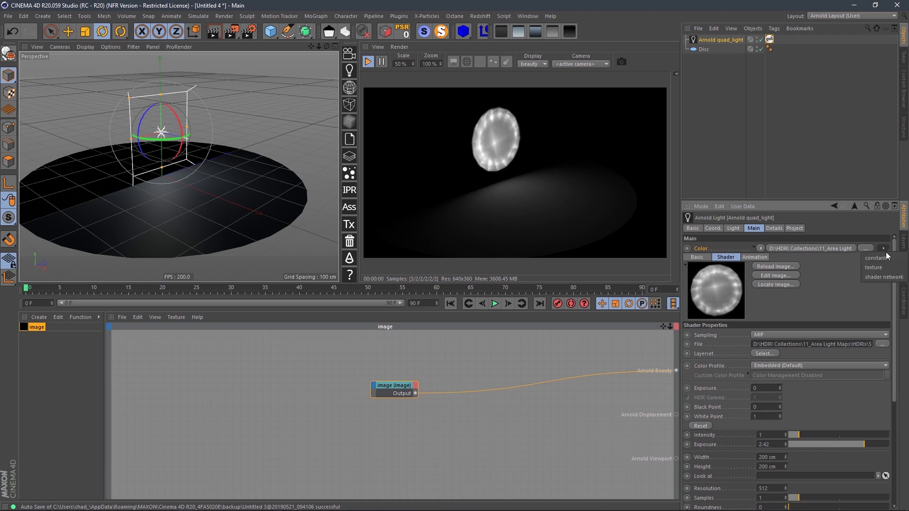
left_click(879, 276)
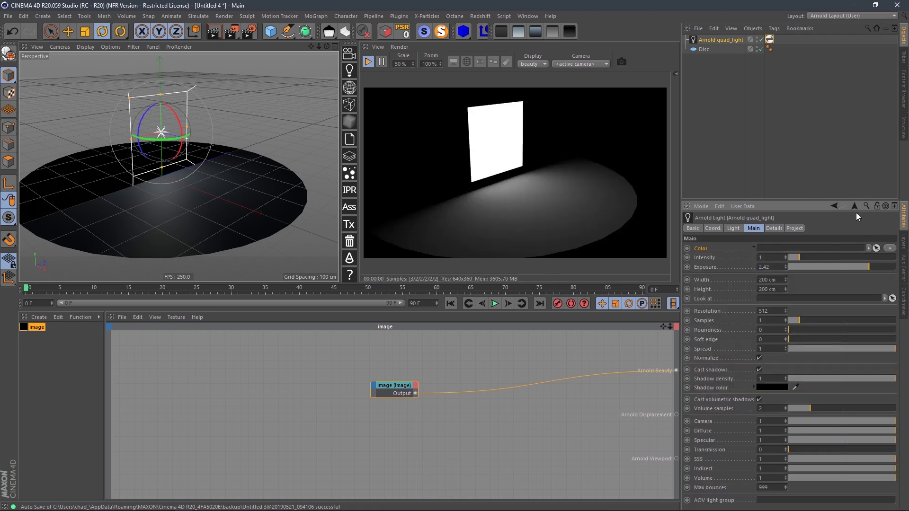
left_click(876, 248)
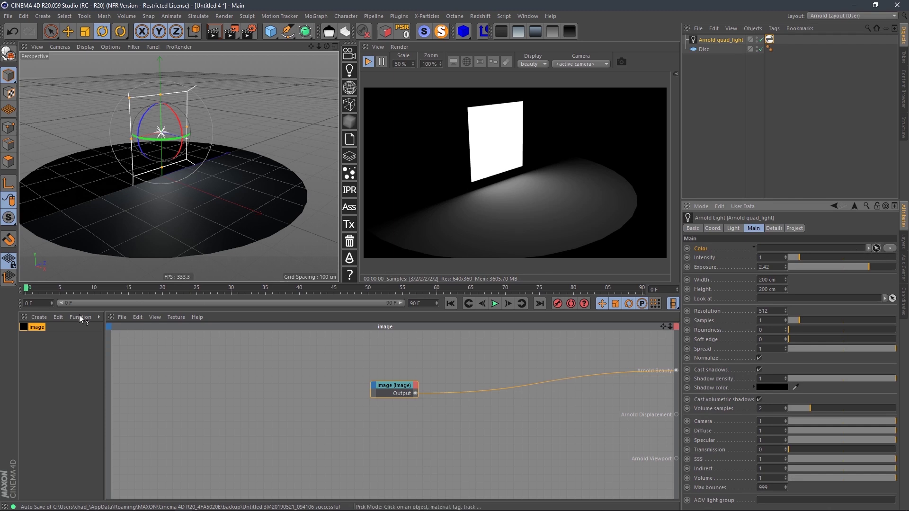
left_click(38, 328)
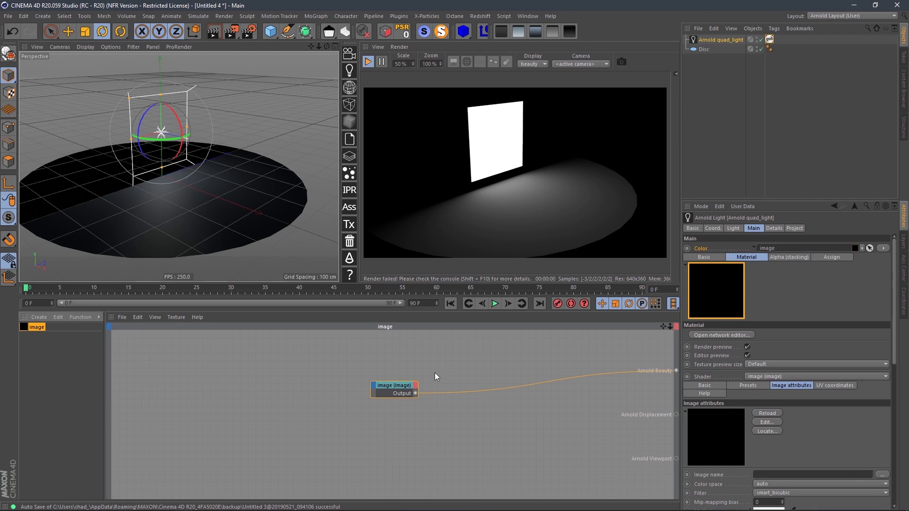
- Link the image node's Image name to the light's HDRI Link tag to load SoftBox_Circle_Wrinkled_SM.exr
left_click_drag(396, 385, 396, 383)
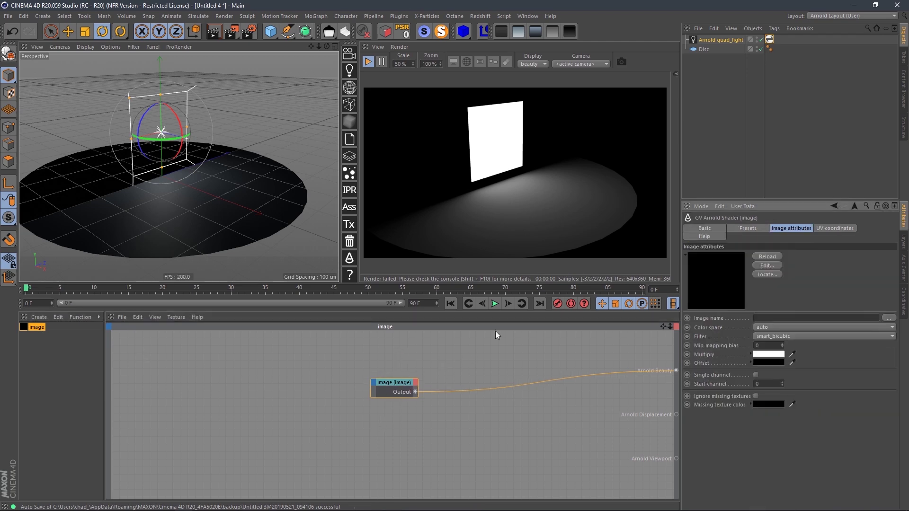
left_click(704, 320)
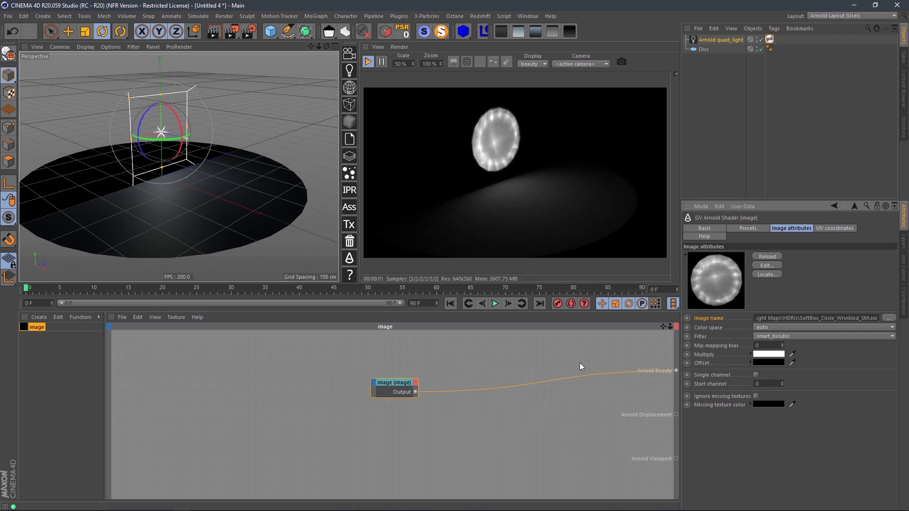
- Tint the image node's Multiply color warm yellow with hue 44° and saturation 47%
left_click(751, 354)
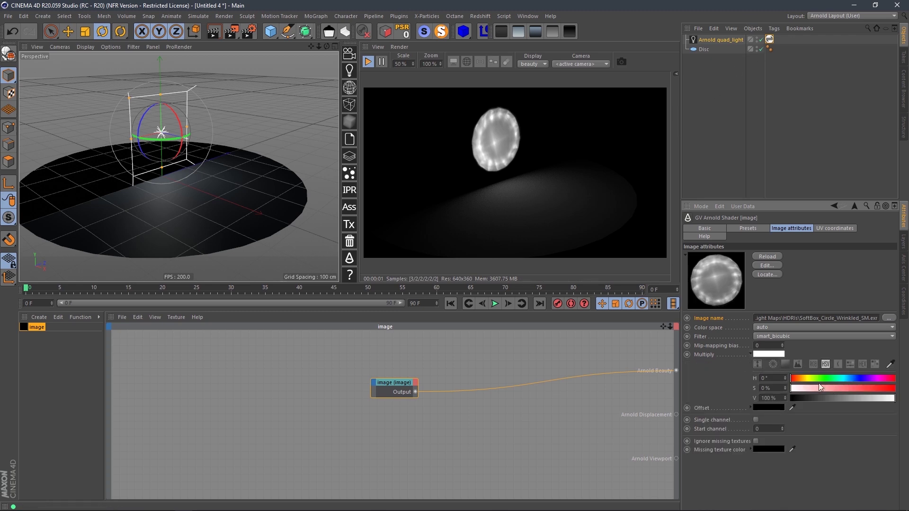
left_click_drag(806, 381, 840, 379)
left_click(839, 388)
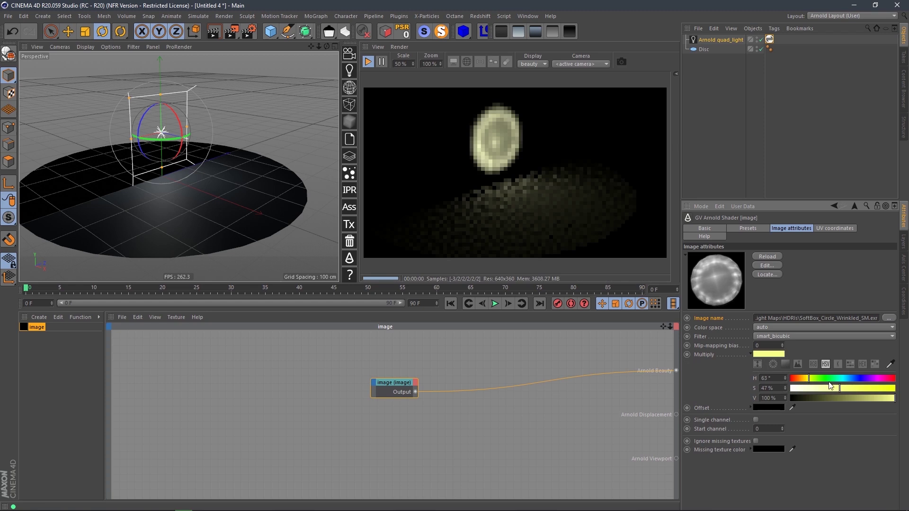
left_click_drag(845, 380, 807, 382)
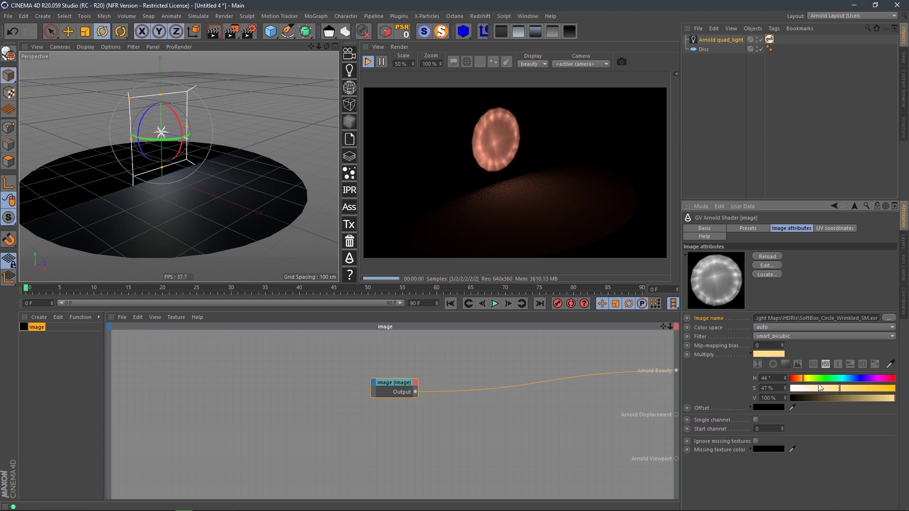
- Set the Arnold quad_light's Use Color to On and make its Display Color an XPresso driver
left_click(714, 40)
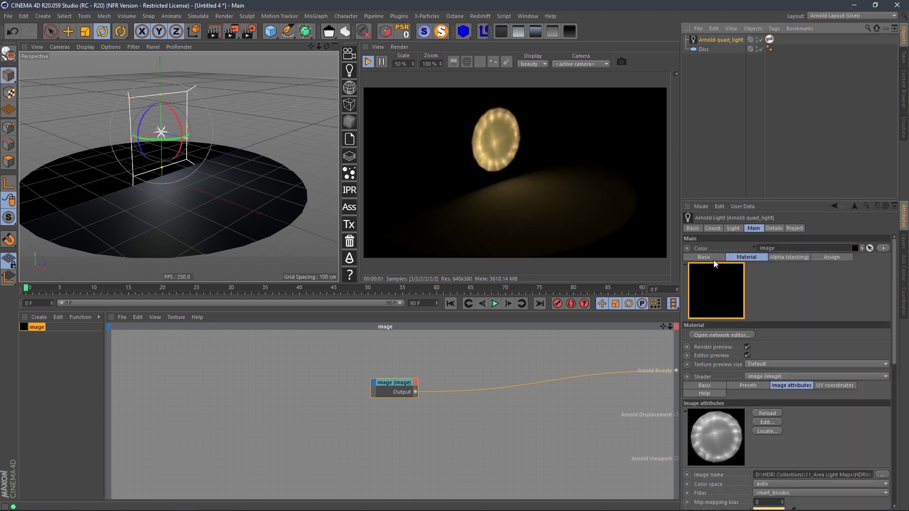
left_click_drag(895, 332, 906, 355)
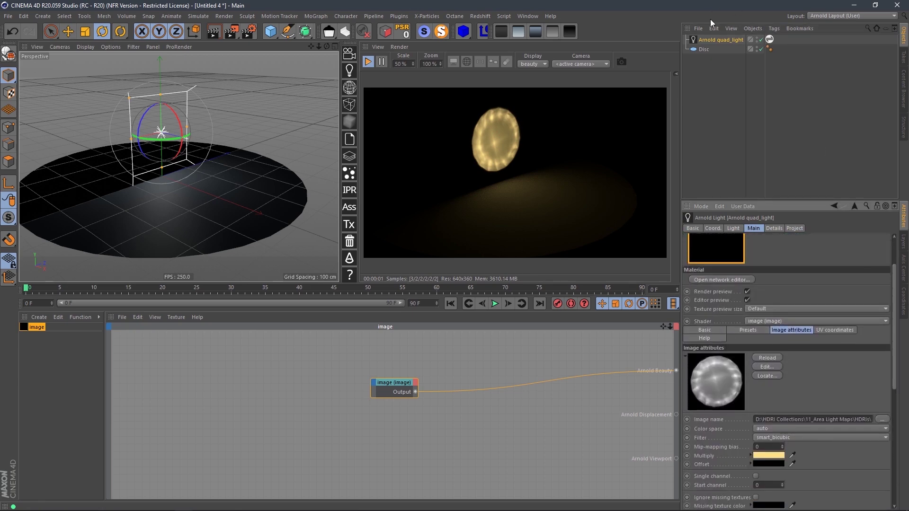
left_click(694, 228)
left_click(756, 286)
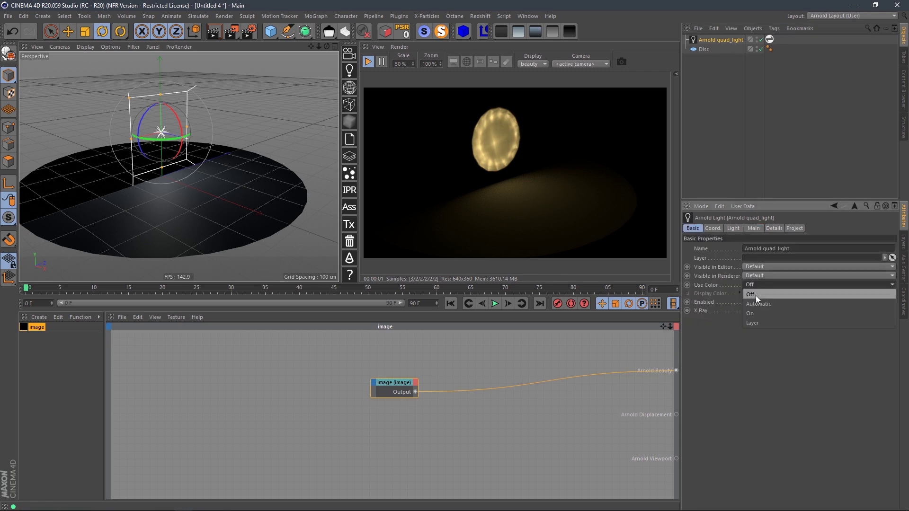
left_click(760, 314)
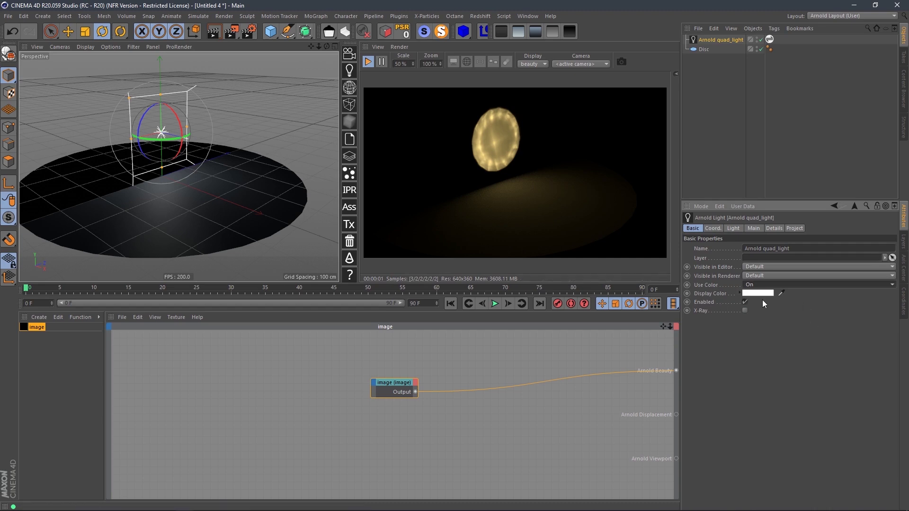
right_click(721, 294)
mouse_move(747, 309)
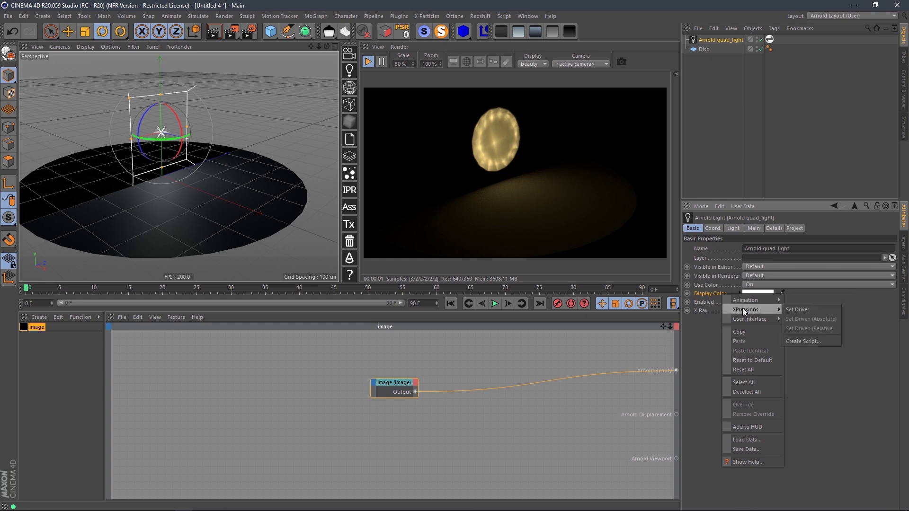
left_click(807, 311)
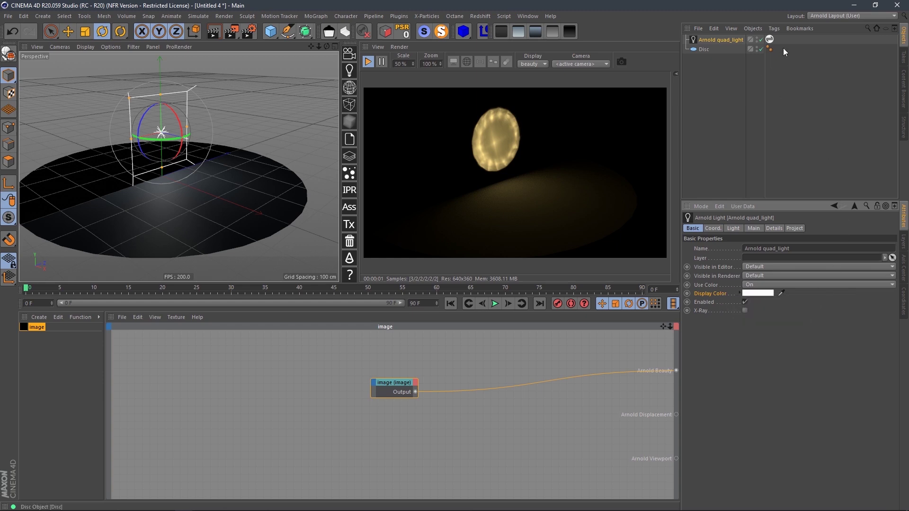
- Set the image shader's Multiply color as driven (absolute) by the quad_light's Display Color
left_click(754, 228)
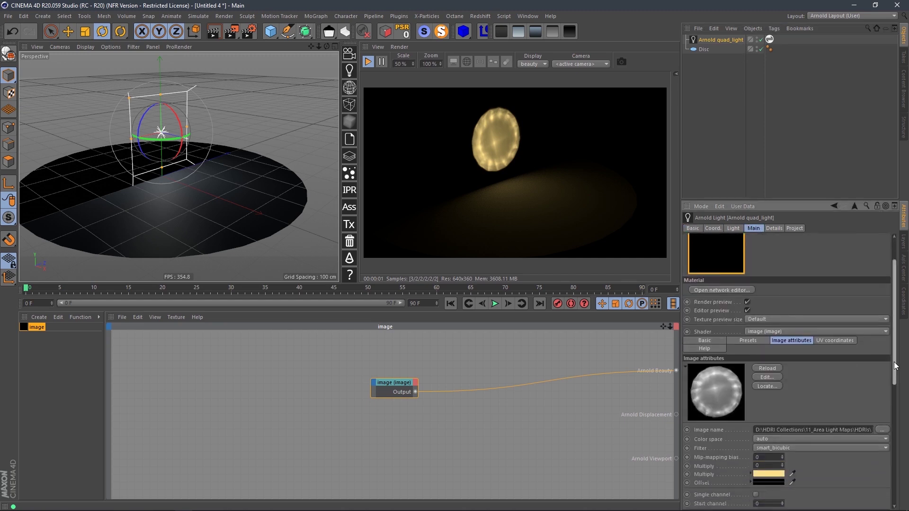
scroll(897, 336, "down", 5)
left_click(749, 329)
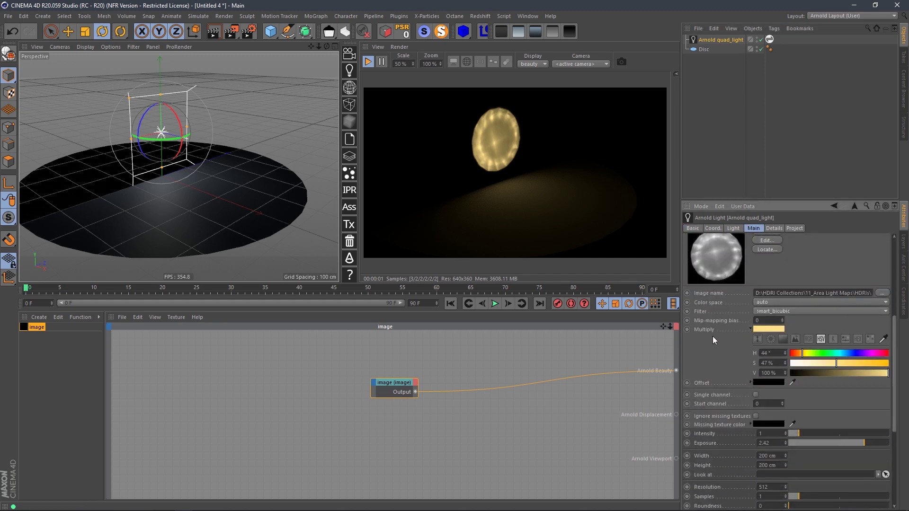
right_click(707, 330)
mouse_move(737, 346)
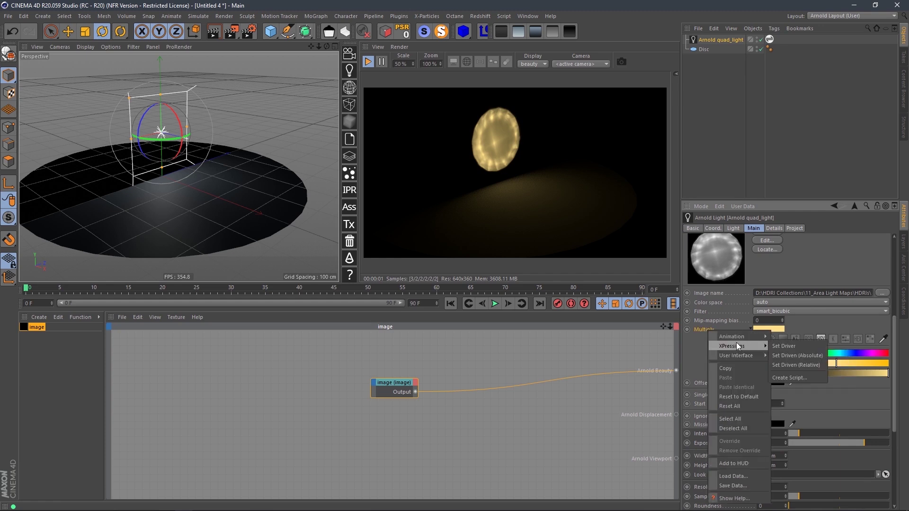
left_click(798, 356)
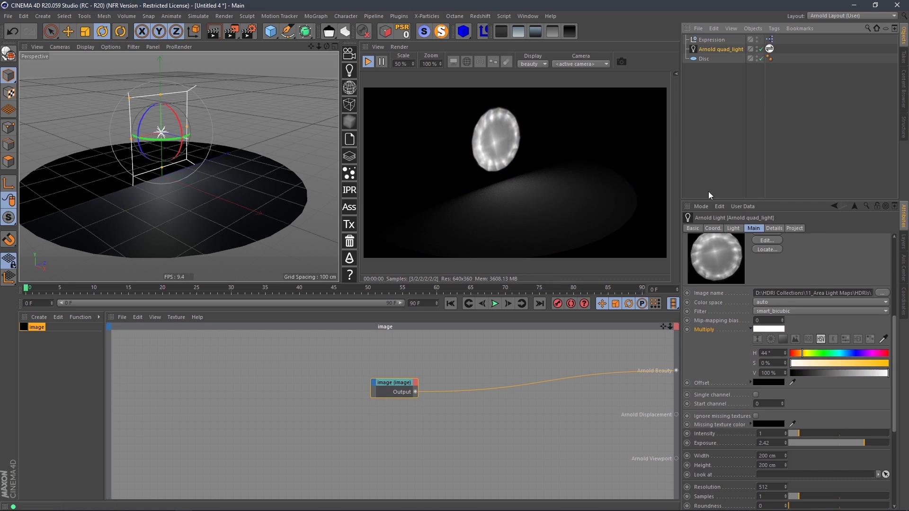
- Set the Arnold quad_light's Display Color to a blue with saturation 78% and value 100%
left_click(692, 228)
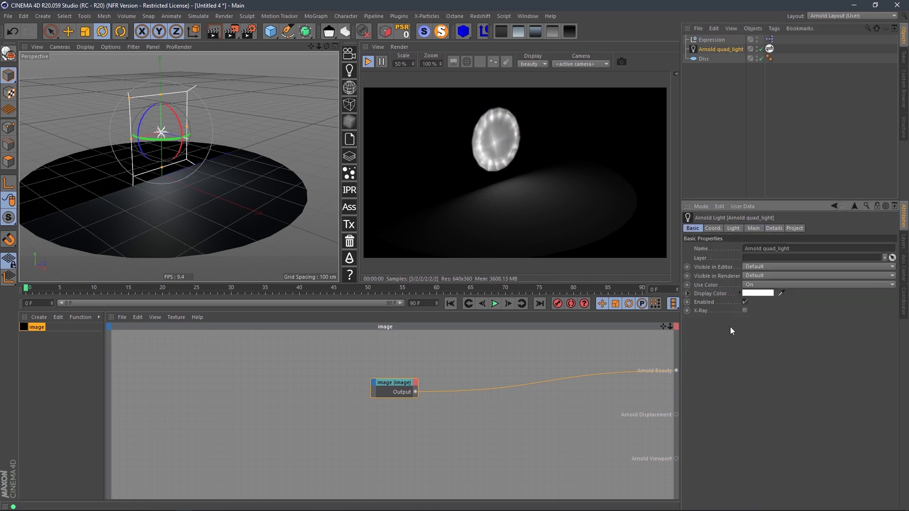
left_click(758, 293)
left_click_drag(754, 255, 641, 359)
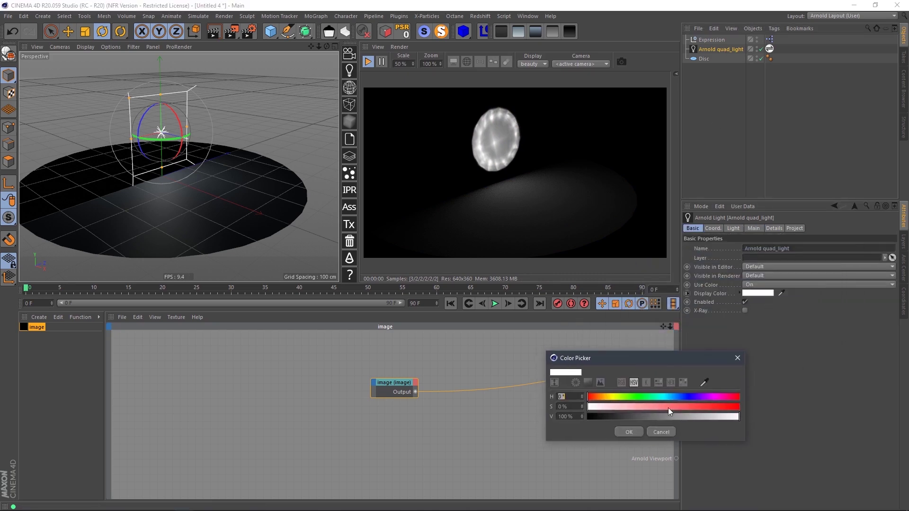
left_click(639, 396)
left_click(641, 407)
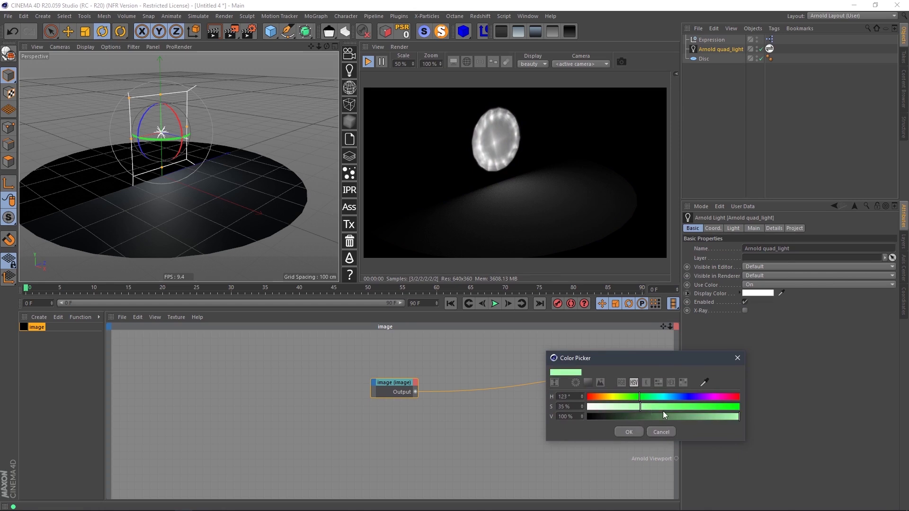
left_click(684, 397)
left_click(697, 406)
left_click(634, 432)
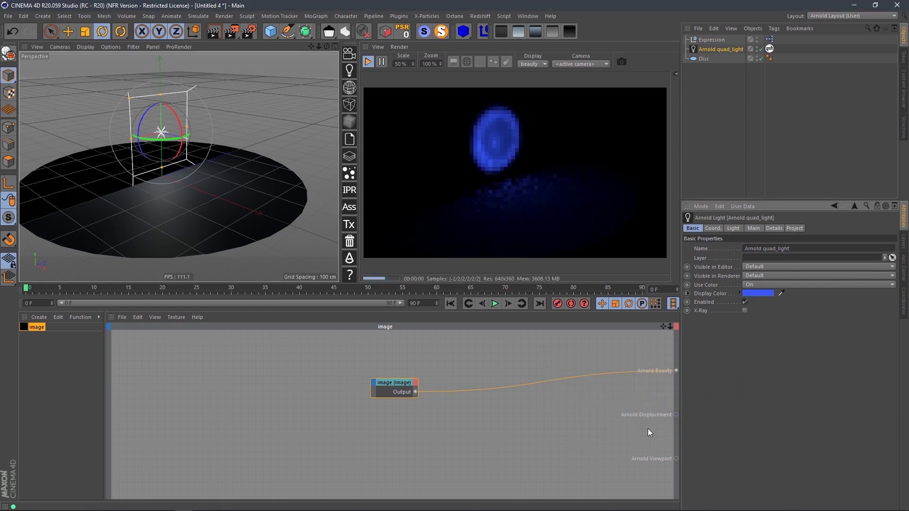
- Try several hues for the quad_light's Display Color and settle on yellow with hue 62°
left_click(739, 293)
left_click(794, 318)
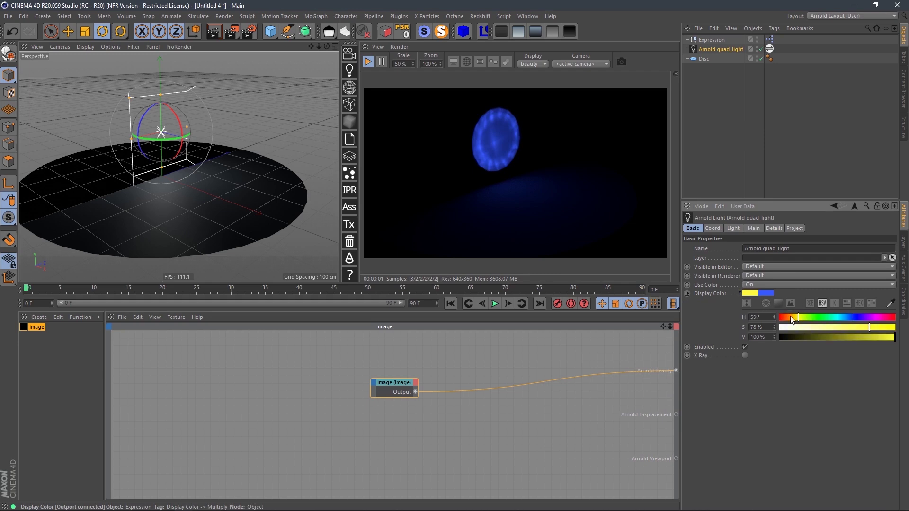
left_click(789, 318)
left_click(807, 317)
left_click(839, 318)
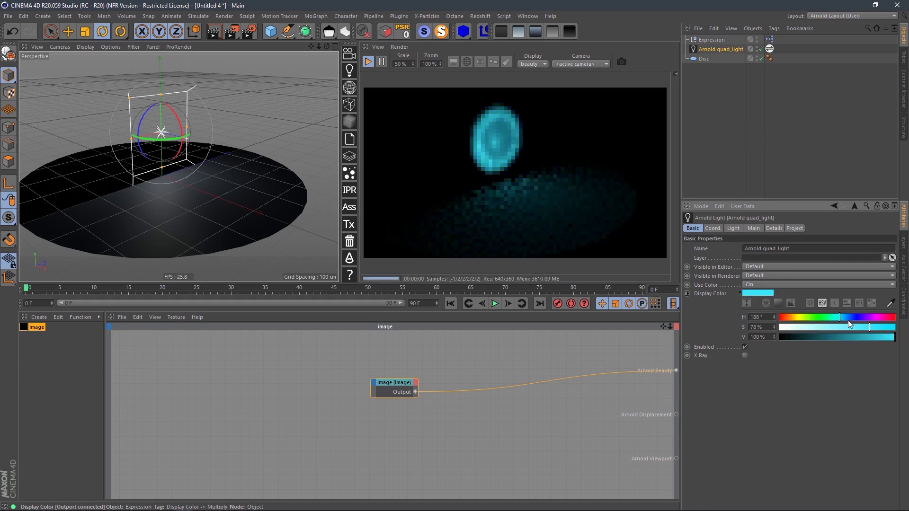
left_click(866, 318)
left_click(876, 318)
left_click(801, 317)
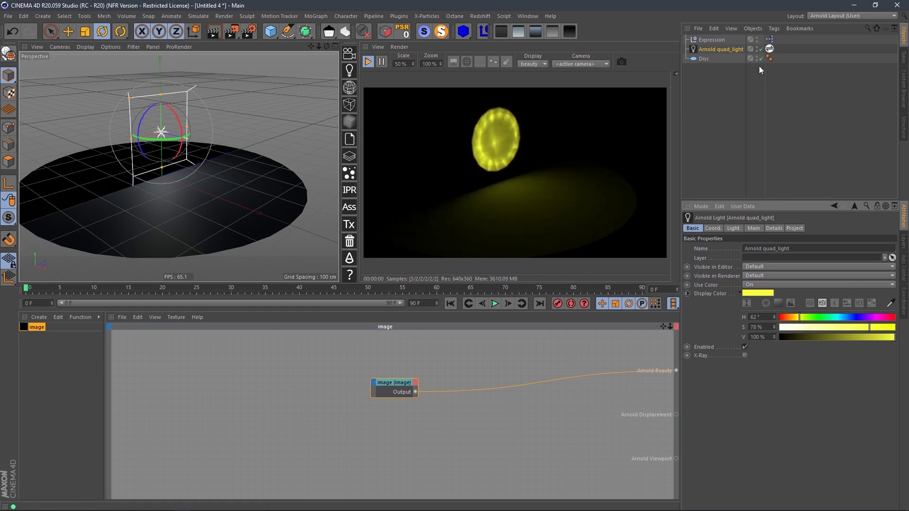
- Duplicate the Arnold quad_light, placing the copy above and beside the original, and rotate the copy to tilt it toward the disc
left_click_drag(197, 117, 166, 113, "alt")
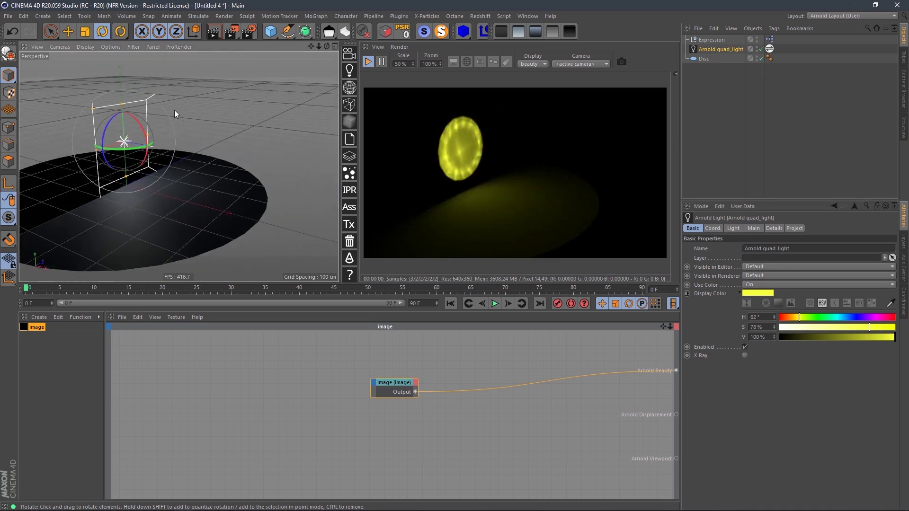
key("e")
left_click_drag(142, 114, 249, 82, "ctrl")
key("r")
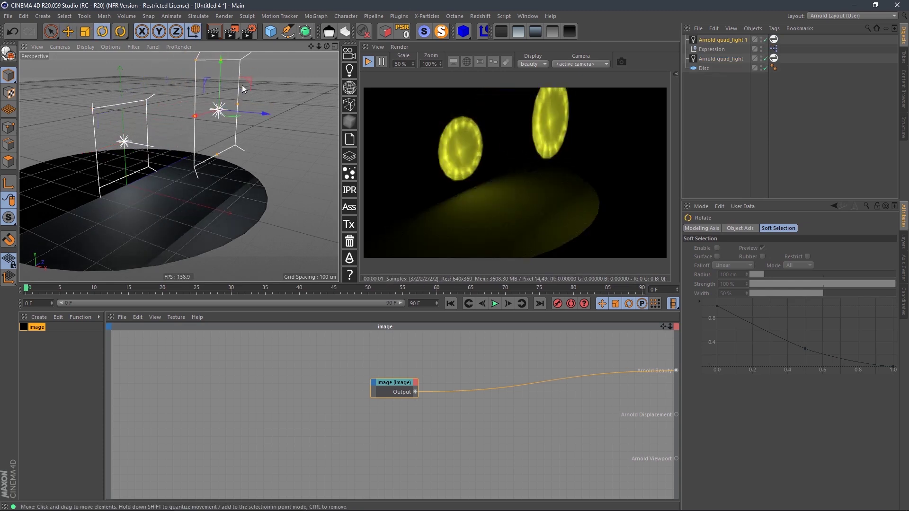
left_click_drag(241, 92, 206, 169)
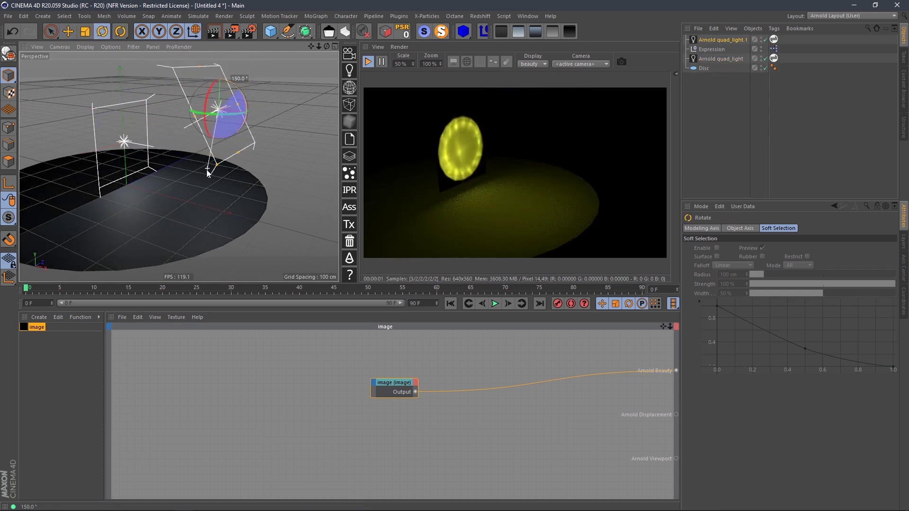
left_click_drag(208, 127, 215, 84)
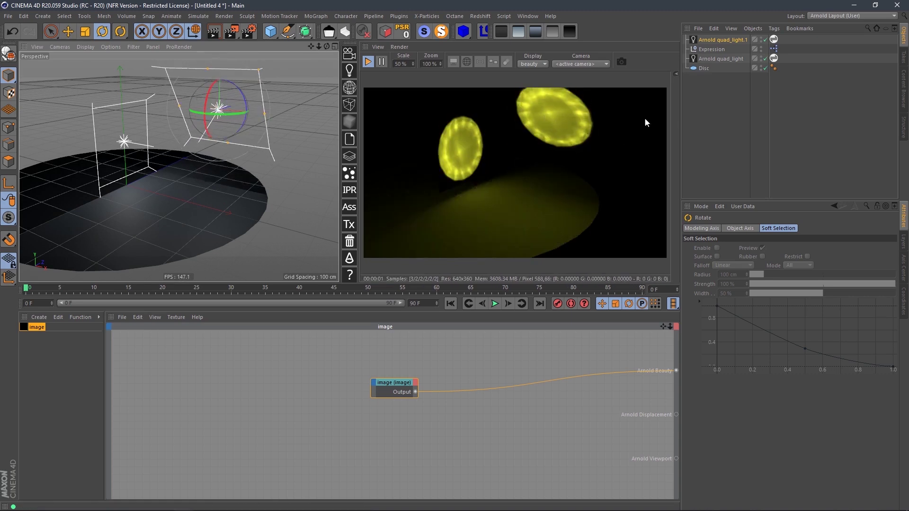
- Load the Kino Bank area light map through the copied quad_light's HDRI Link tag and close the HDRI Browser
double_click(774, 39)
left_click_drag(699, 39, 483, 225)
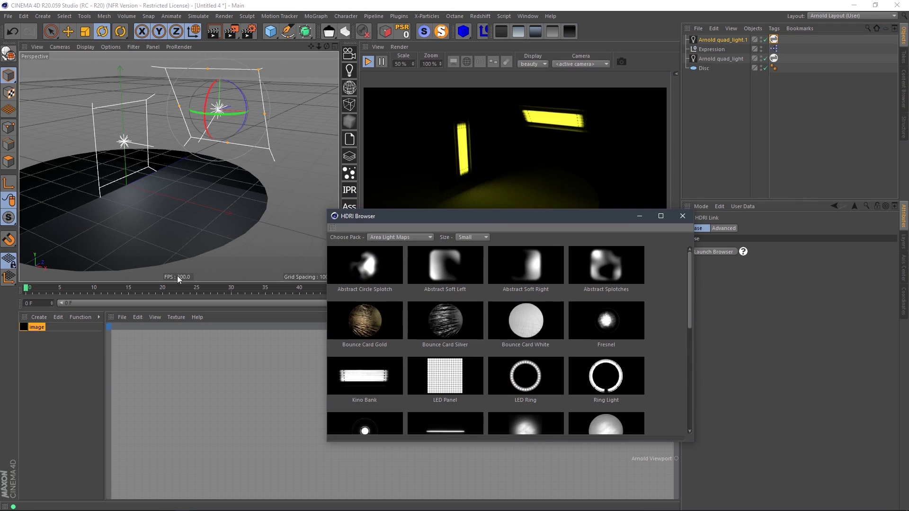
left_click_drag(590, 218, 543, 236)
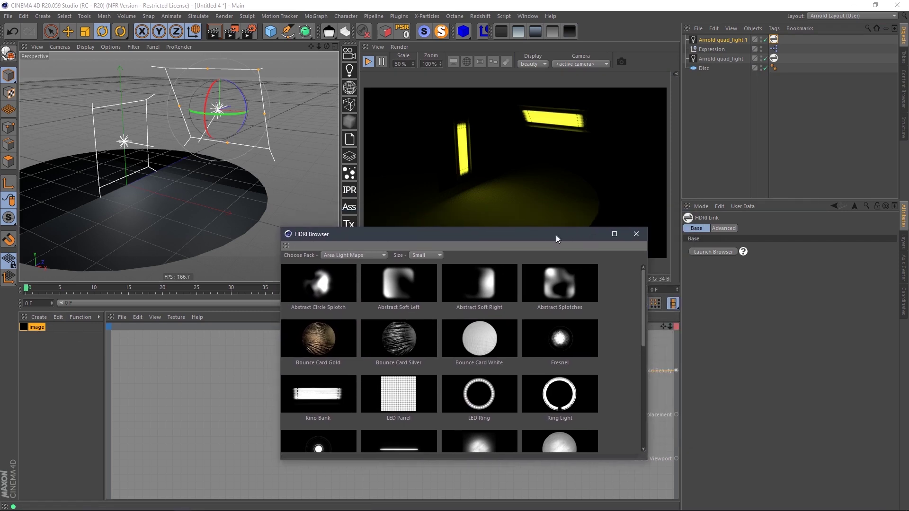
left_click(636, 234)
- Examine the original Arnold quad_light's main image shader attributes and its light type settings
left_click(731, 59)
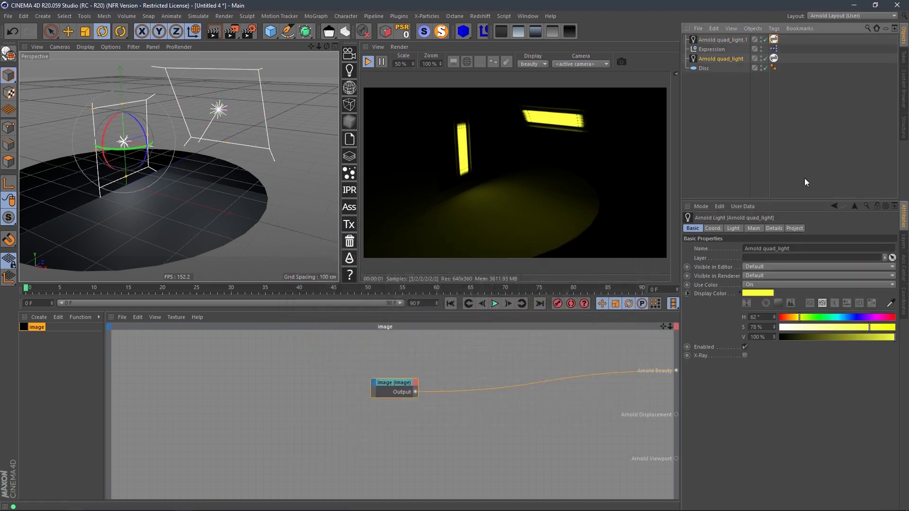
left_click(759, 230)
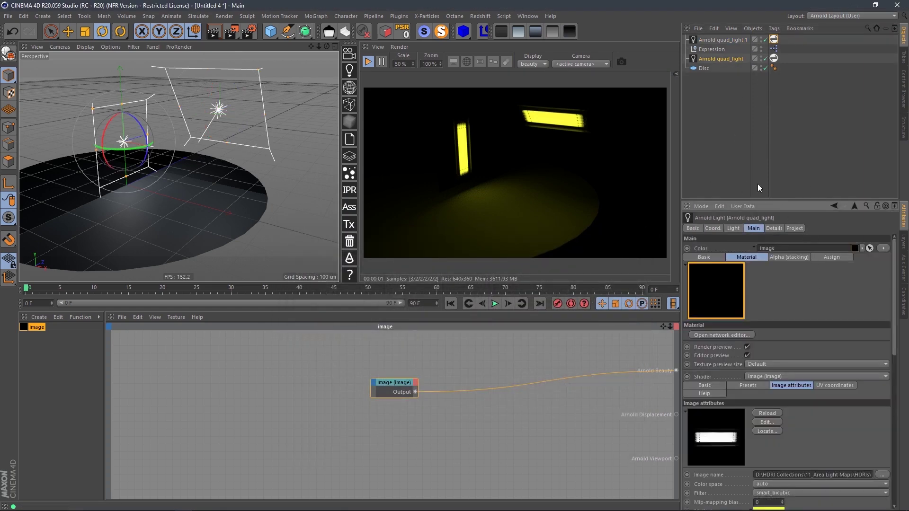
left_click(737, 229)
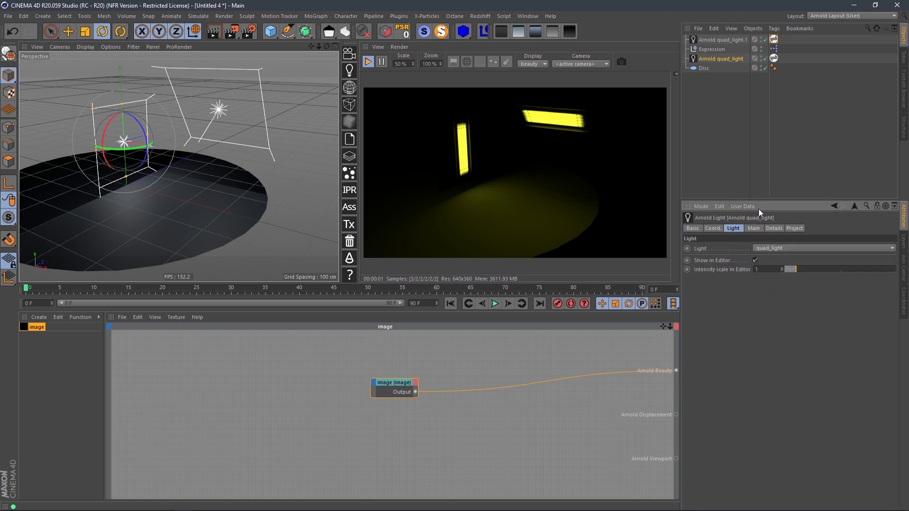